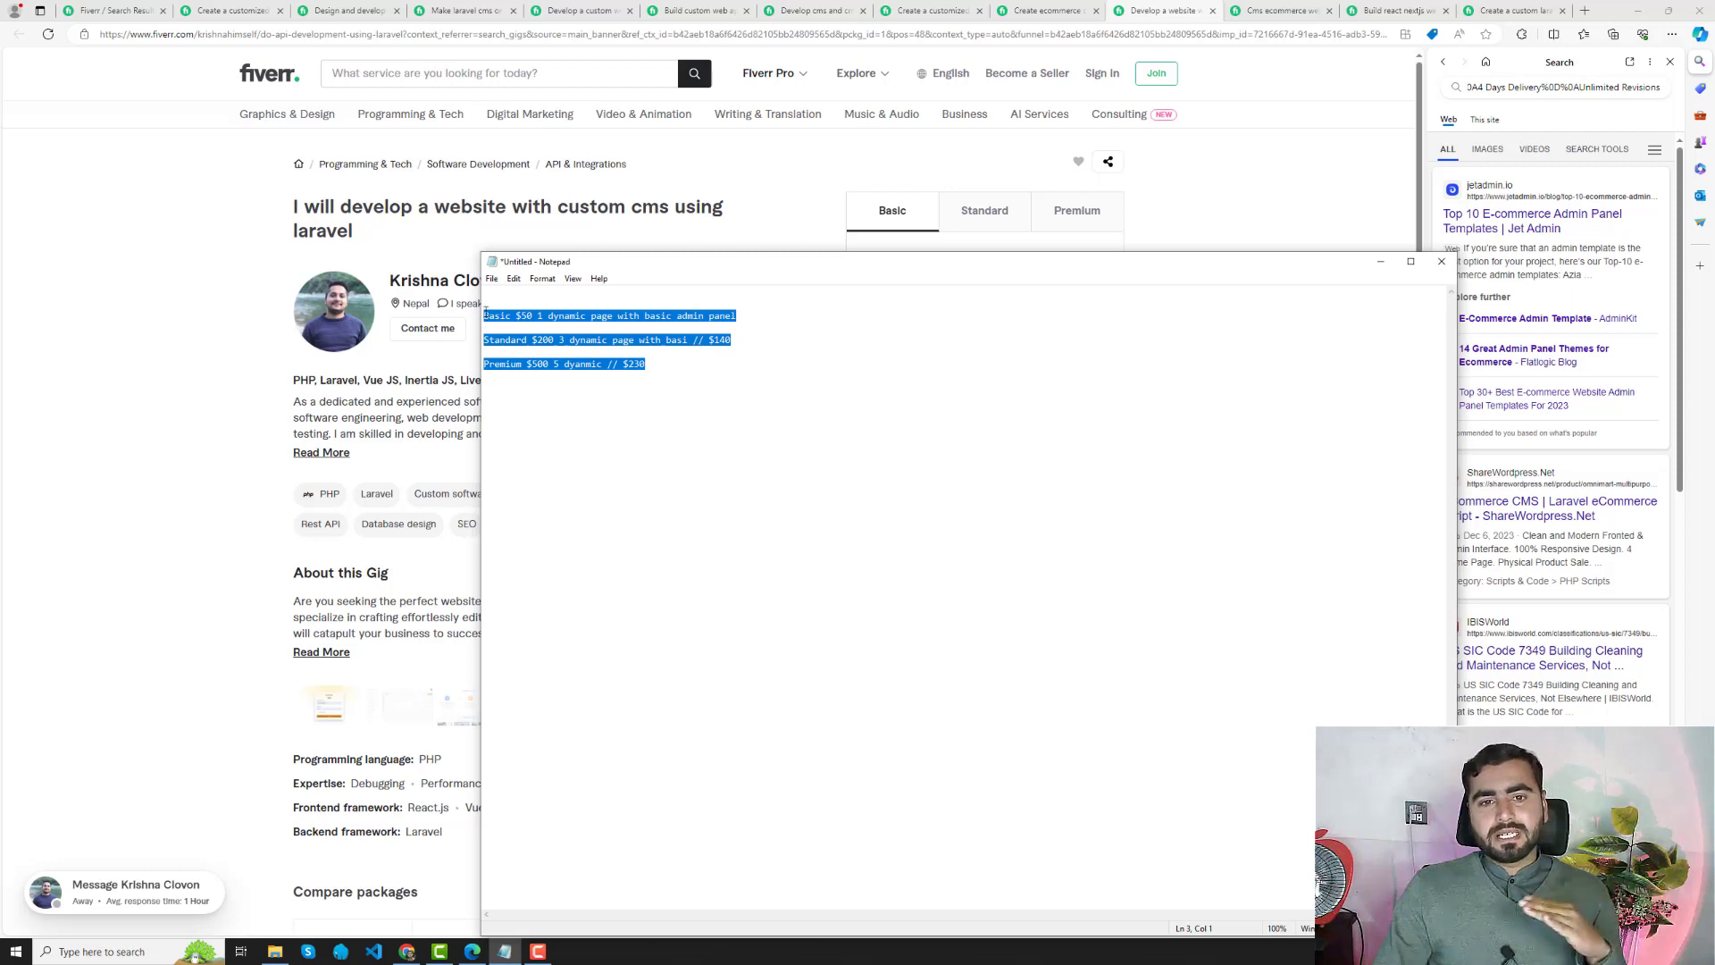
- Close the untitled Notepad note with the package price ideas without saving it
click(561, 315)
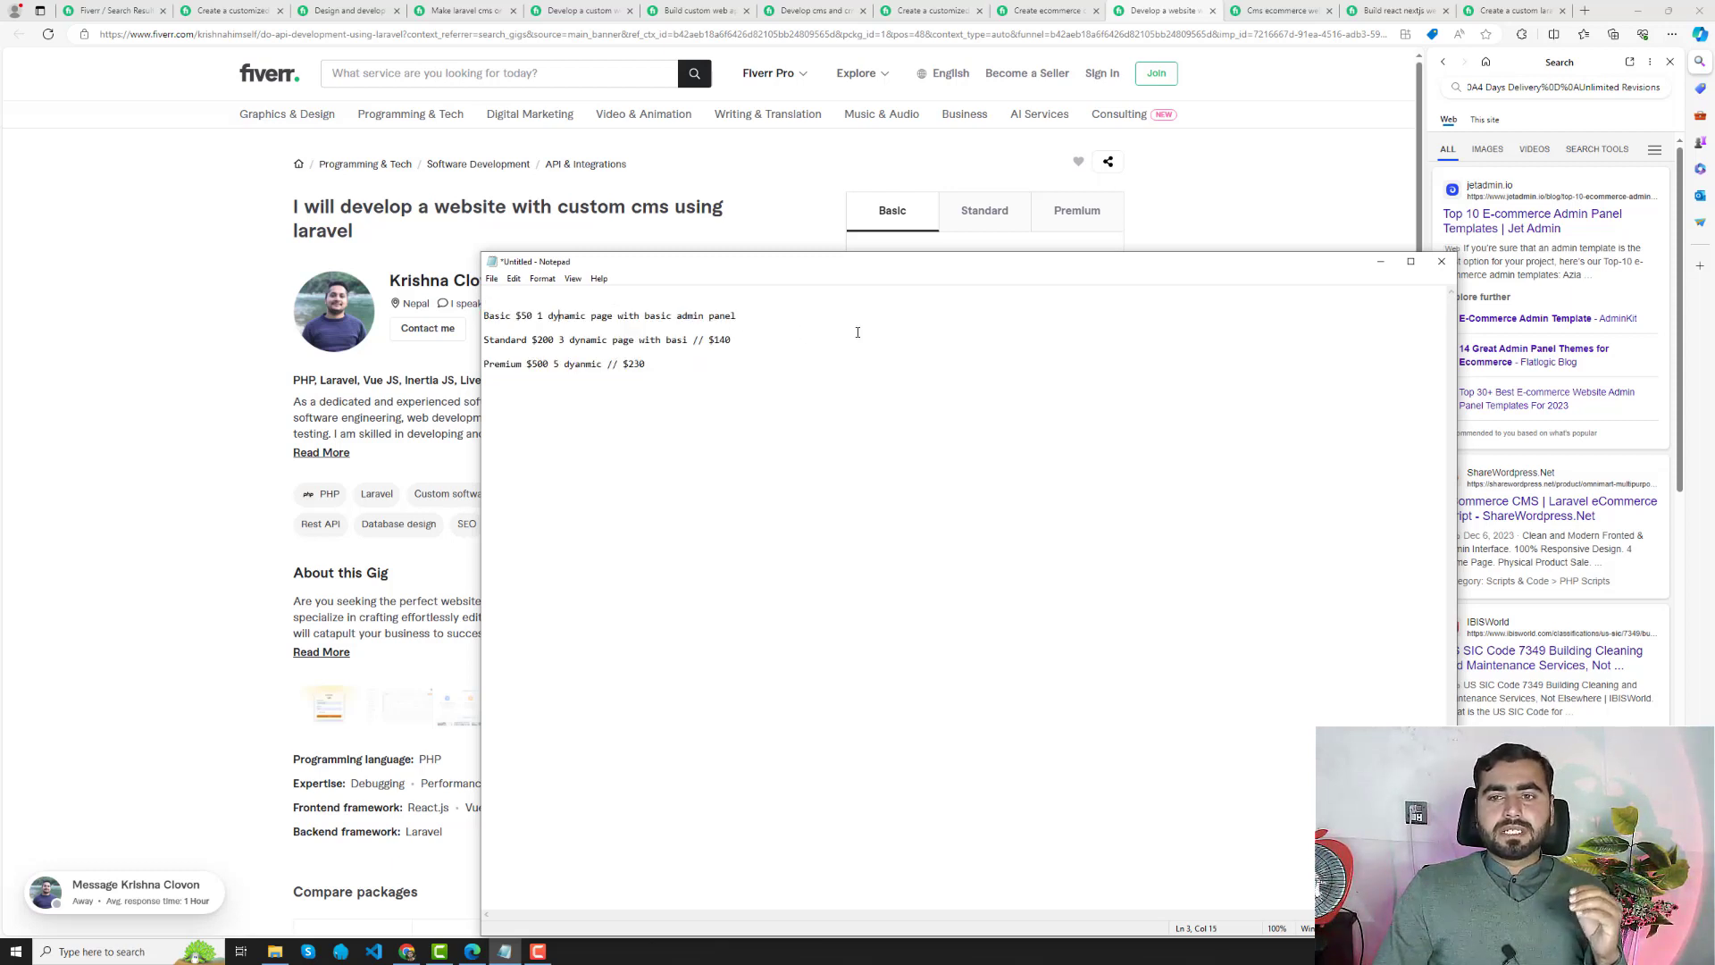
click(1441, 261)
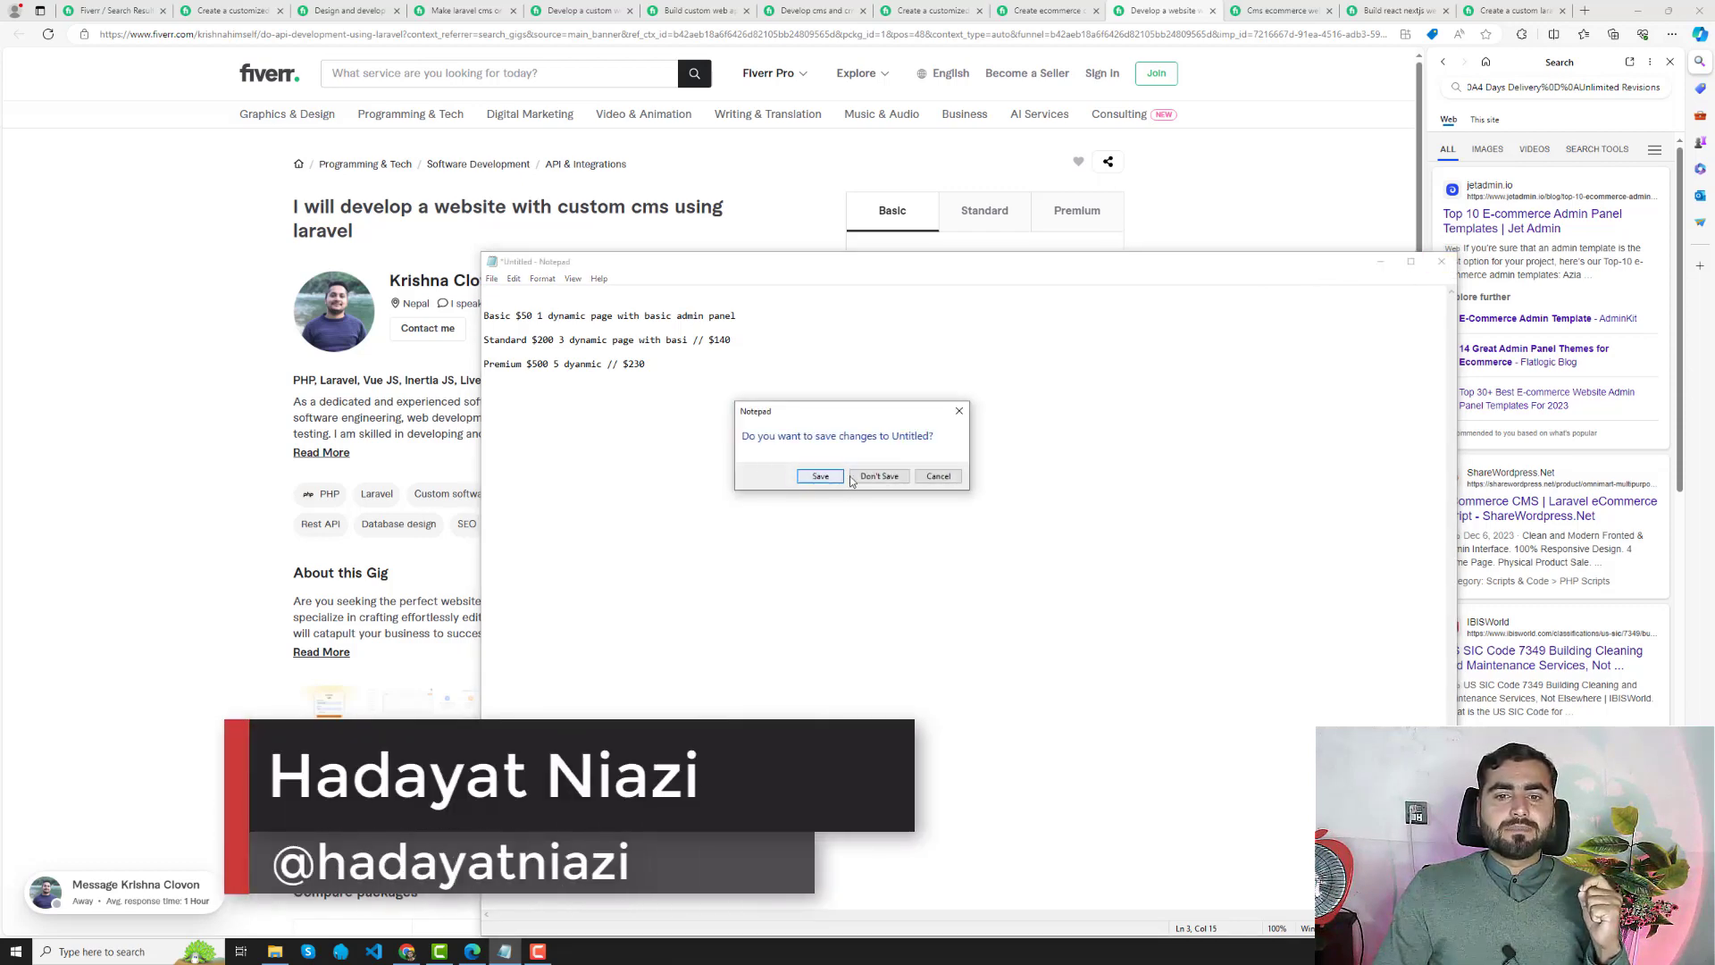
click(854, 479)
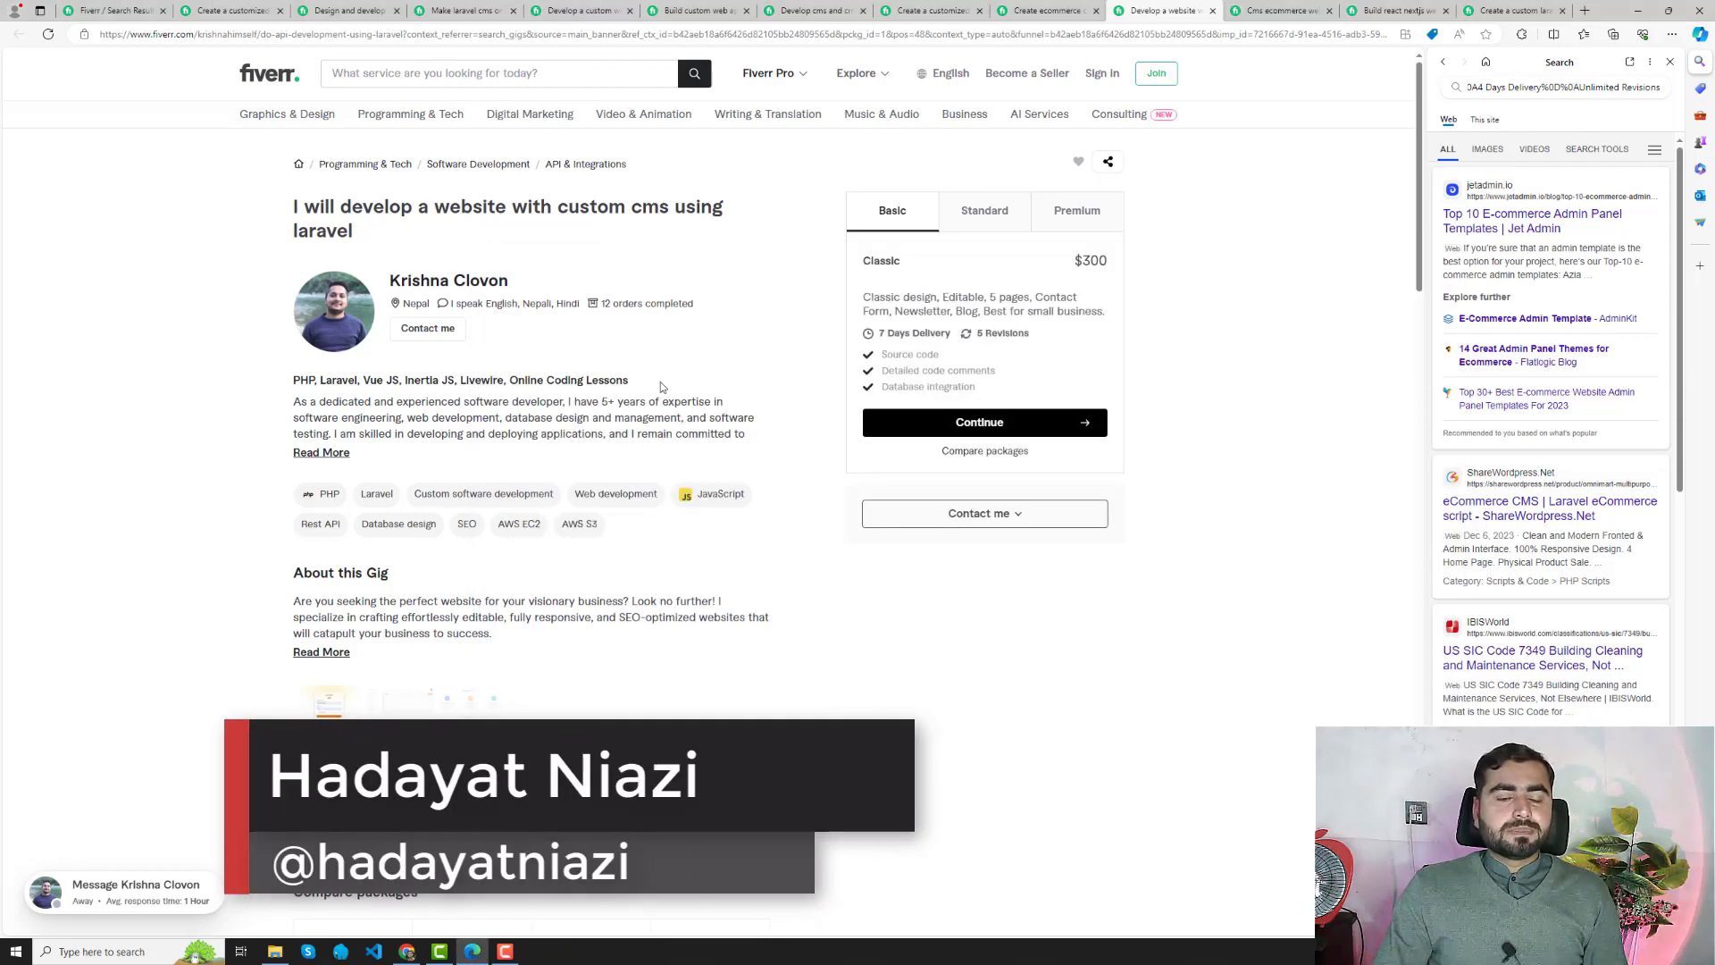
- Switch to Chrome with the gig's pricing page and open the Basic package's price for editing
click(406, 951)
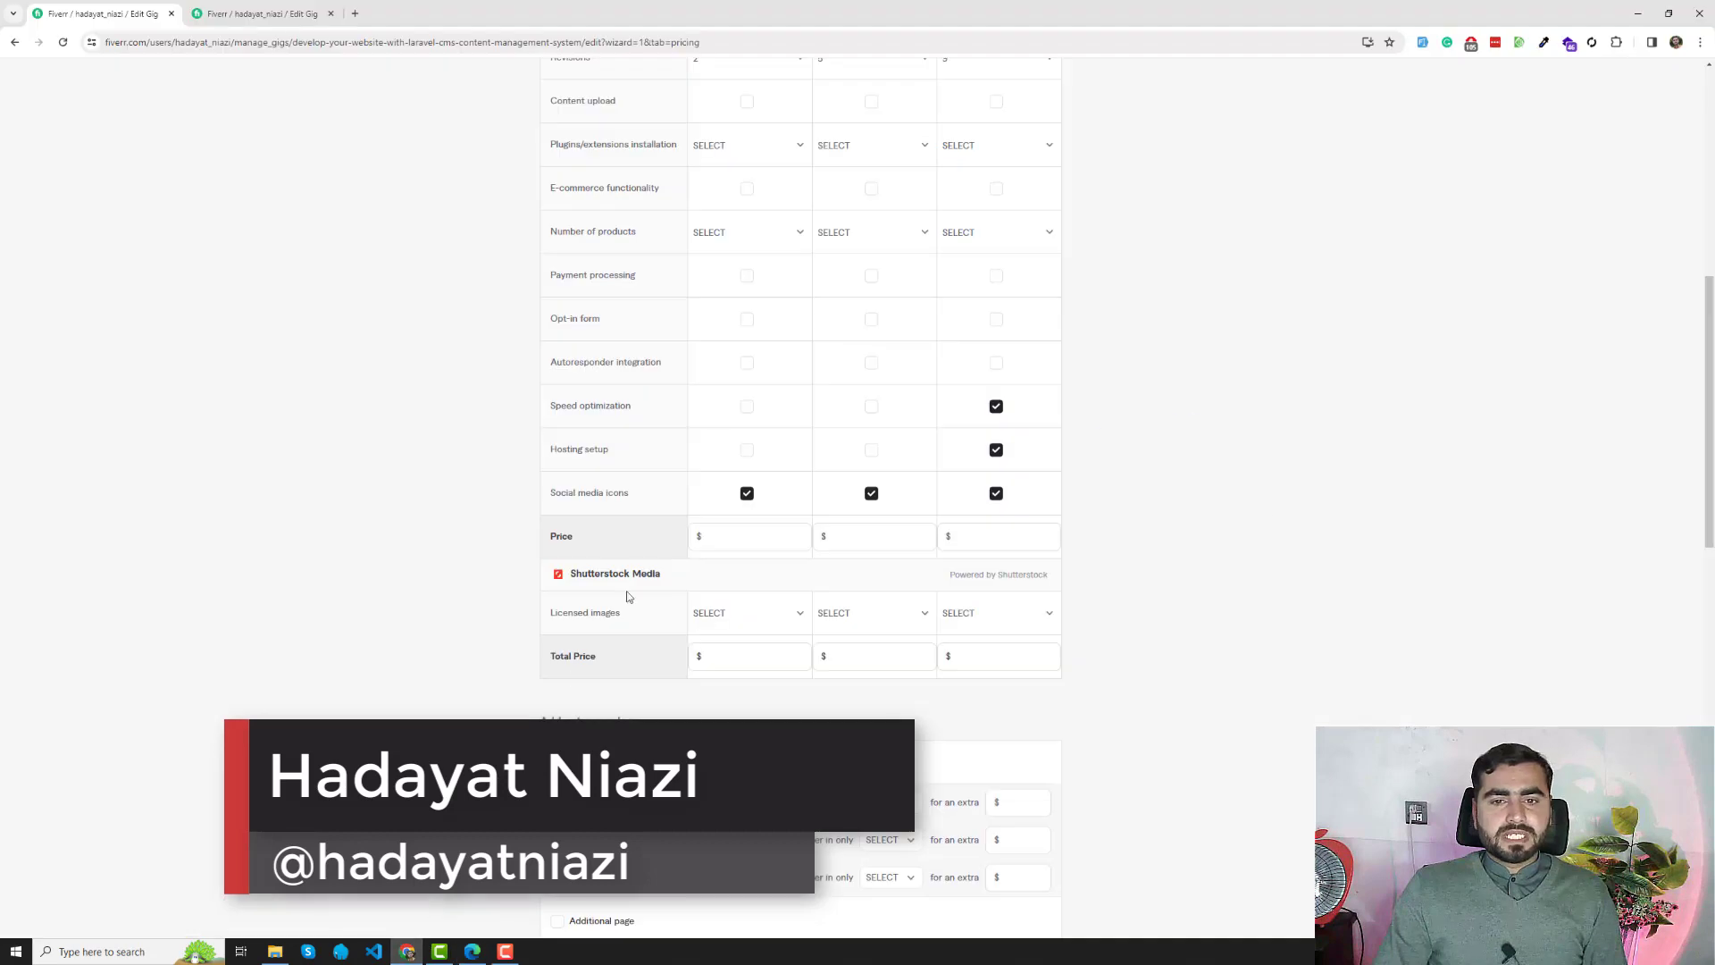
scroll(768, 349, down, 1)
click(739, 468)
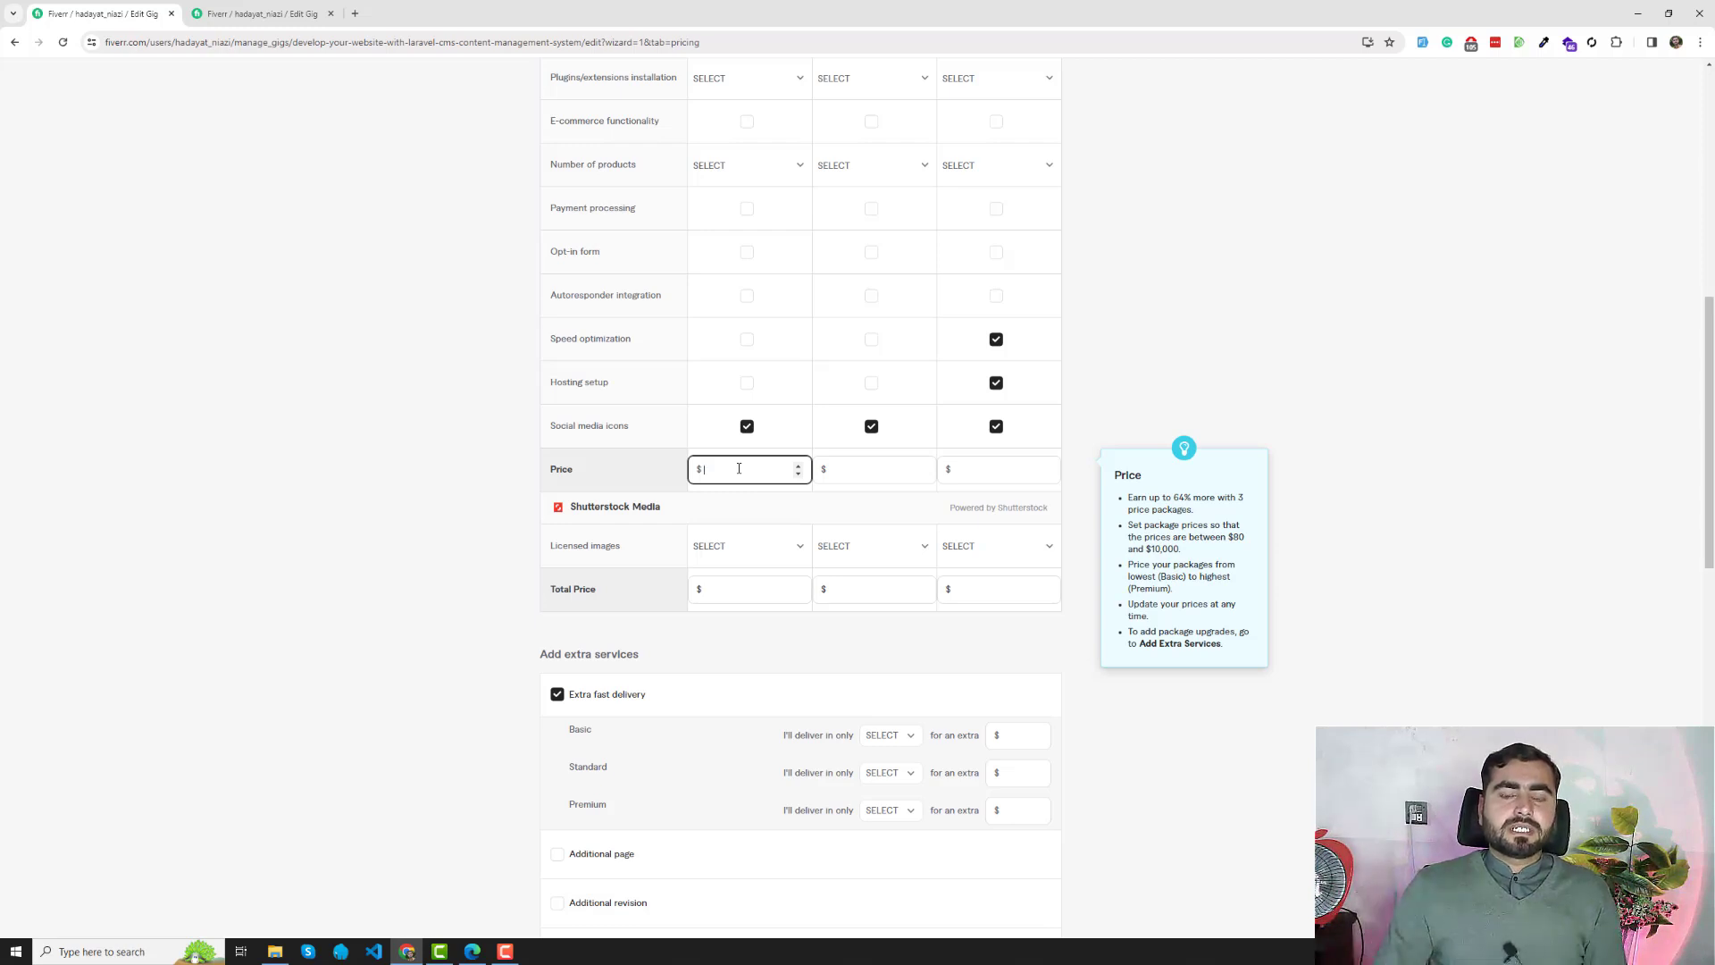
- Switch to Edge and check the Standard and Premium package prices of the "I will cms ecommerce website with laravel" gig
key(alt+Tab)
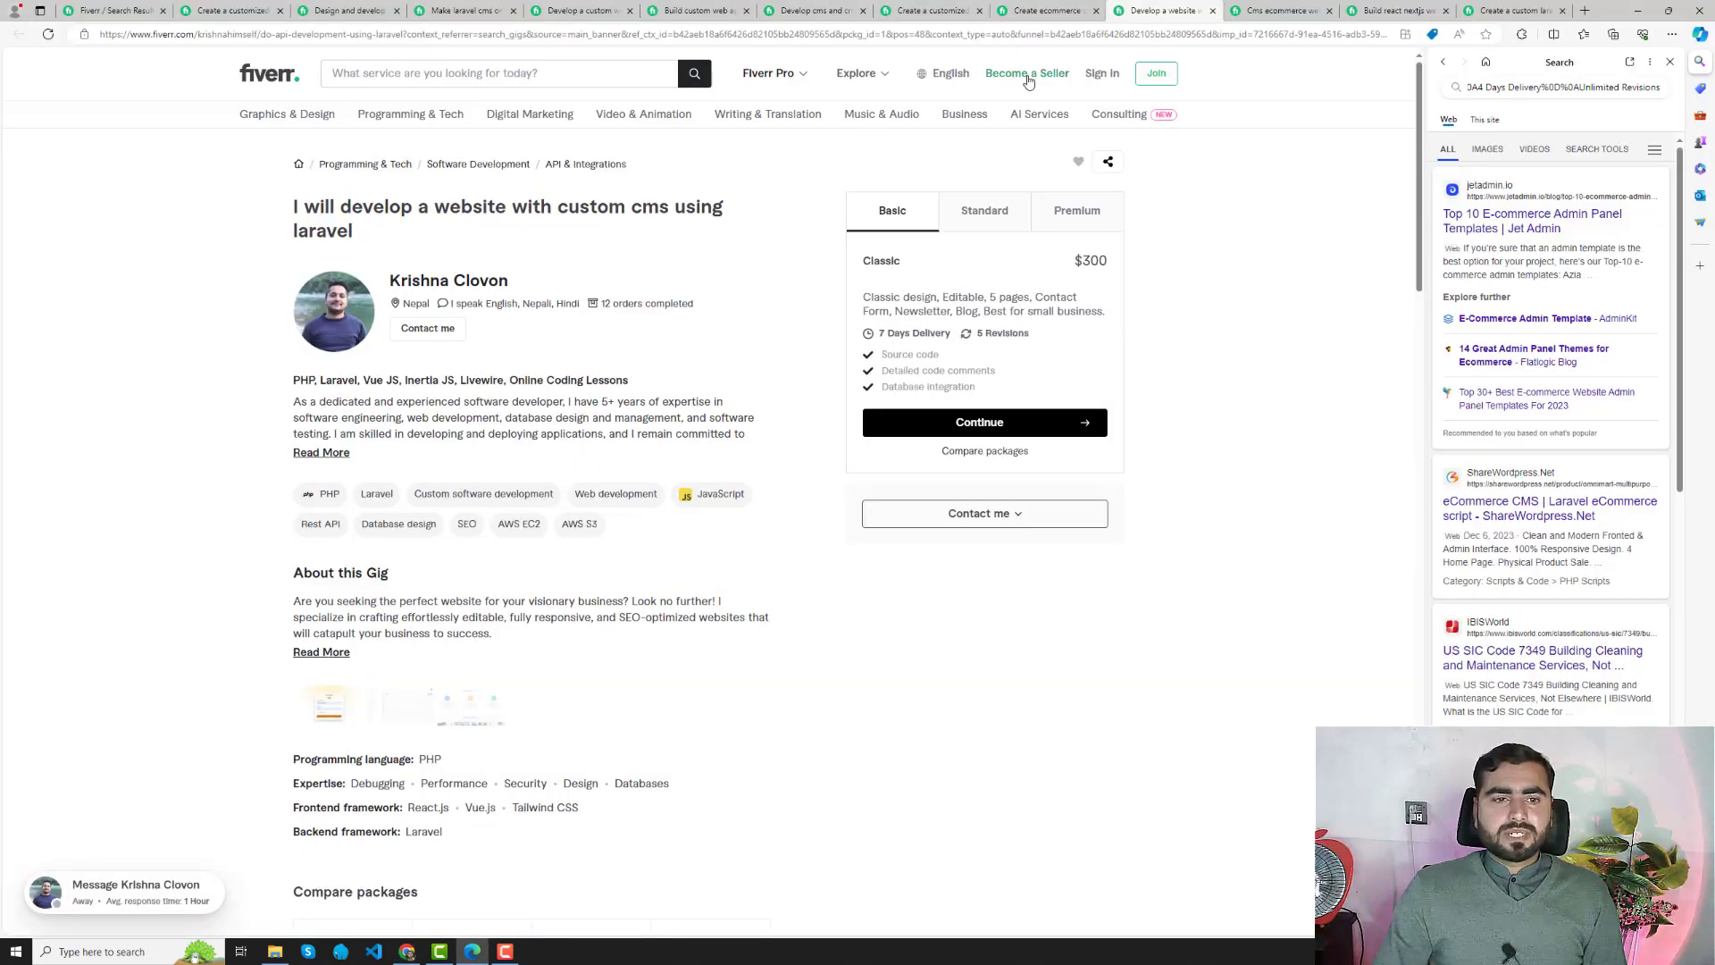
key(ctrl+Tab)
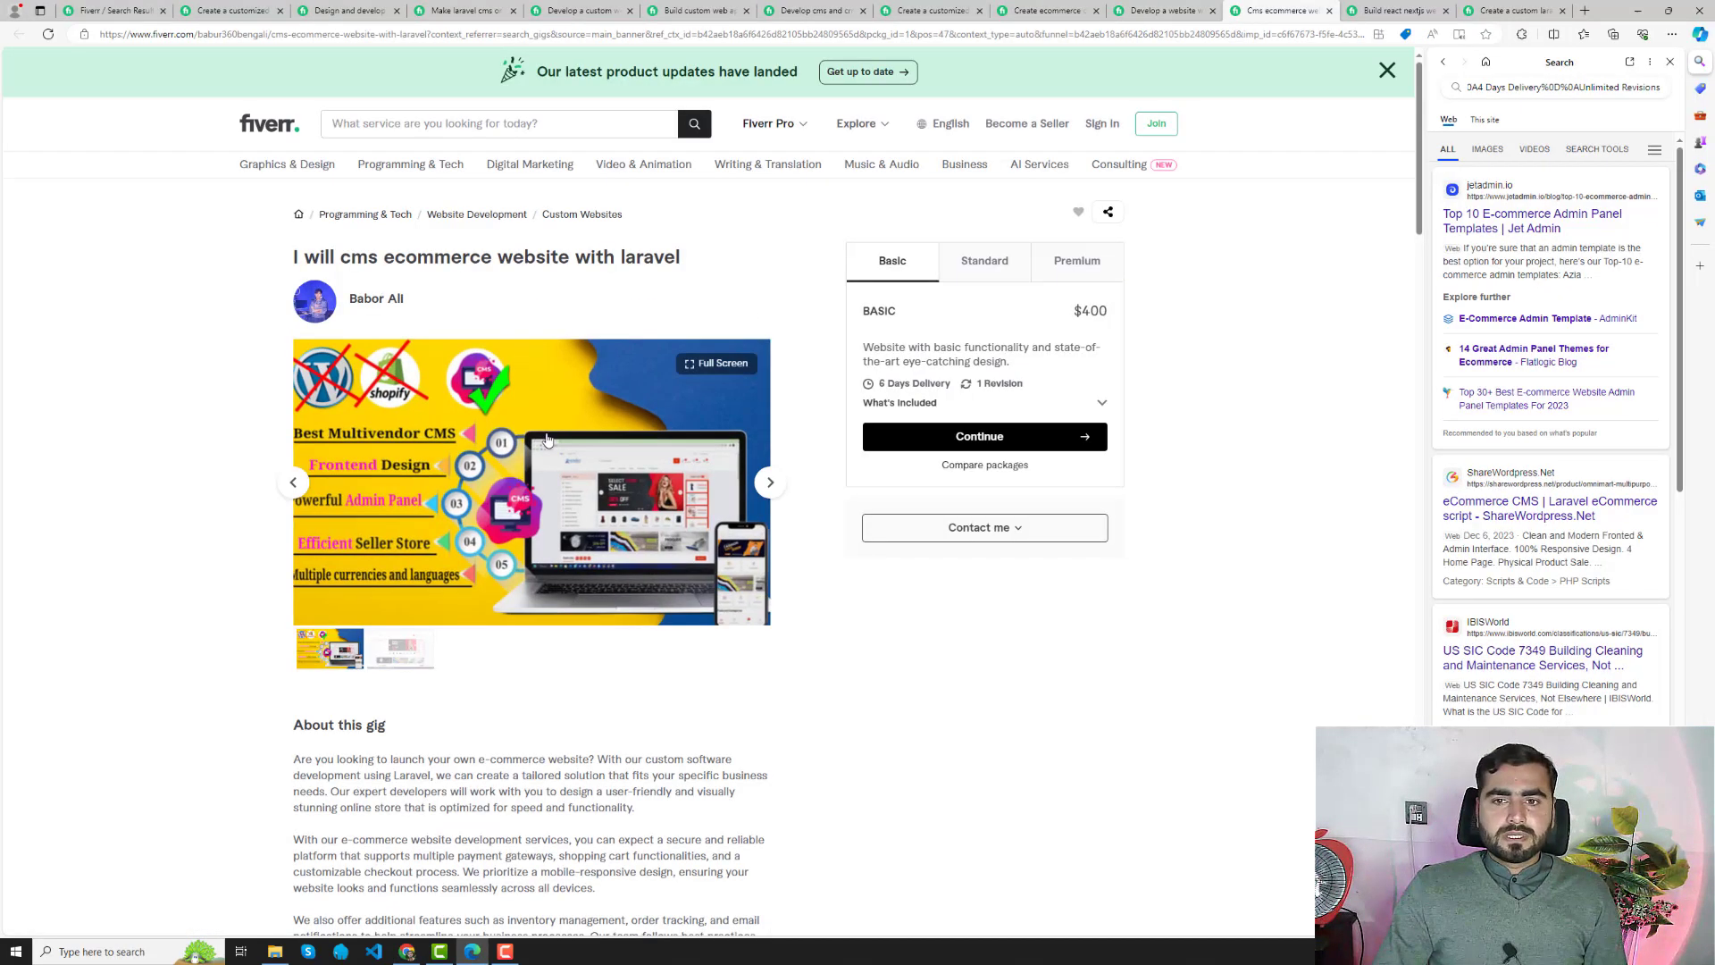
click(977, 260)
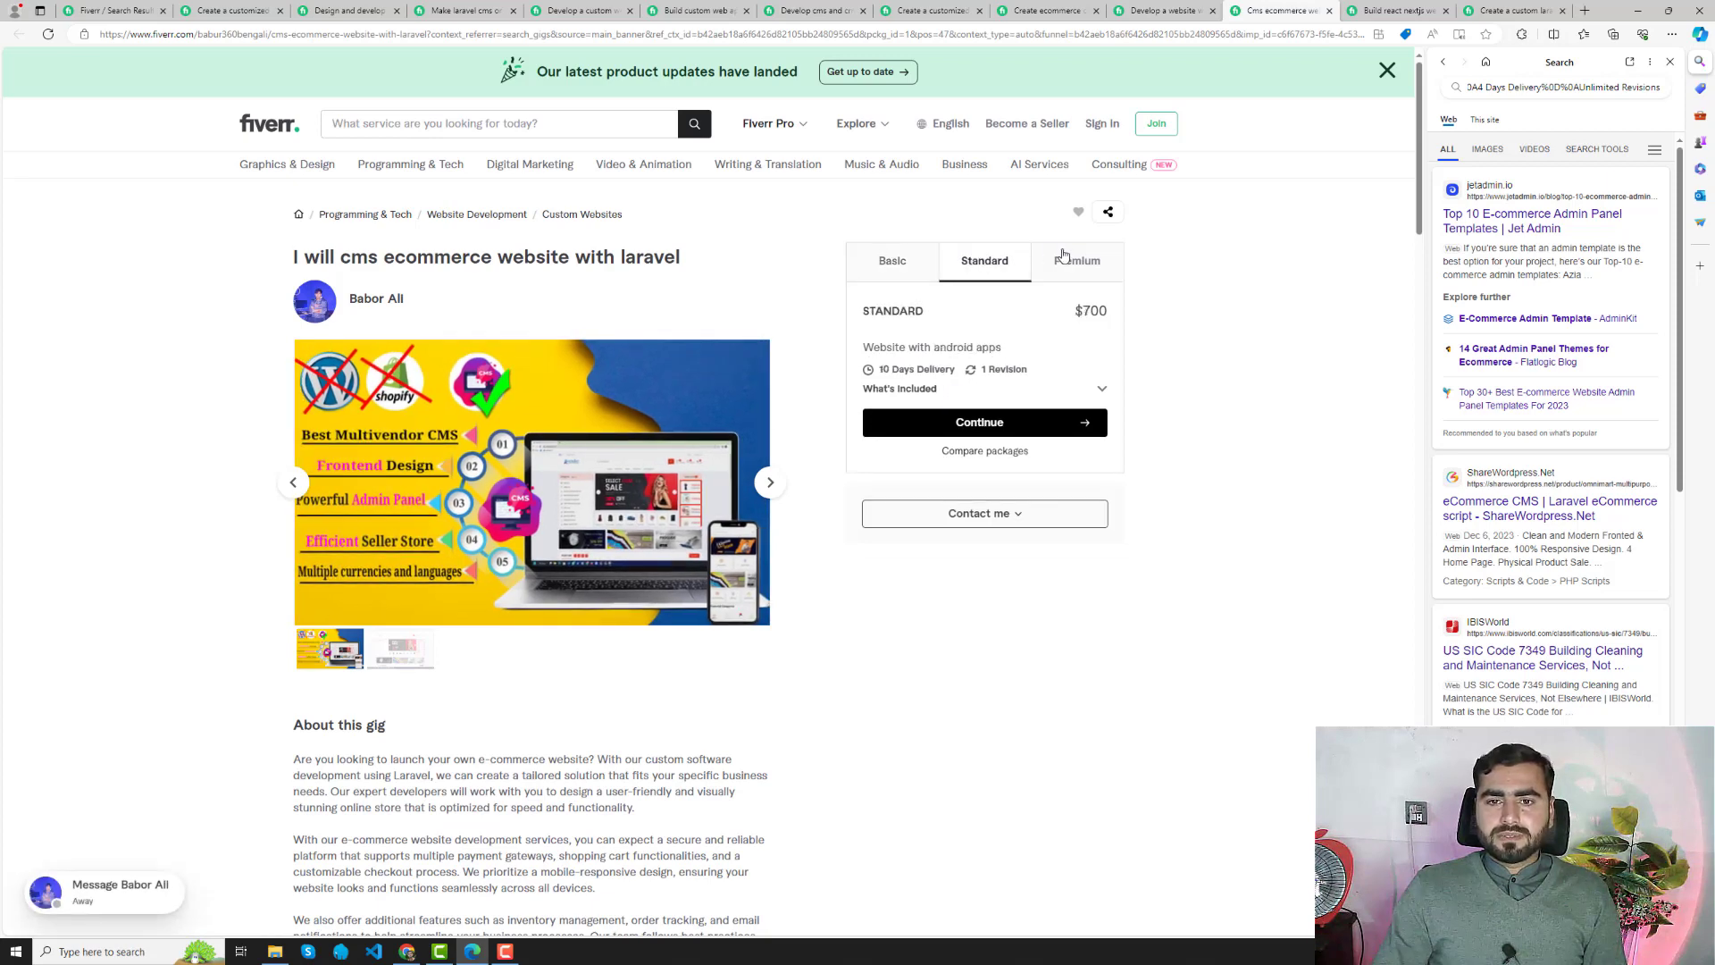
click(1064, 257)
drag(1036, 313, 1116, 314)
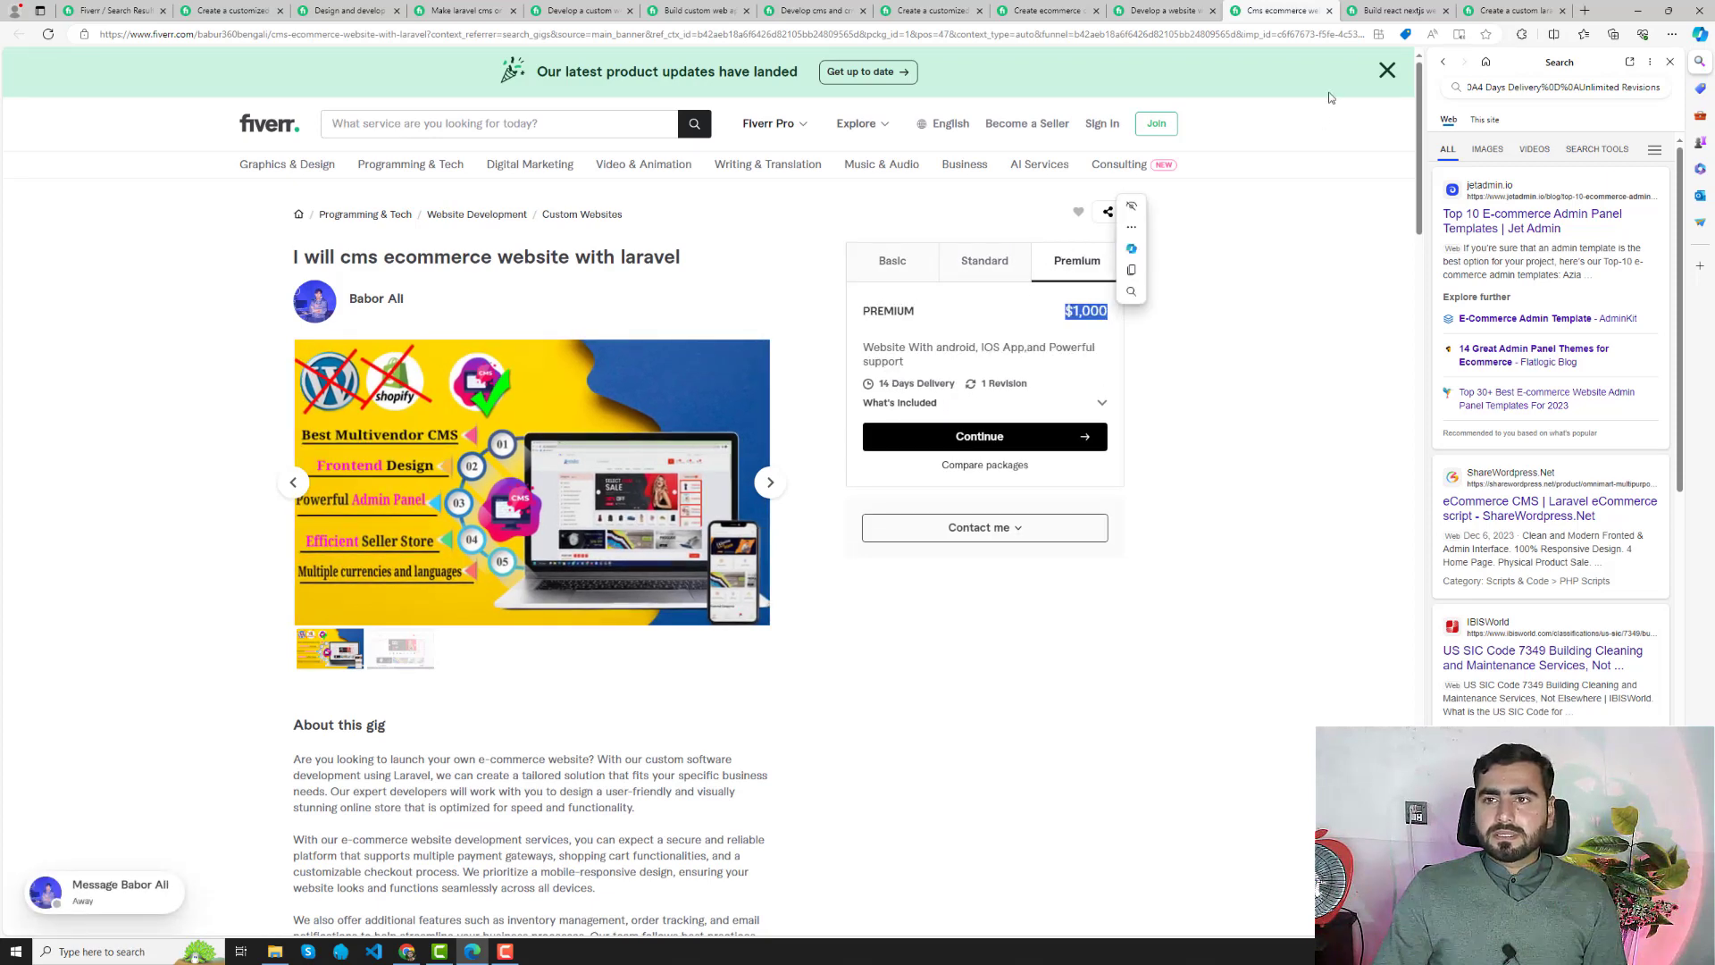
- Check the Standard and Premium package prices of the gig for a React Next.js website with Sanity, Strapi or WordPress CMS
click(1390, 11)
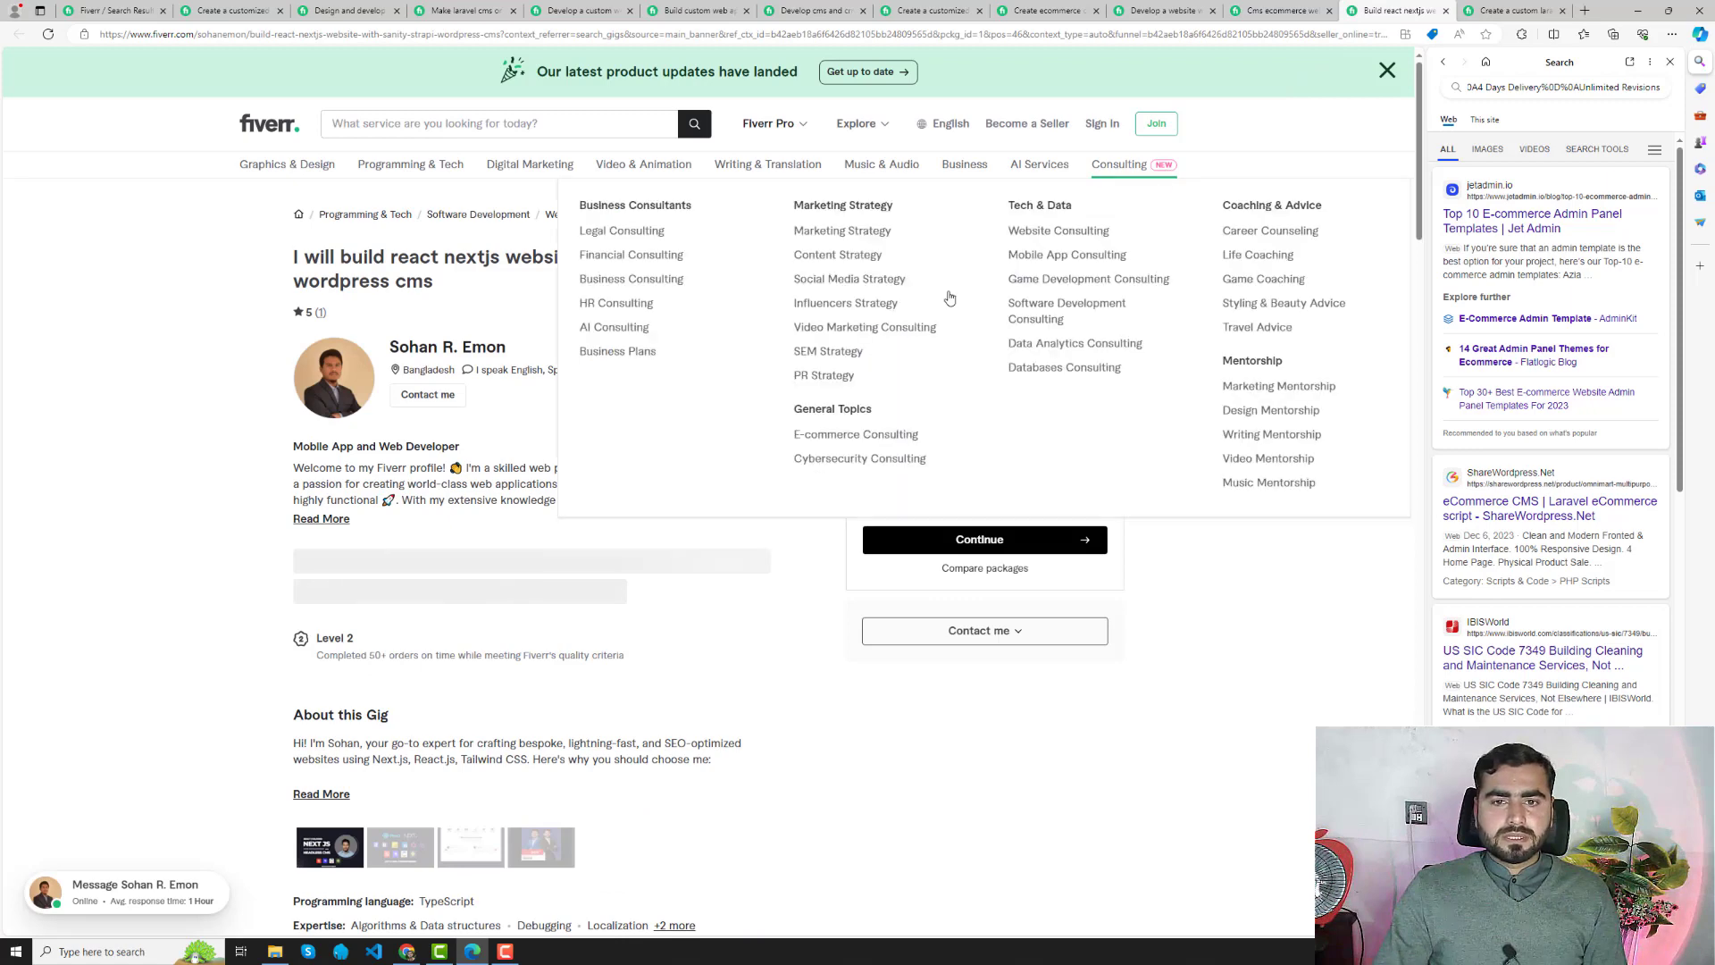
click(996, 272)
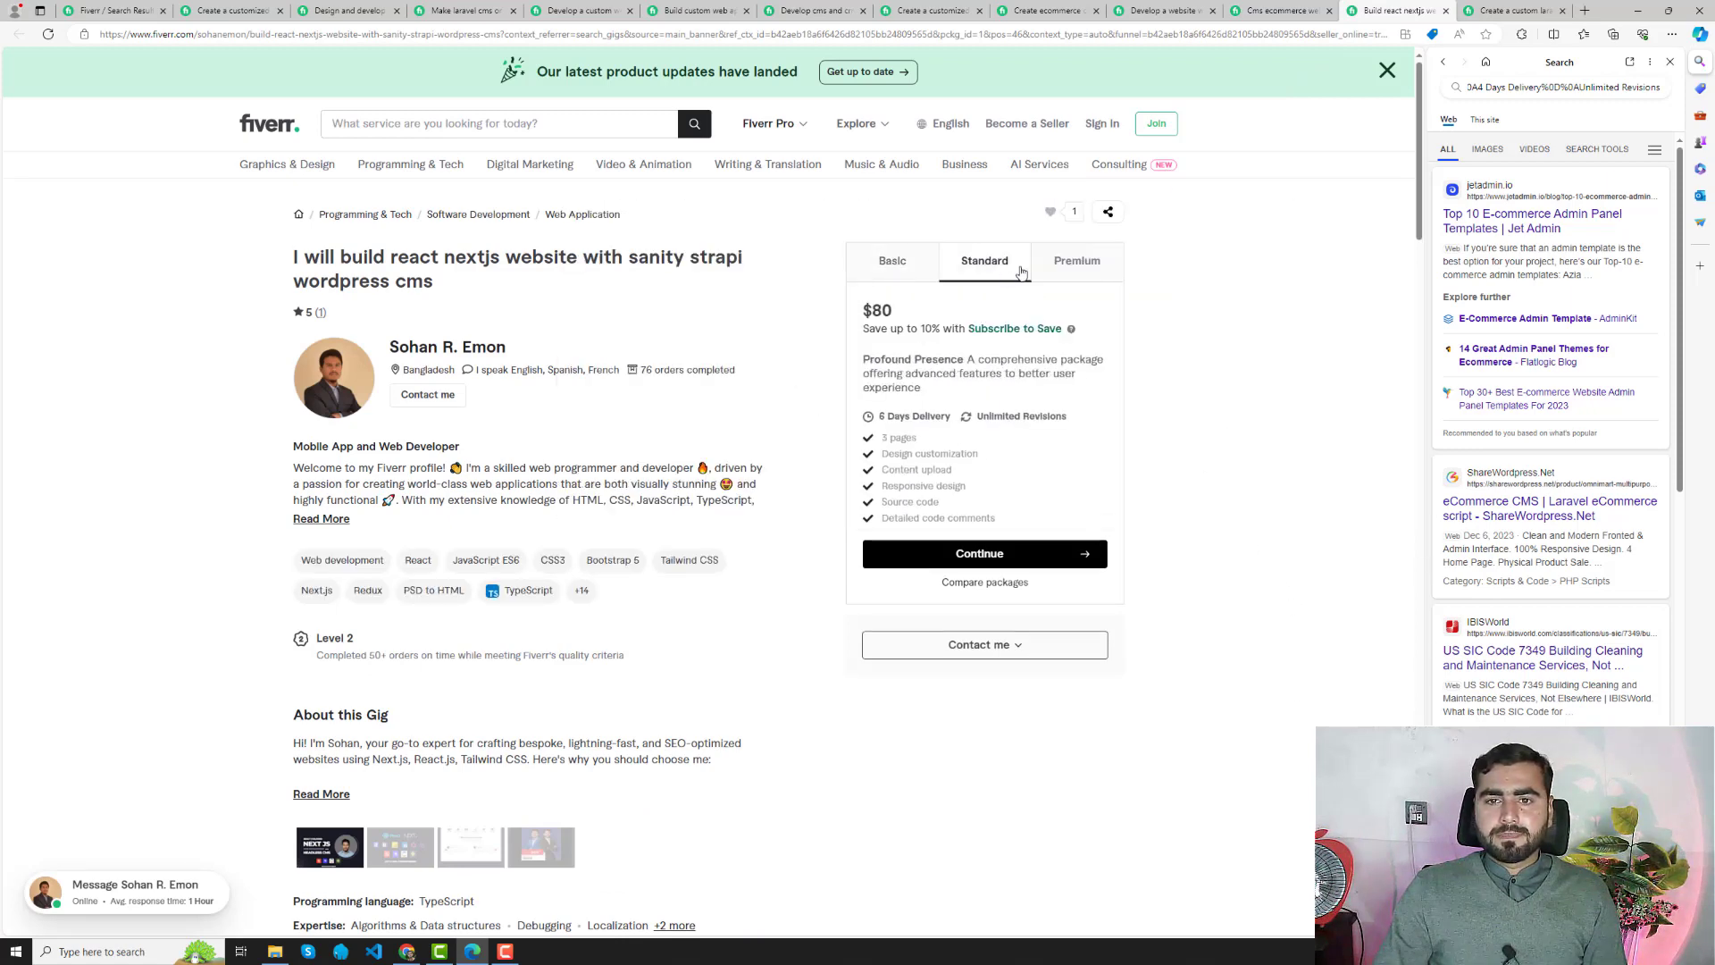
click(1084, 269)
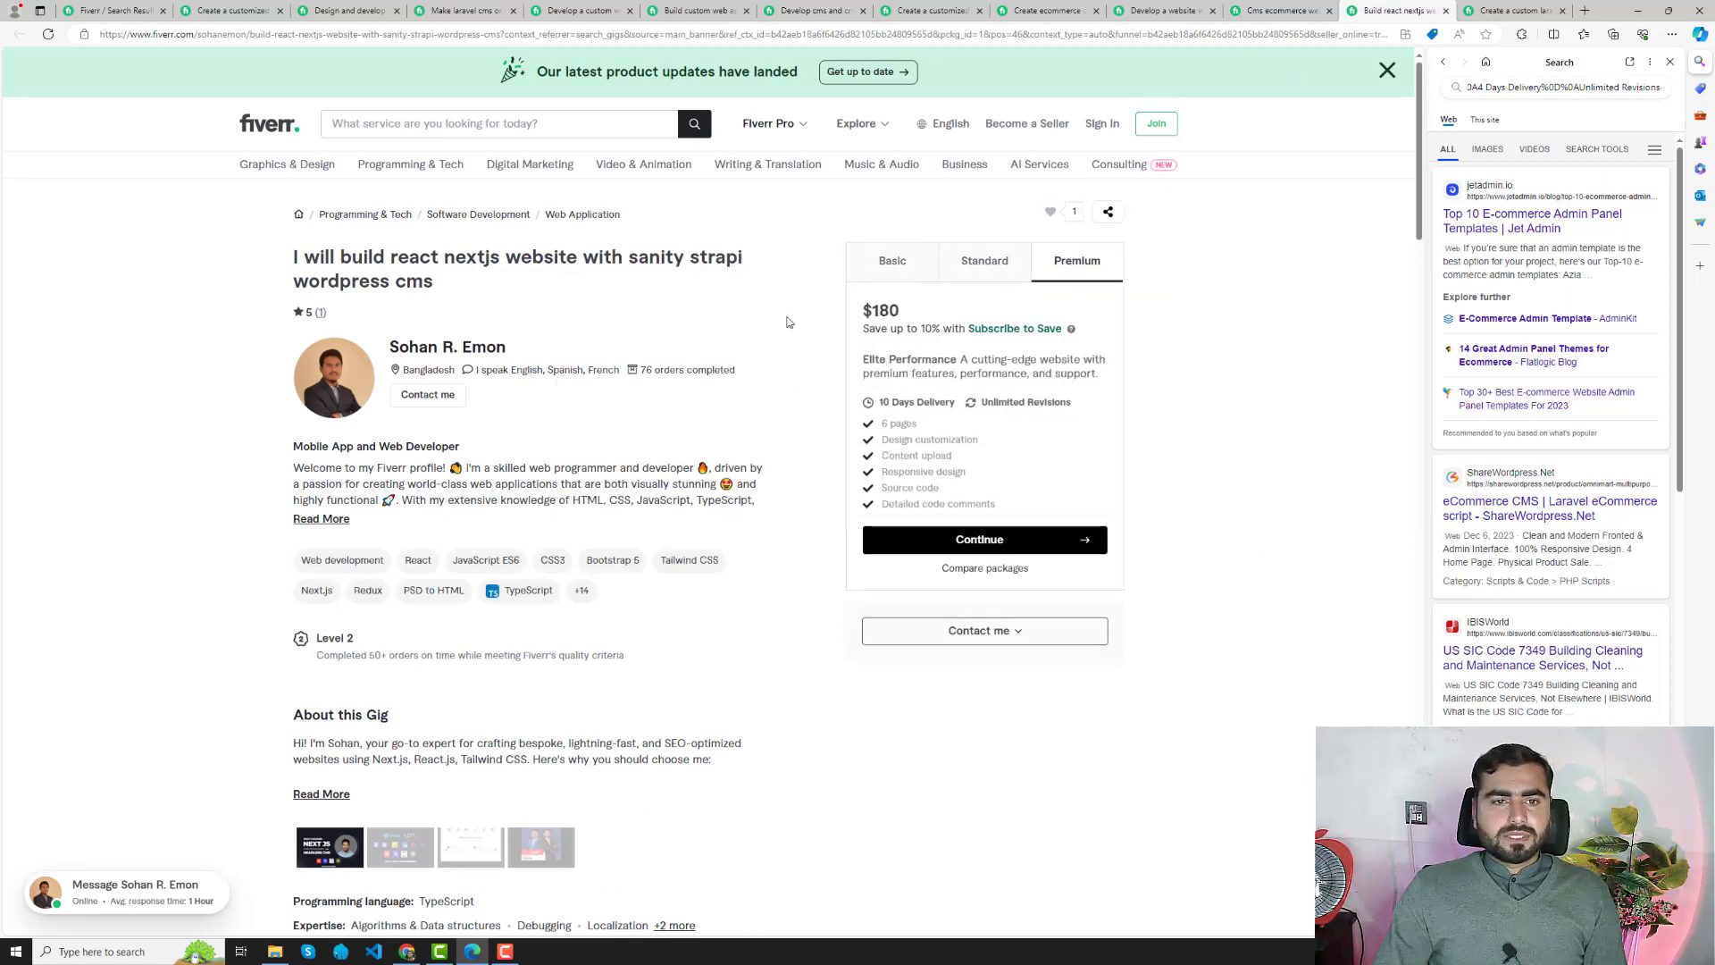
drag(579, 257, 700, 258)
- Compare the package prices of the "I will create a custom laravel cms website" gig and close the search sidebar
click(1522, 11)
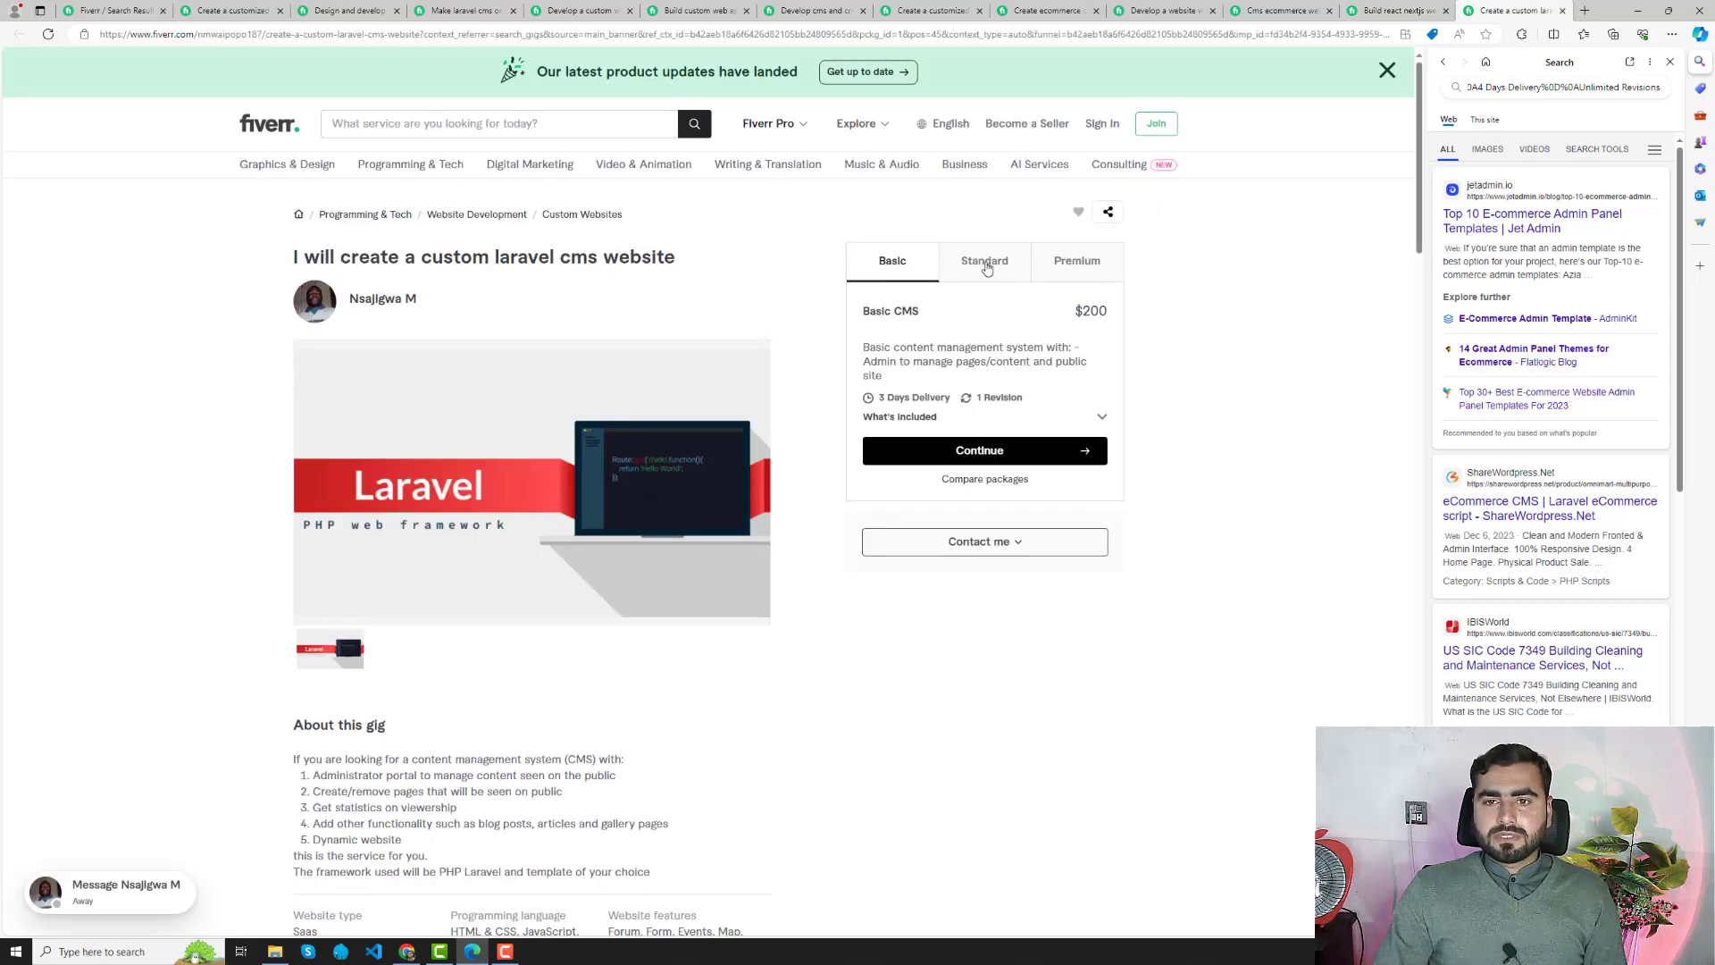
click(999, 268)
click(1076, 270)
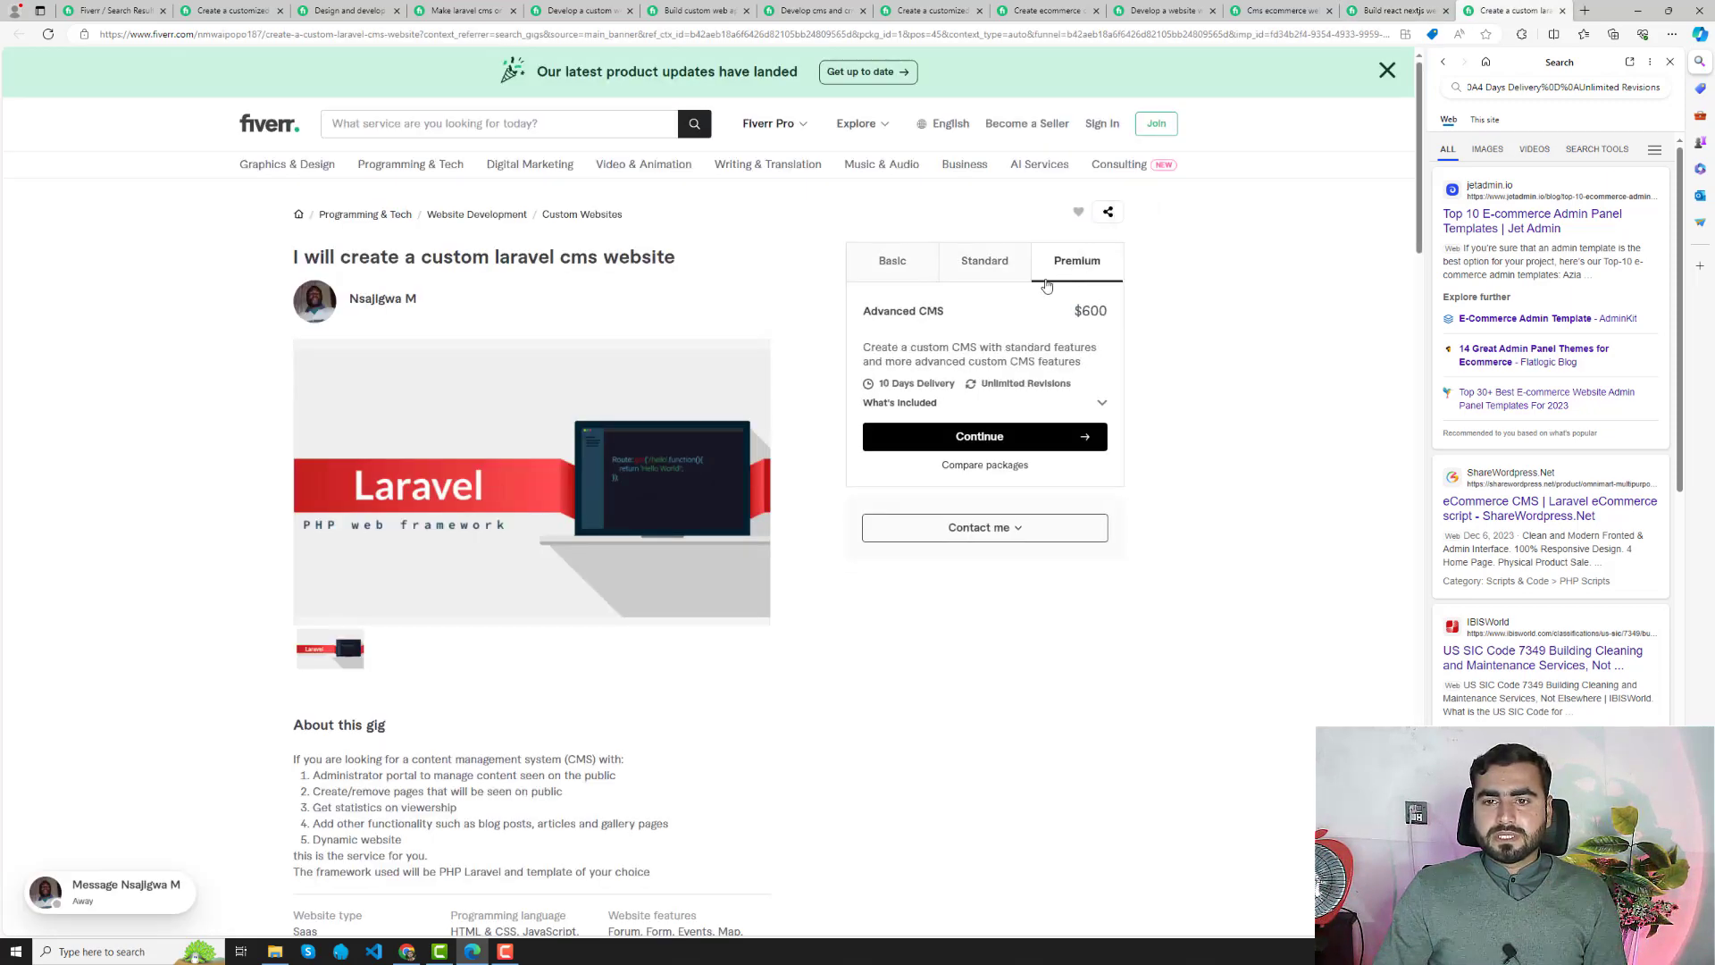
click(894, 266)
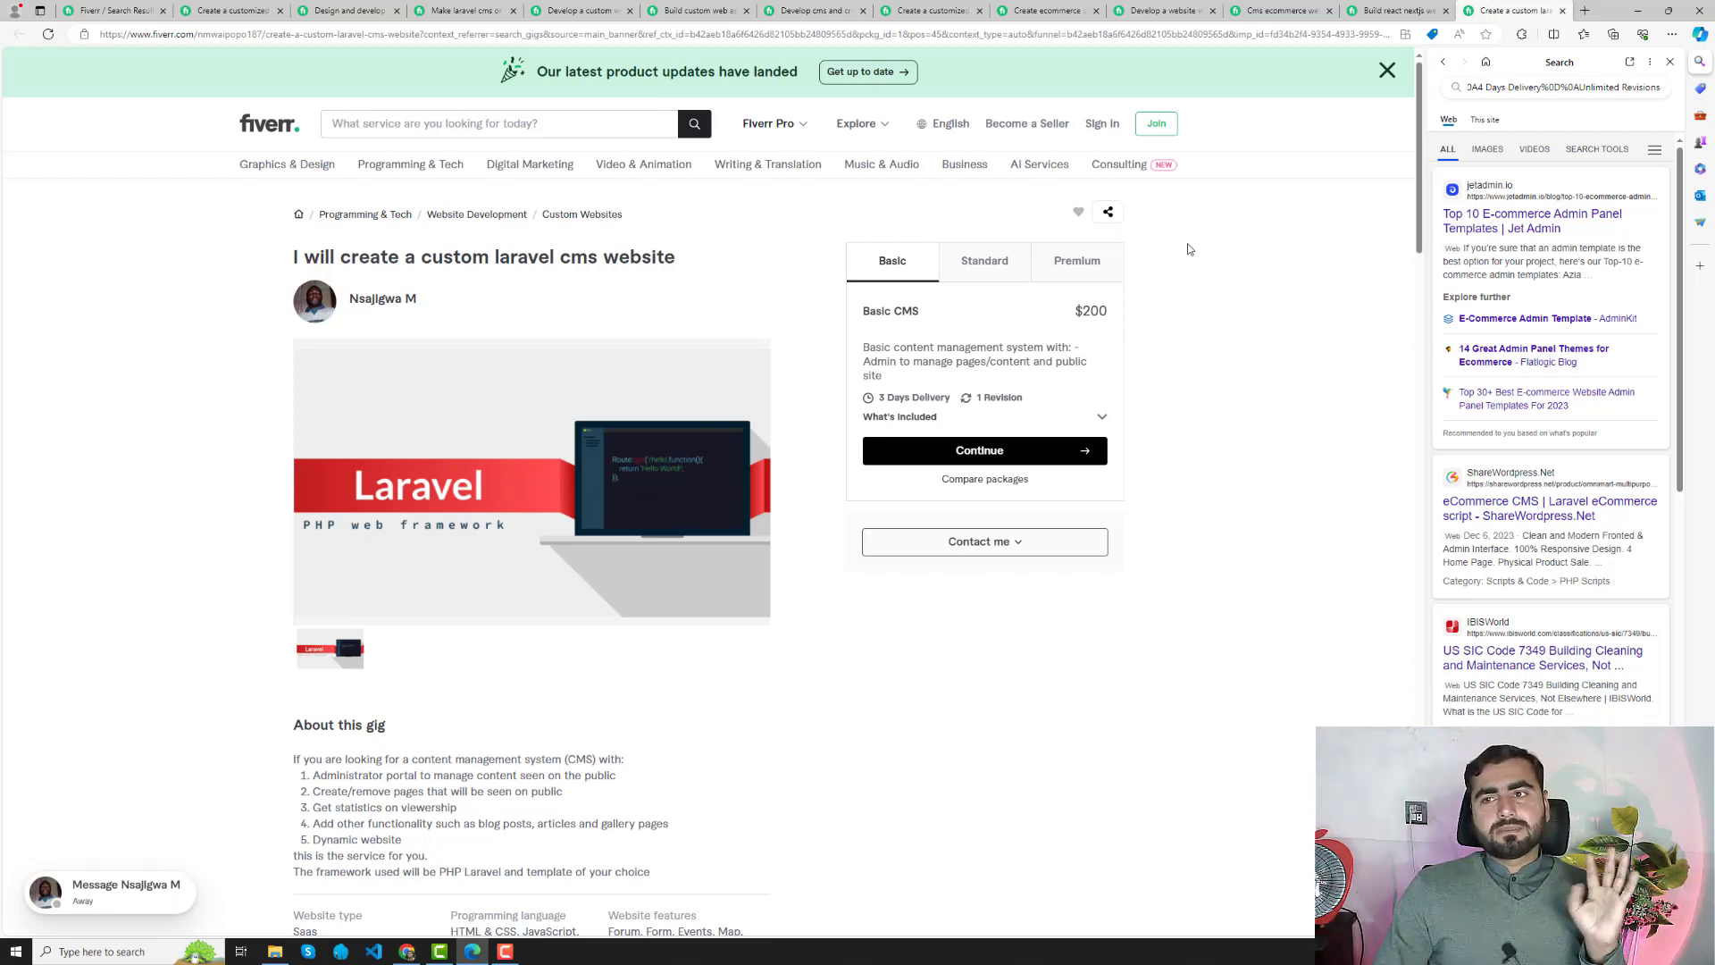
click(1669, 62)
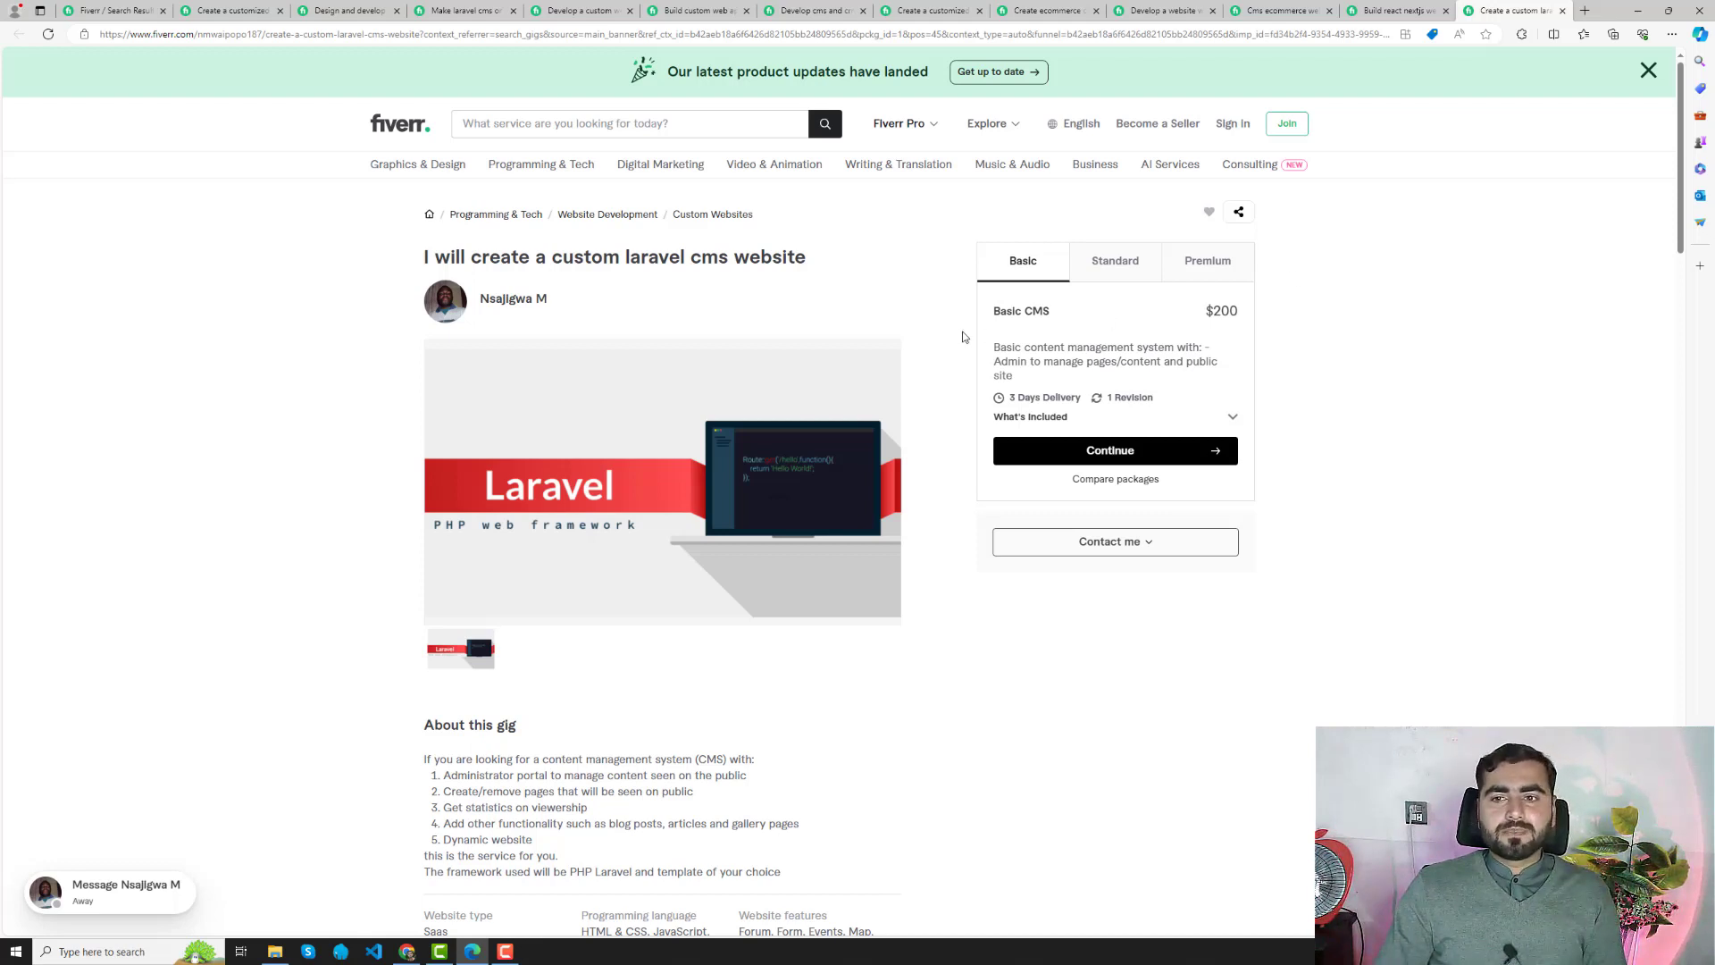
- Return to the gig's pricing page in Chrome and set the Basic package price to $80
key(alt+Tab)
click(569, 534)
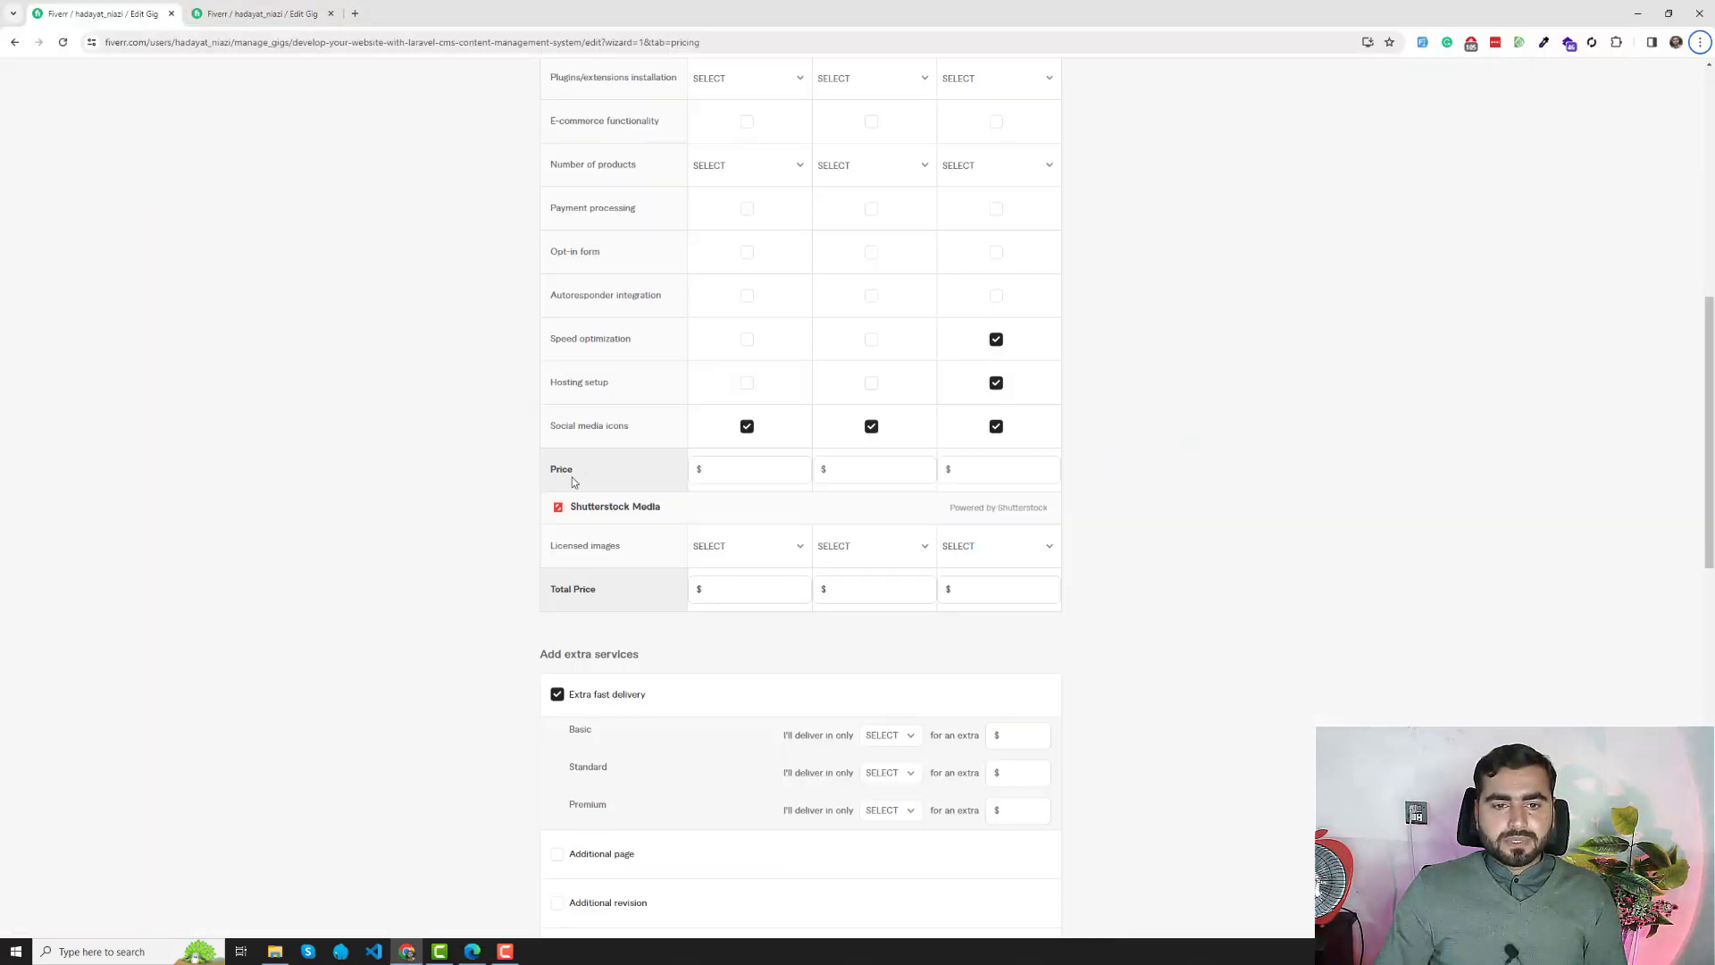
click(798, 468)
text(95)
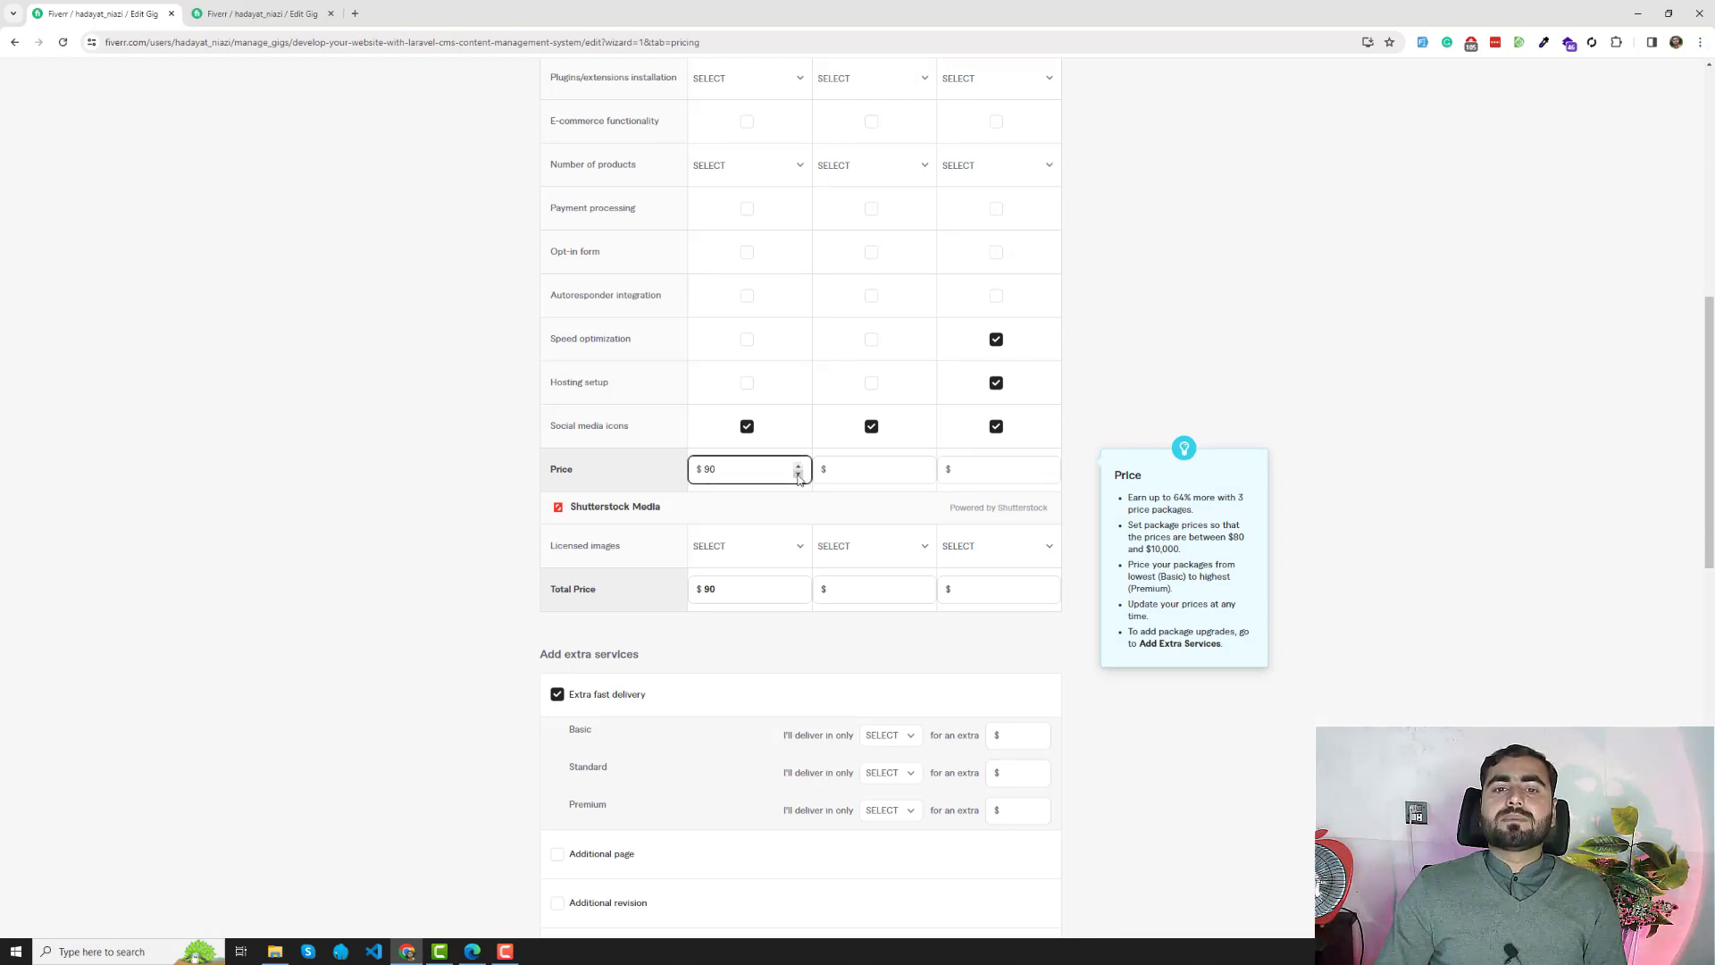
click(798, 474)
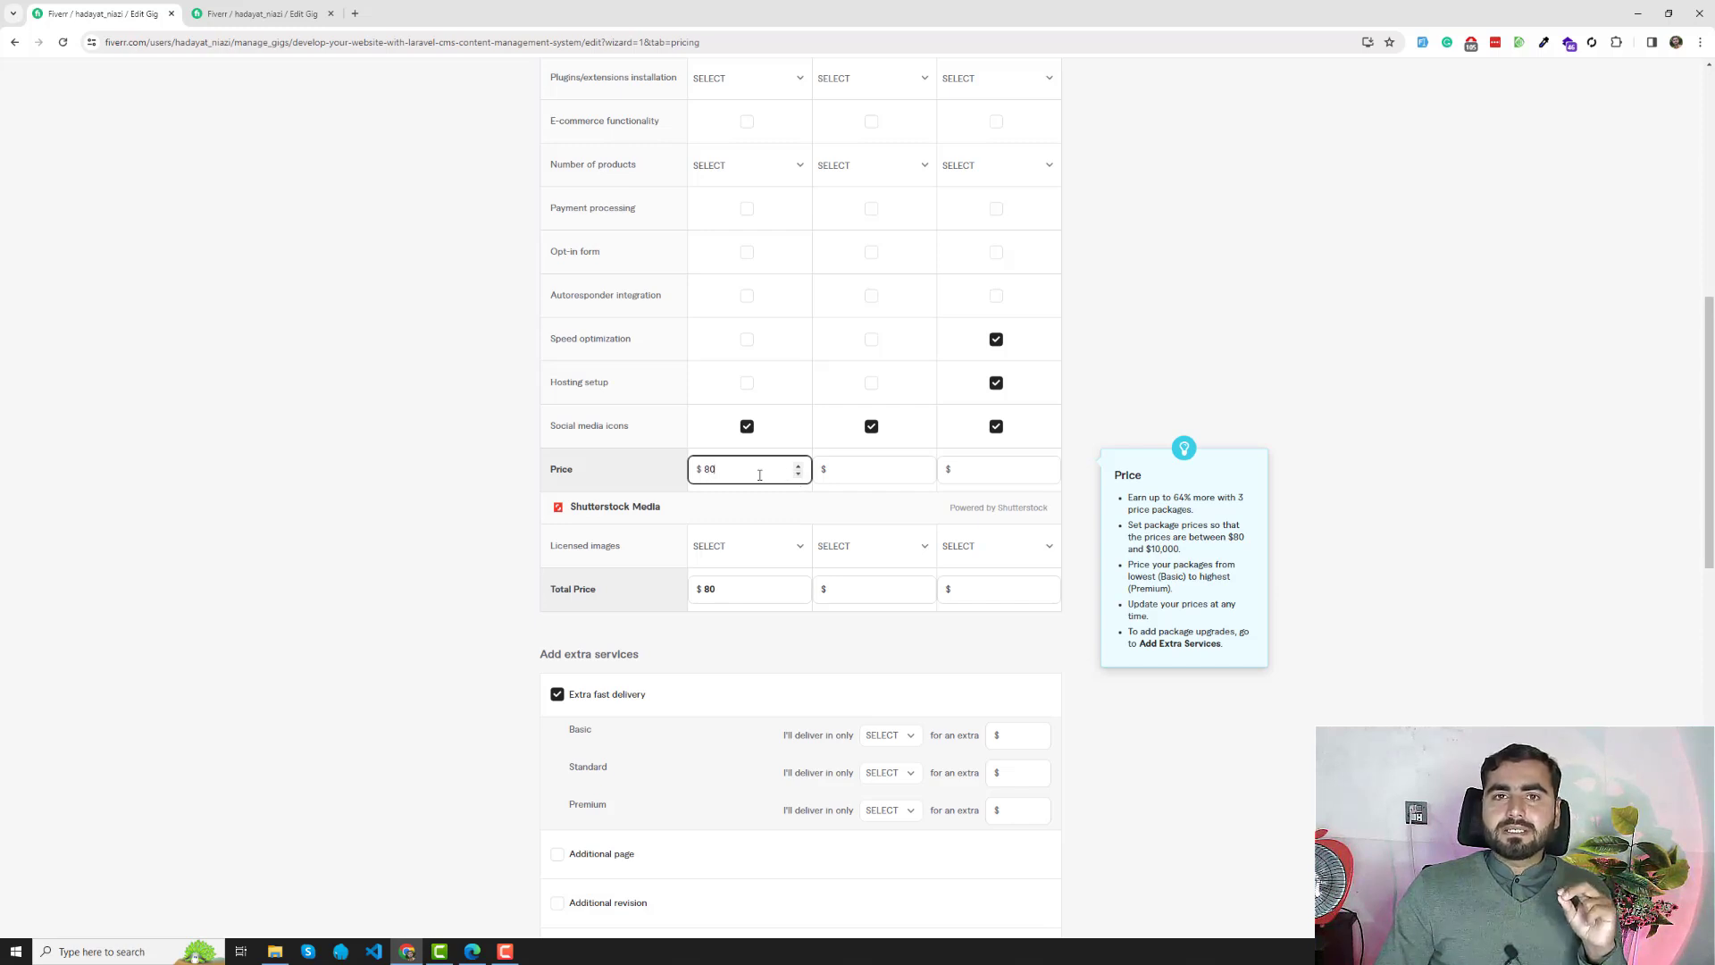
- Read the Scope & Pricing notice on the service scope and minimum package price, comparing it with the packages table
scroll(760, 474, up, 7)
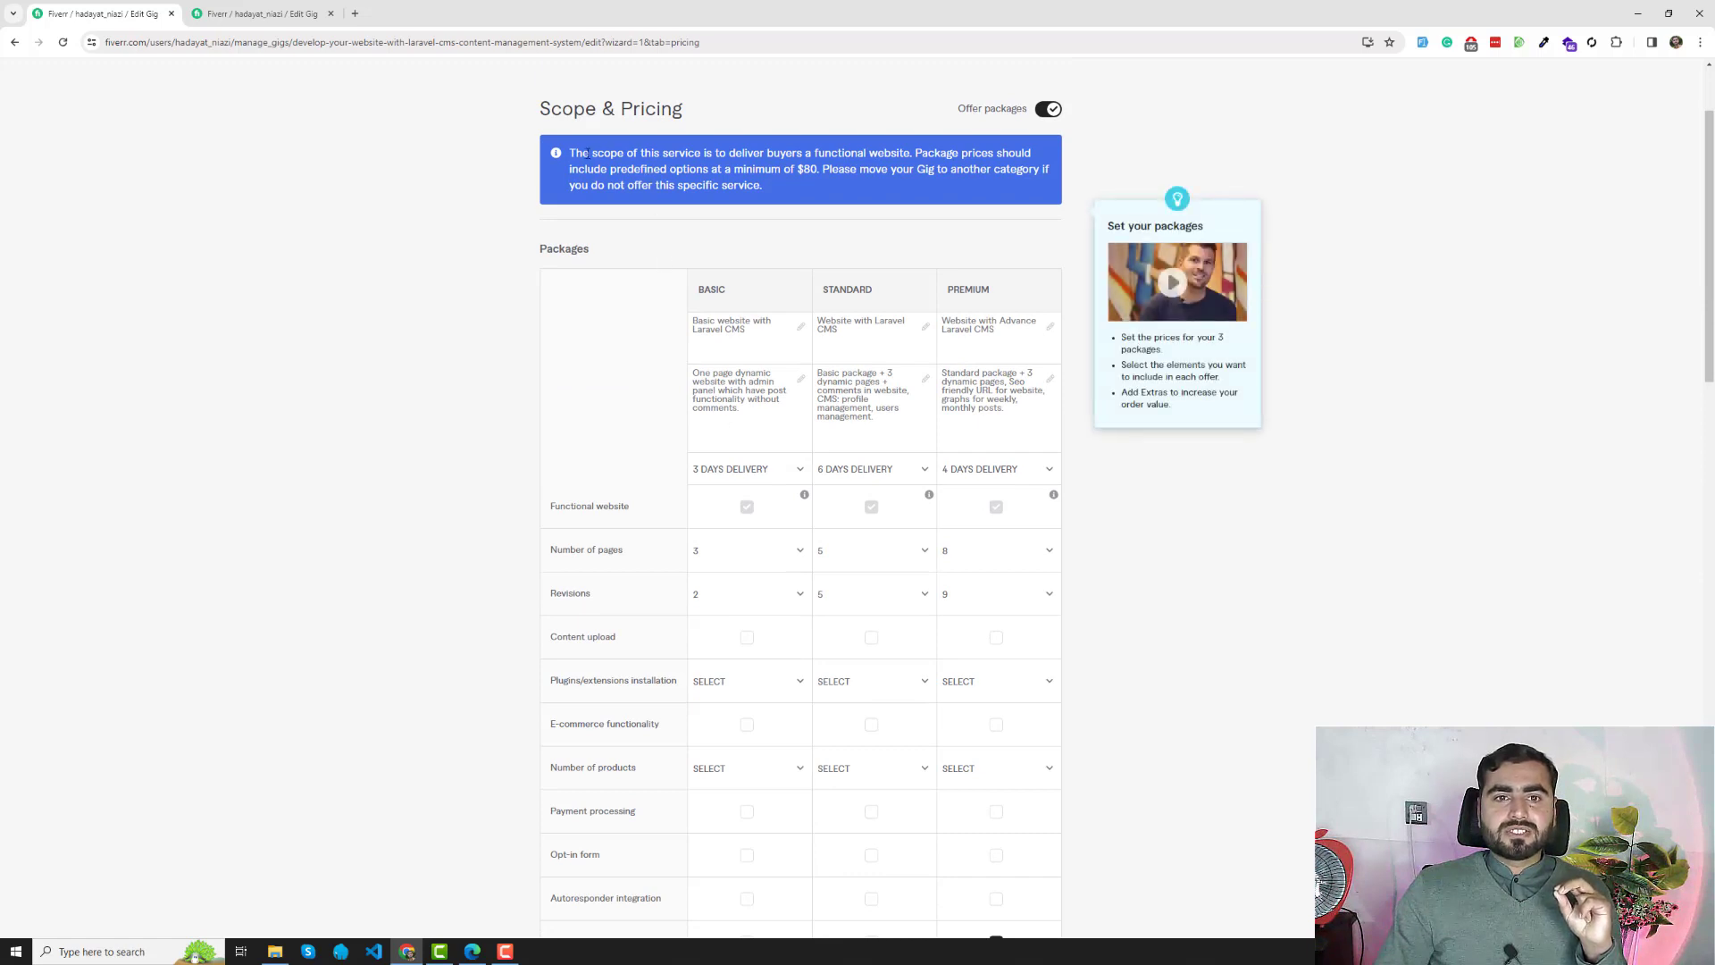
drag(582, 154, 780, 154)
click(780, 154)
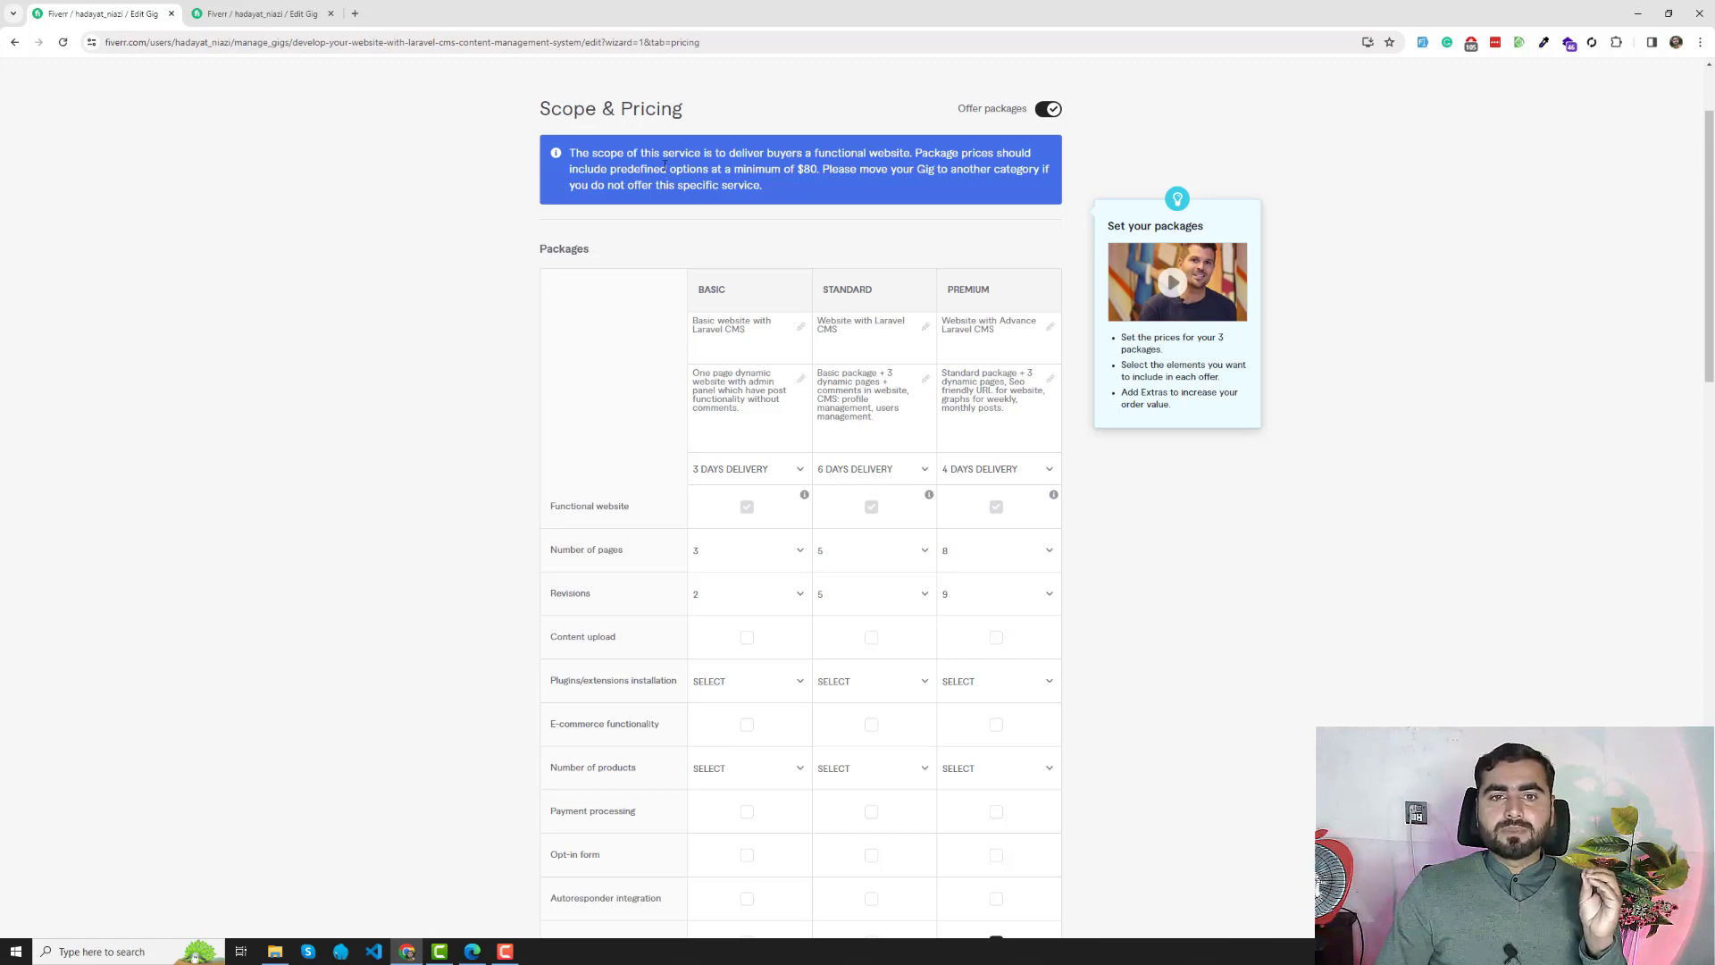
drag(782, 170, 841, 179)
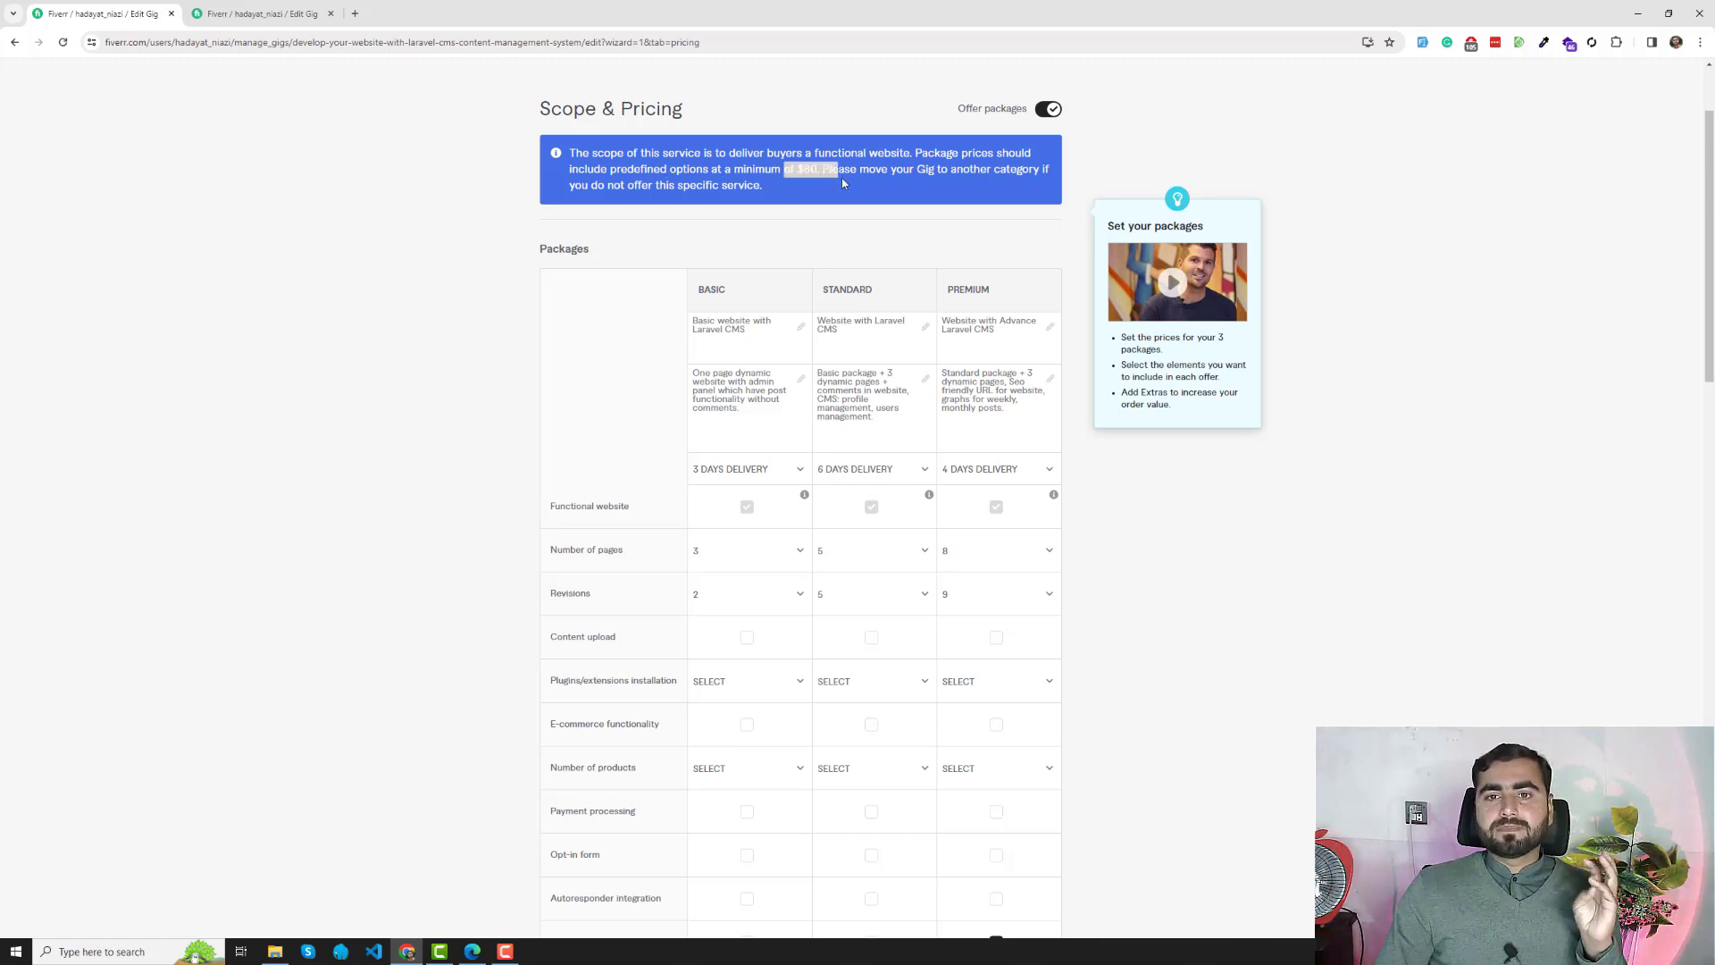
click(841, 178)
scroll(661, 256, down, 1)
scroll(447, 352, down, 2)
scroll(452, 349, up, 3)
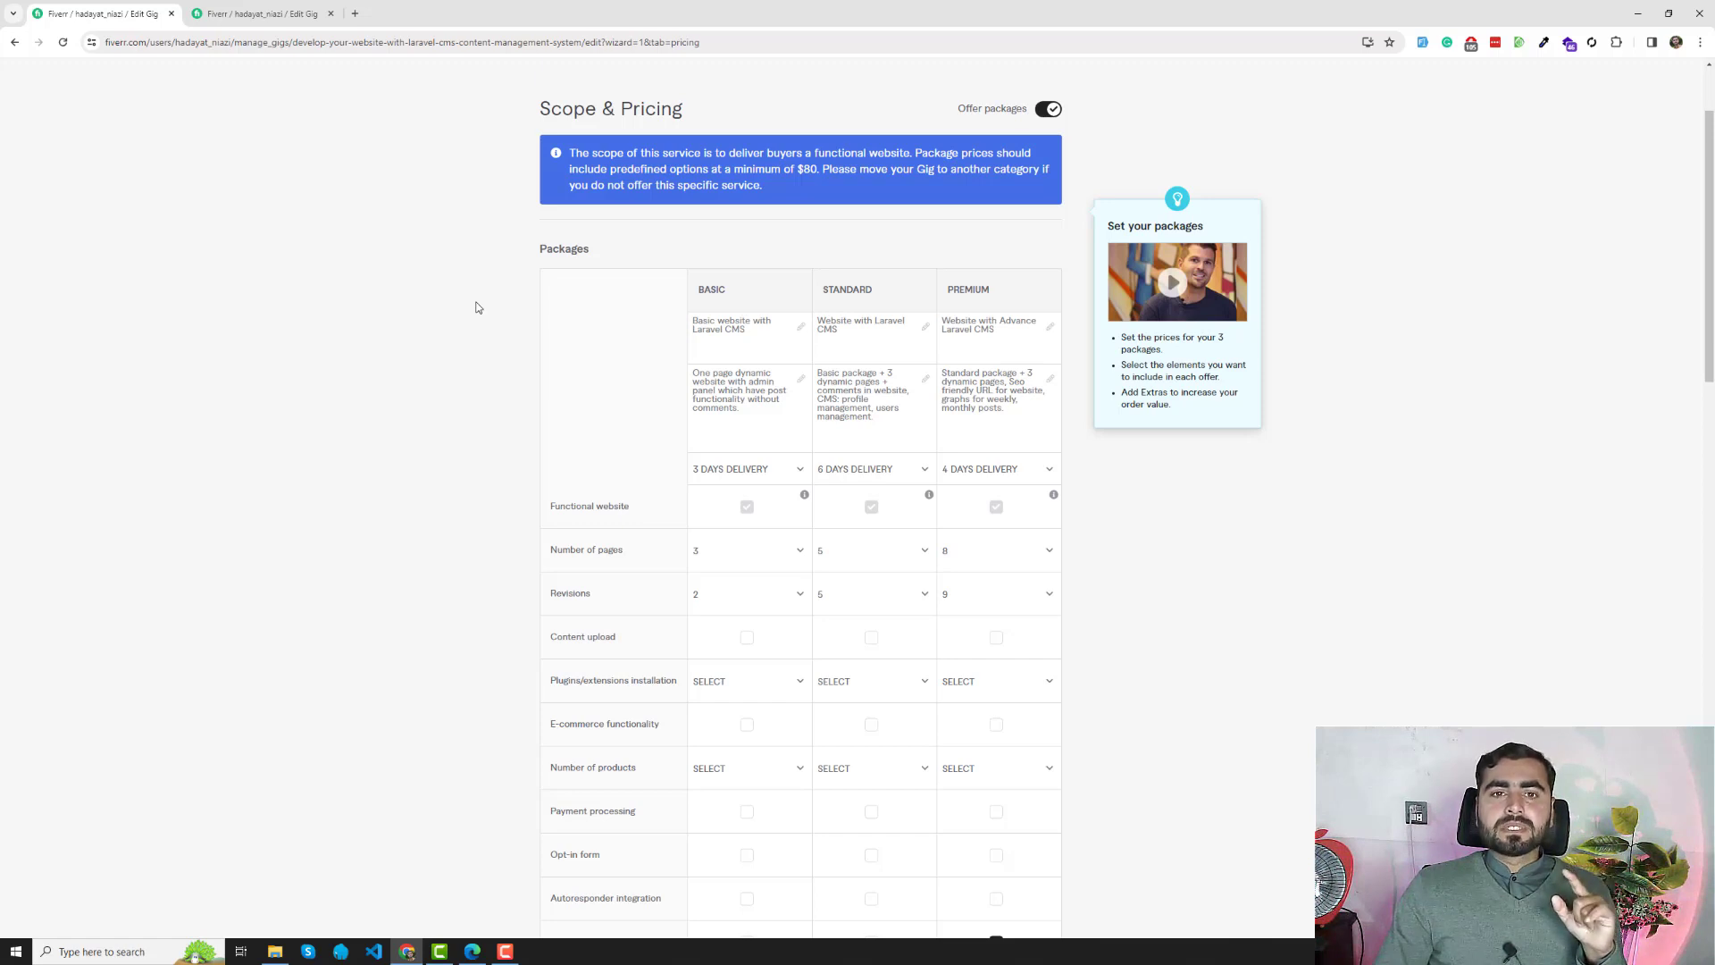
scroll(476, 308, down, 2)
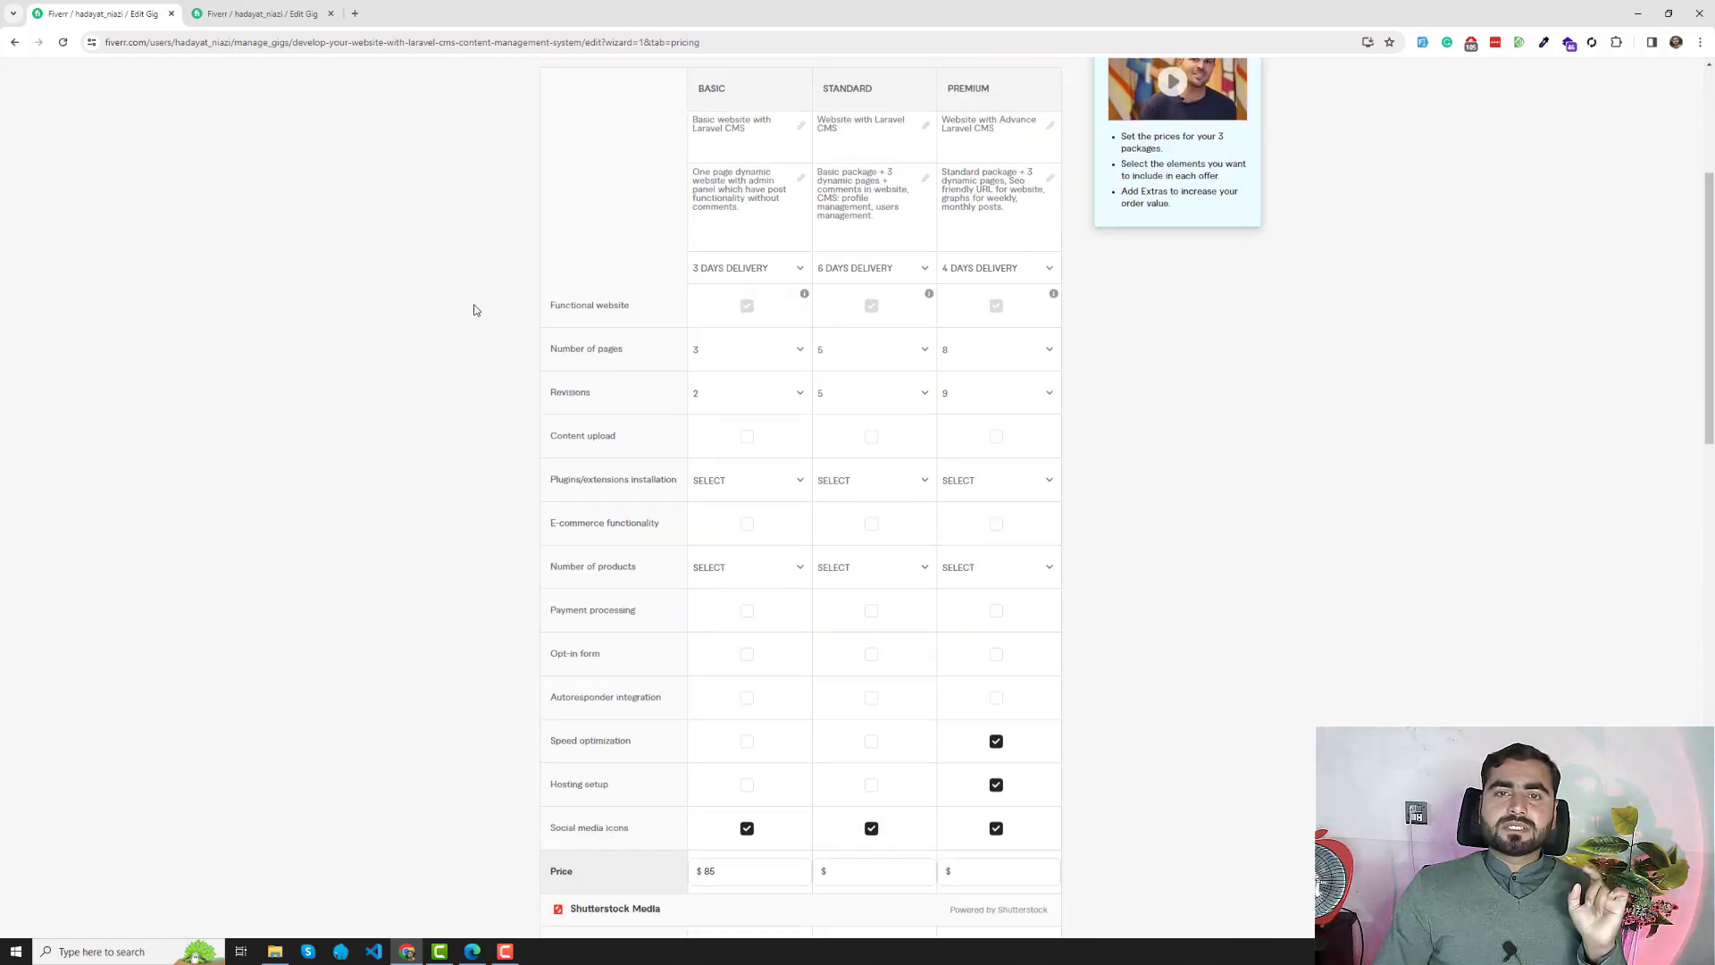
scroll(476, 309, up, 2)
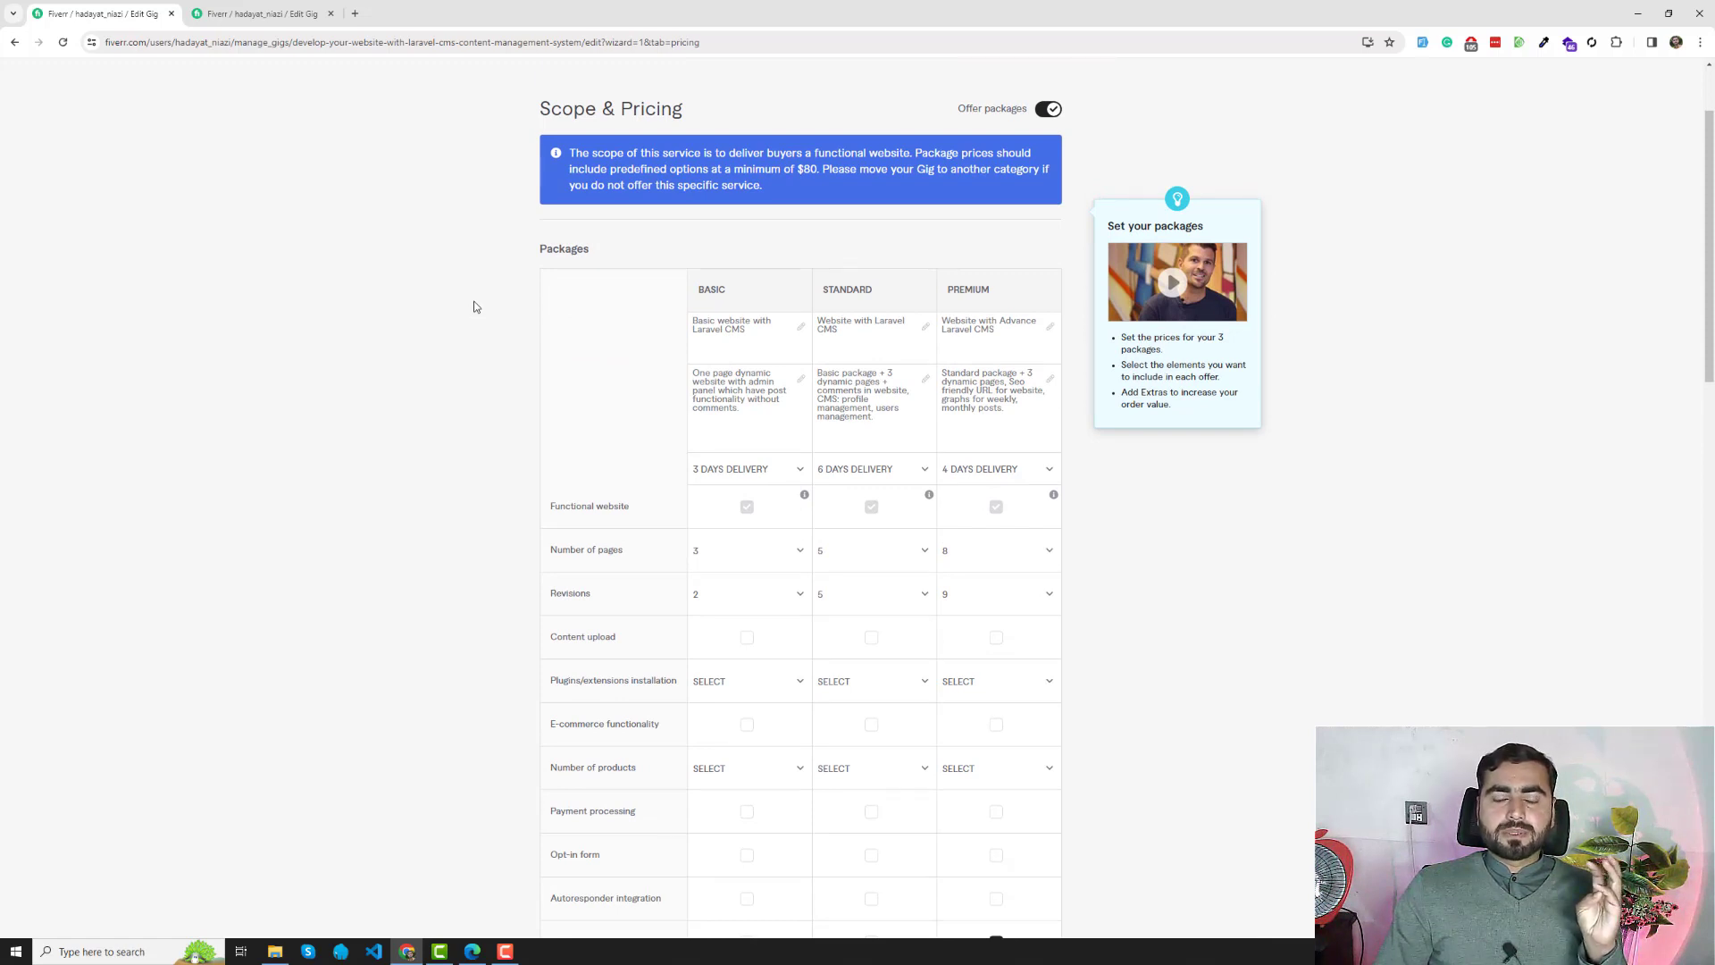
drag(792, 184, 569, 153)
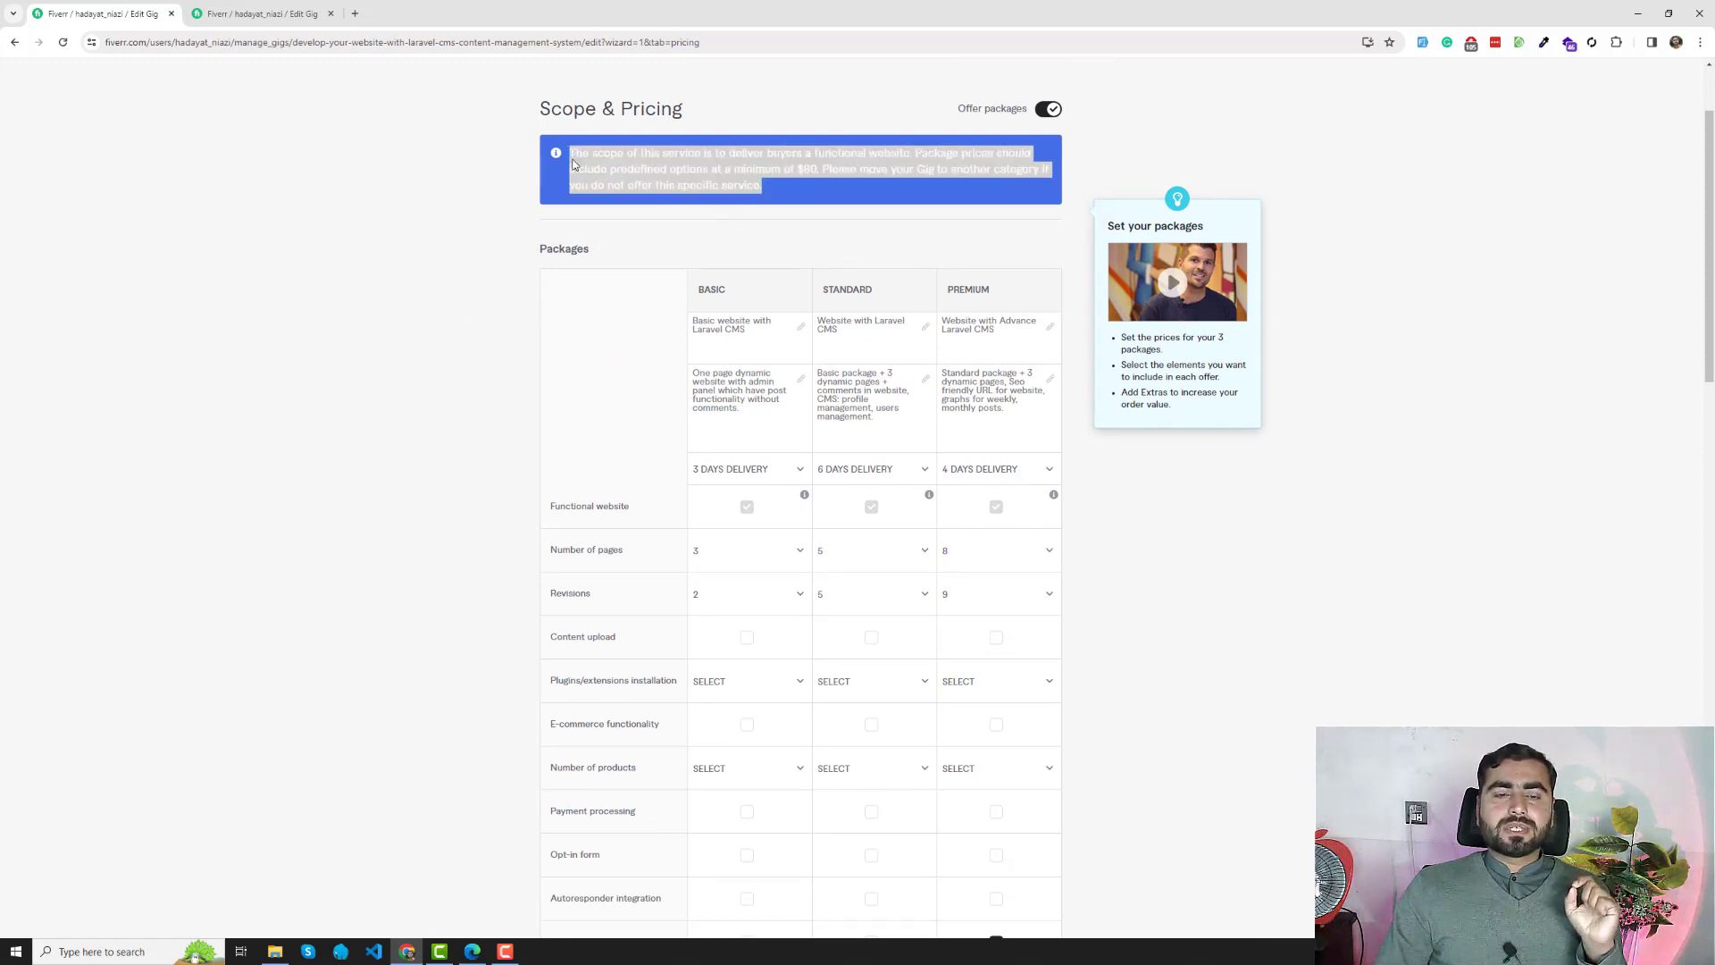
click(463, 190)
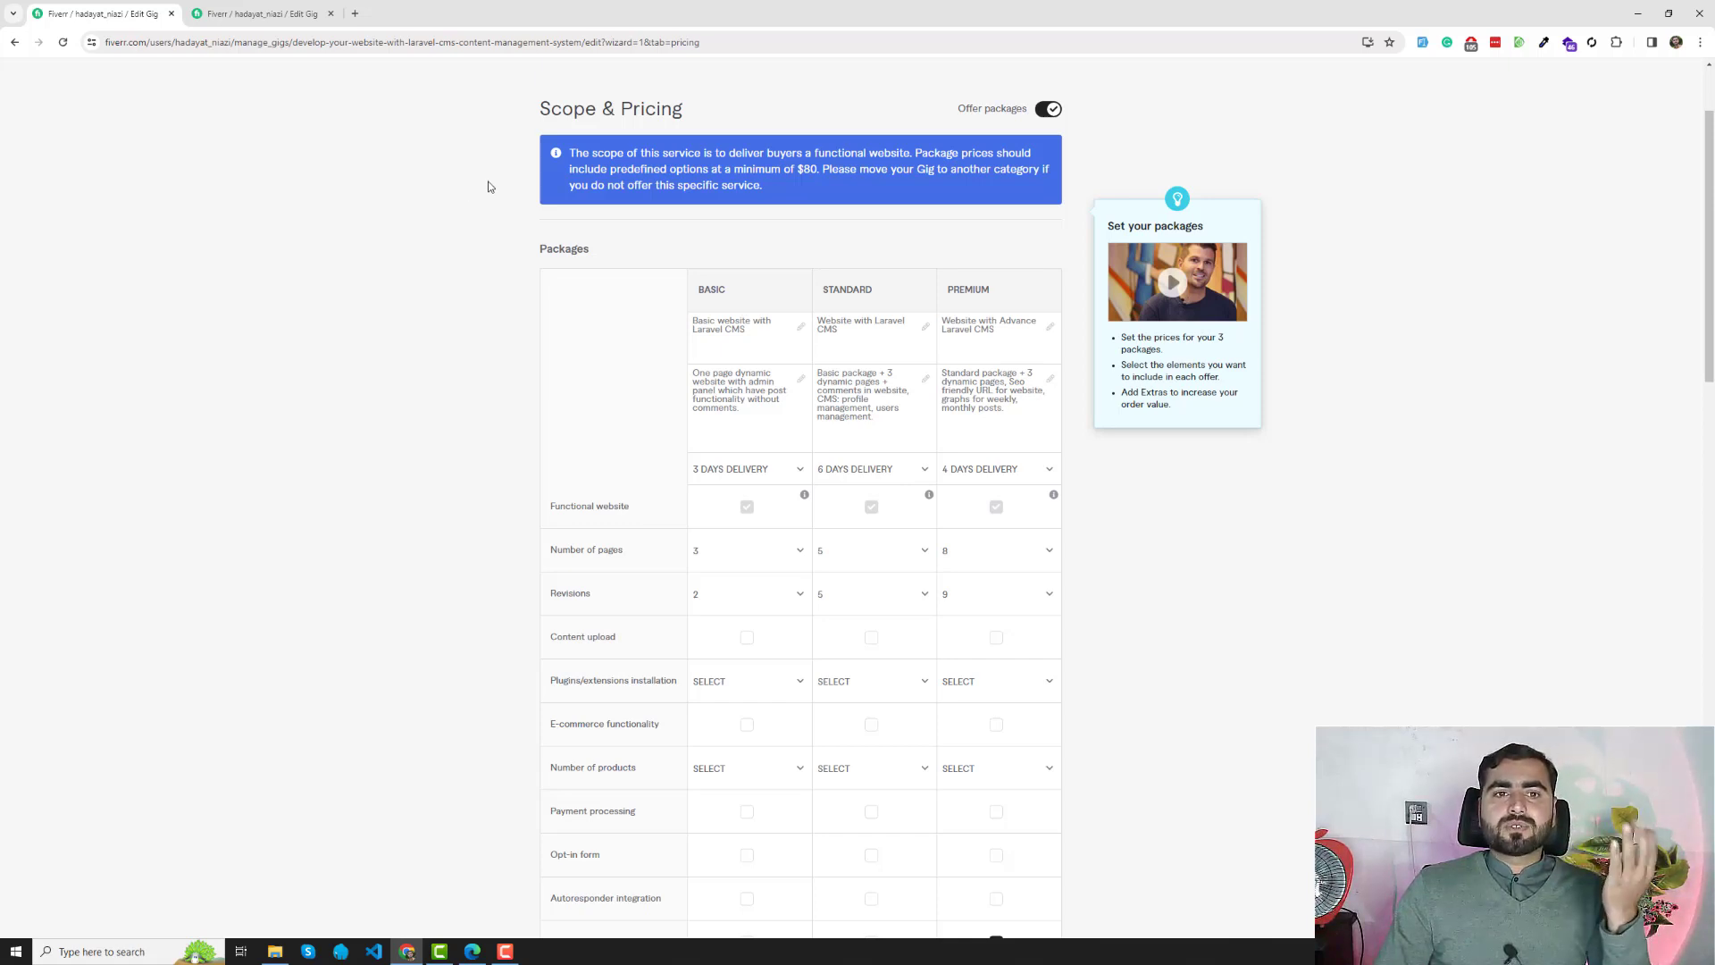
- Set the Basic package's price back to $80 in the packages table
scroll(456, 243, down, 3)
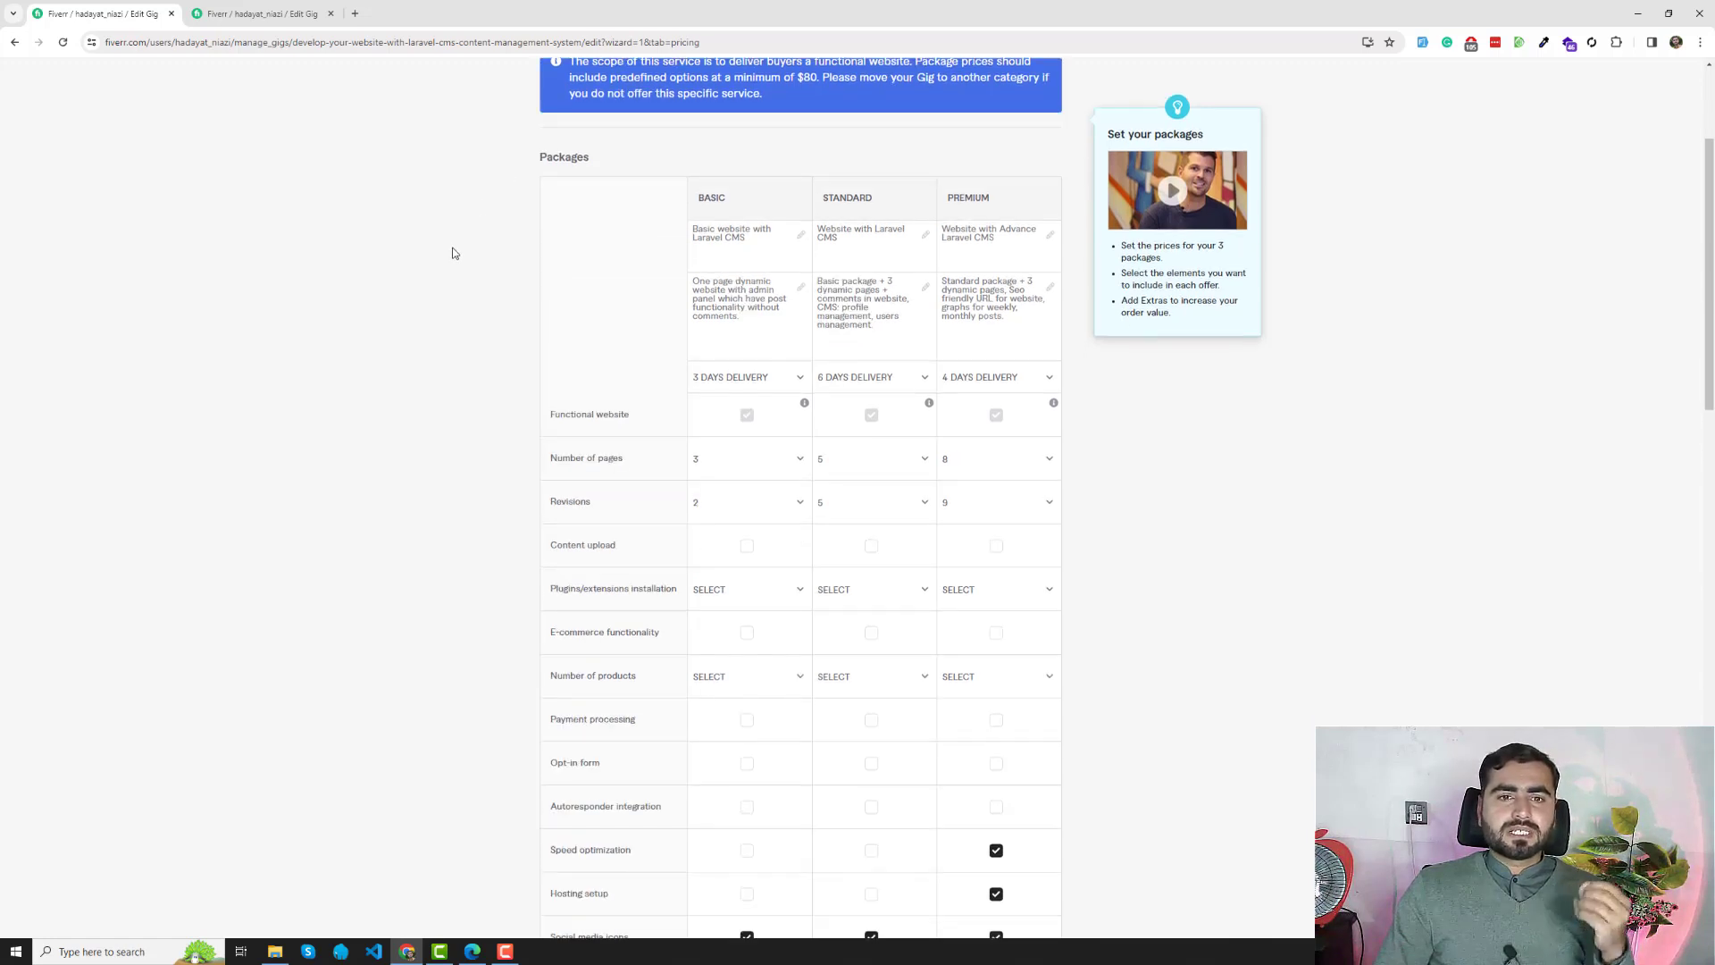
scroll(454, 257, down, 2)
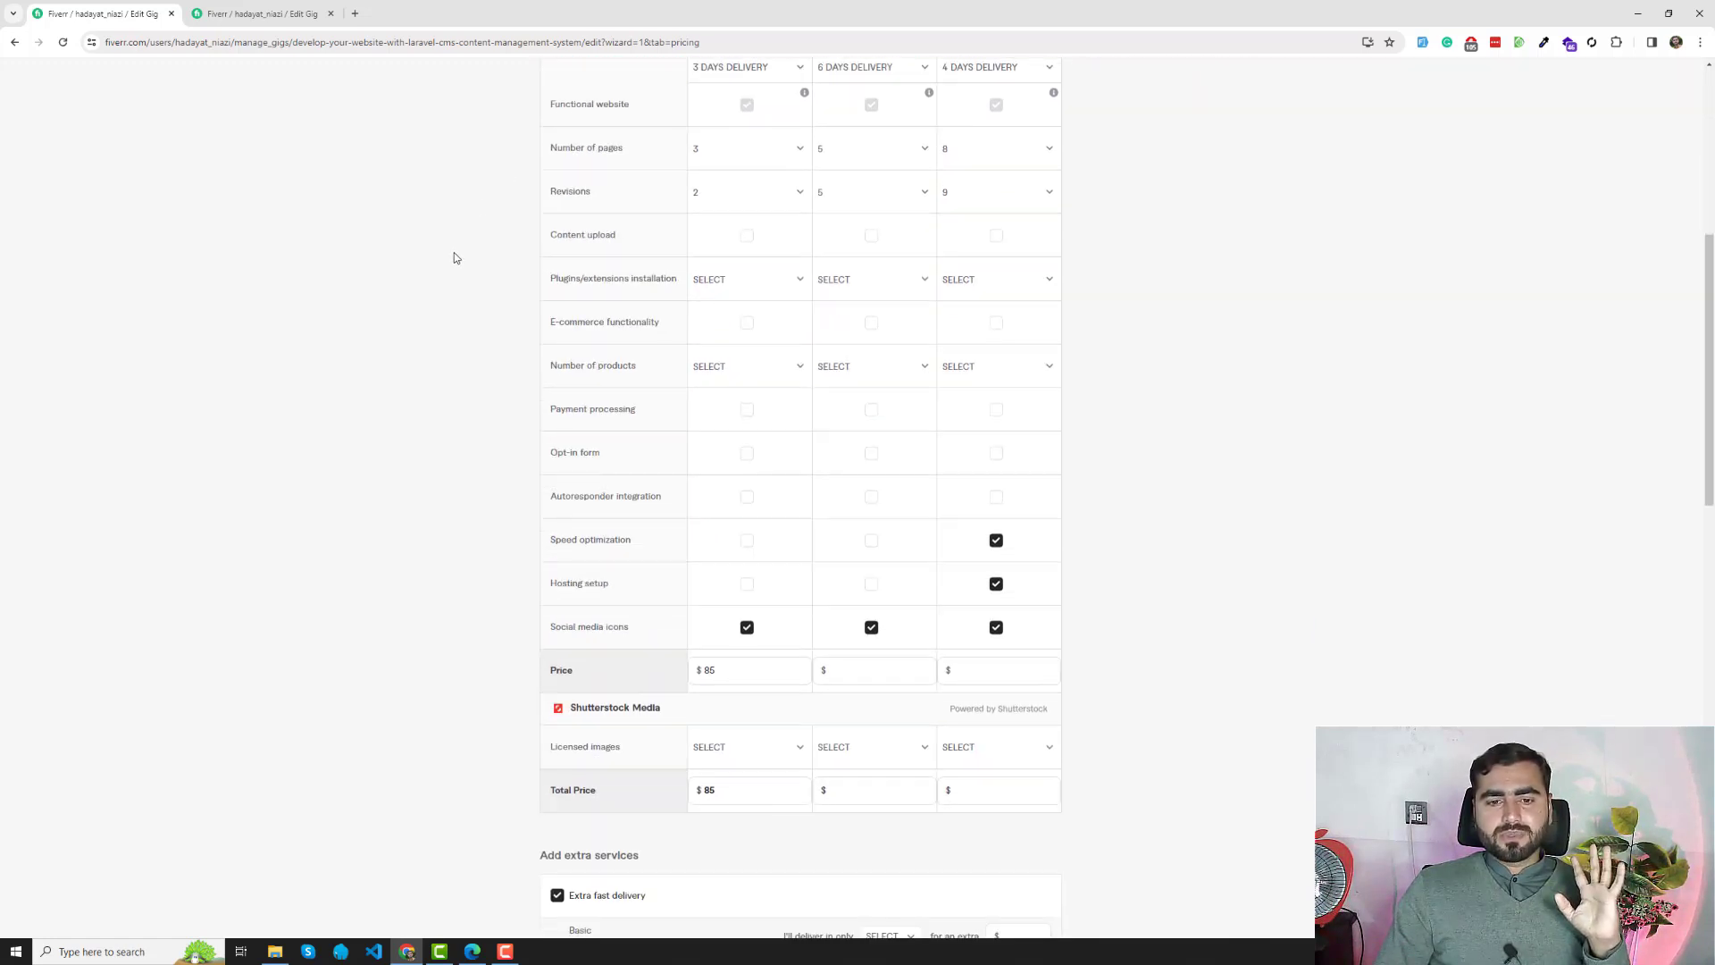
scroll(461, 268, down, 1)
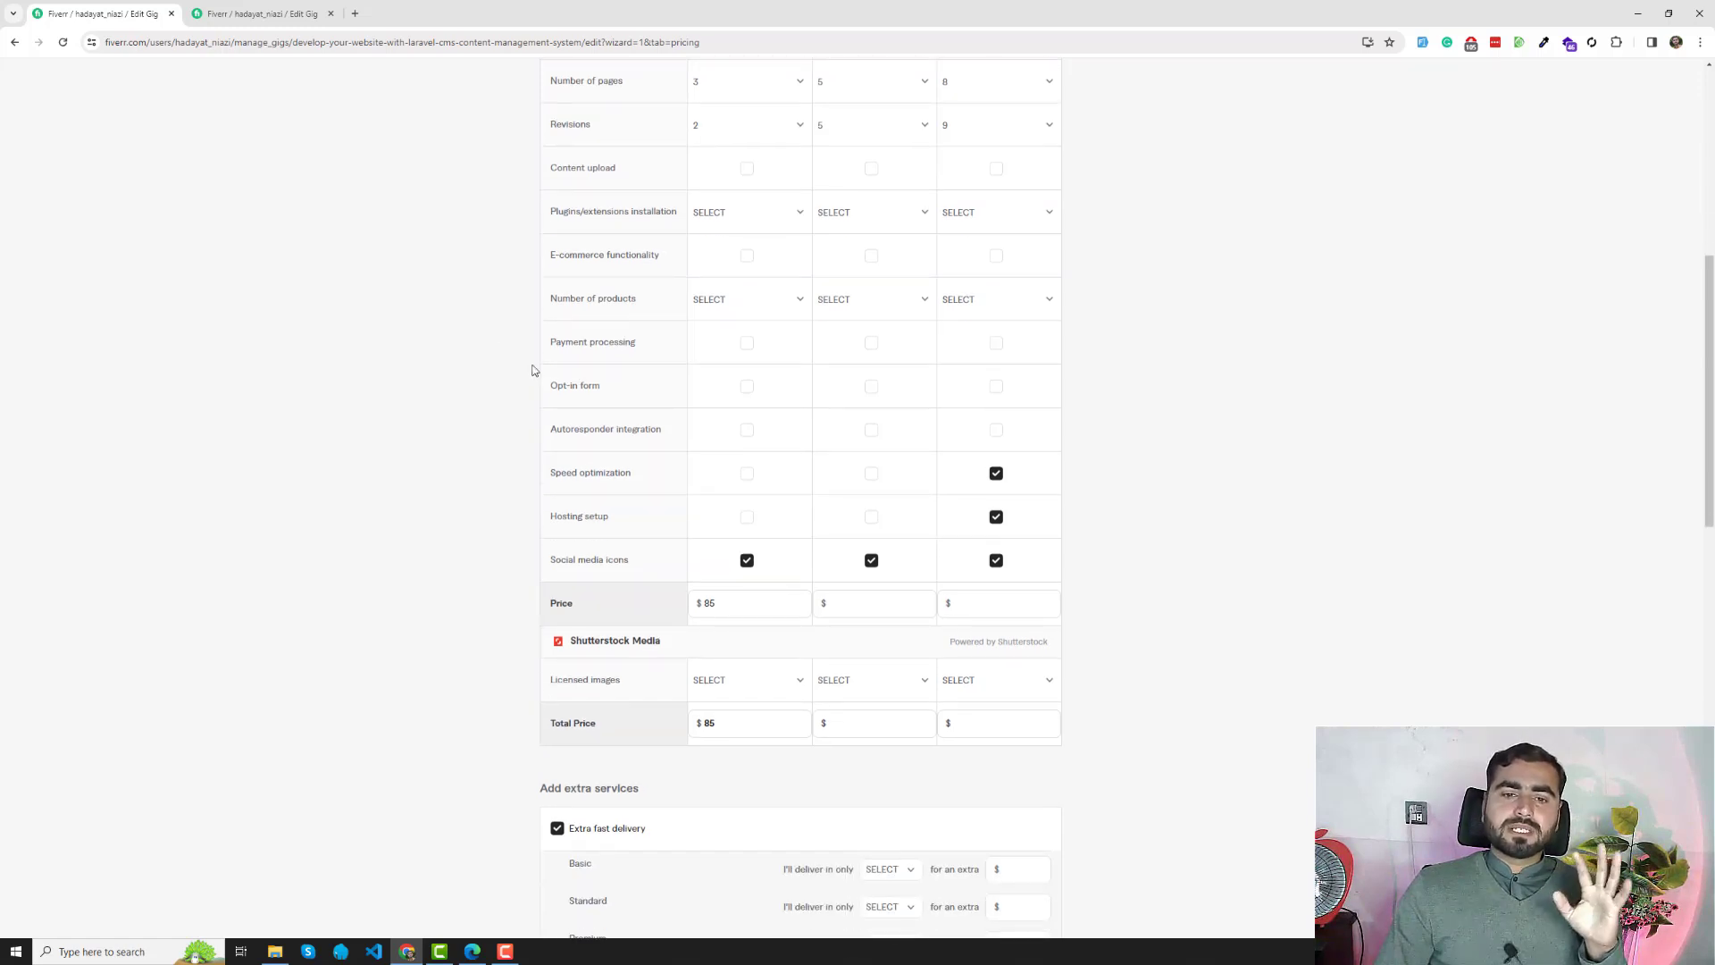
click(807, 613)
click(798, 610)
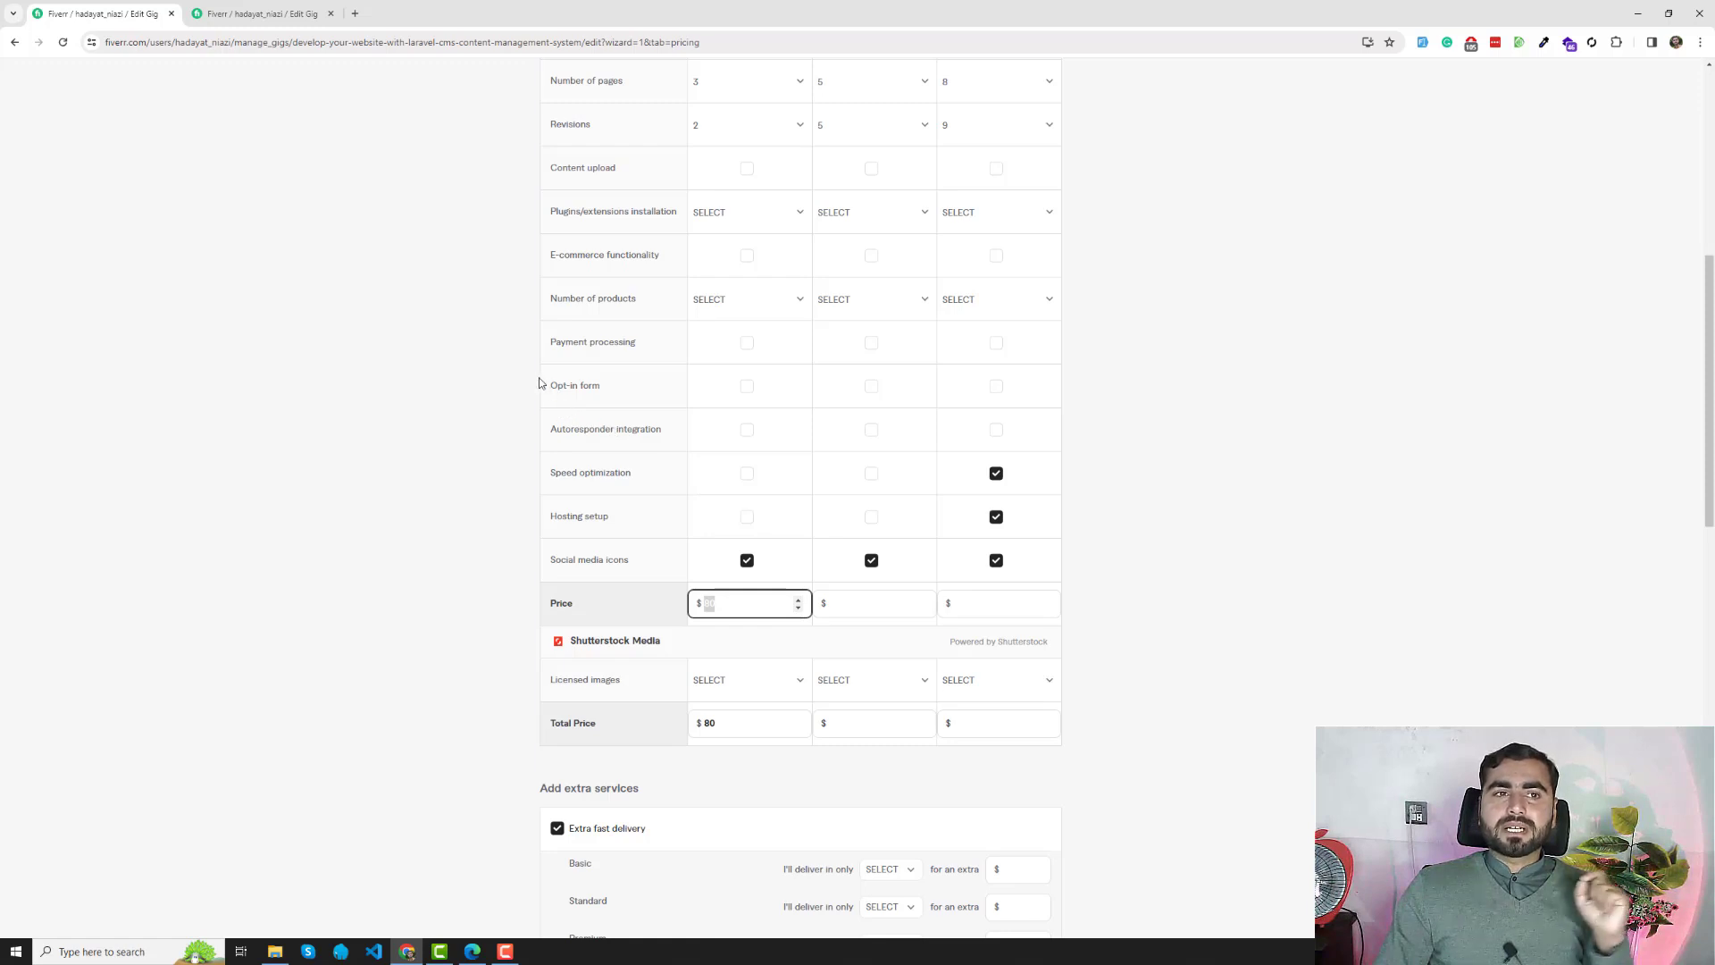
- Review the Scope & Pricing notice and packages table once more, and open the Basic package's price for editing
scroll(482, 363, up, 3)
scroll(482, 363, up, 3)
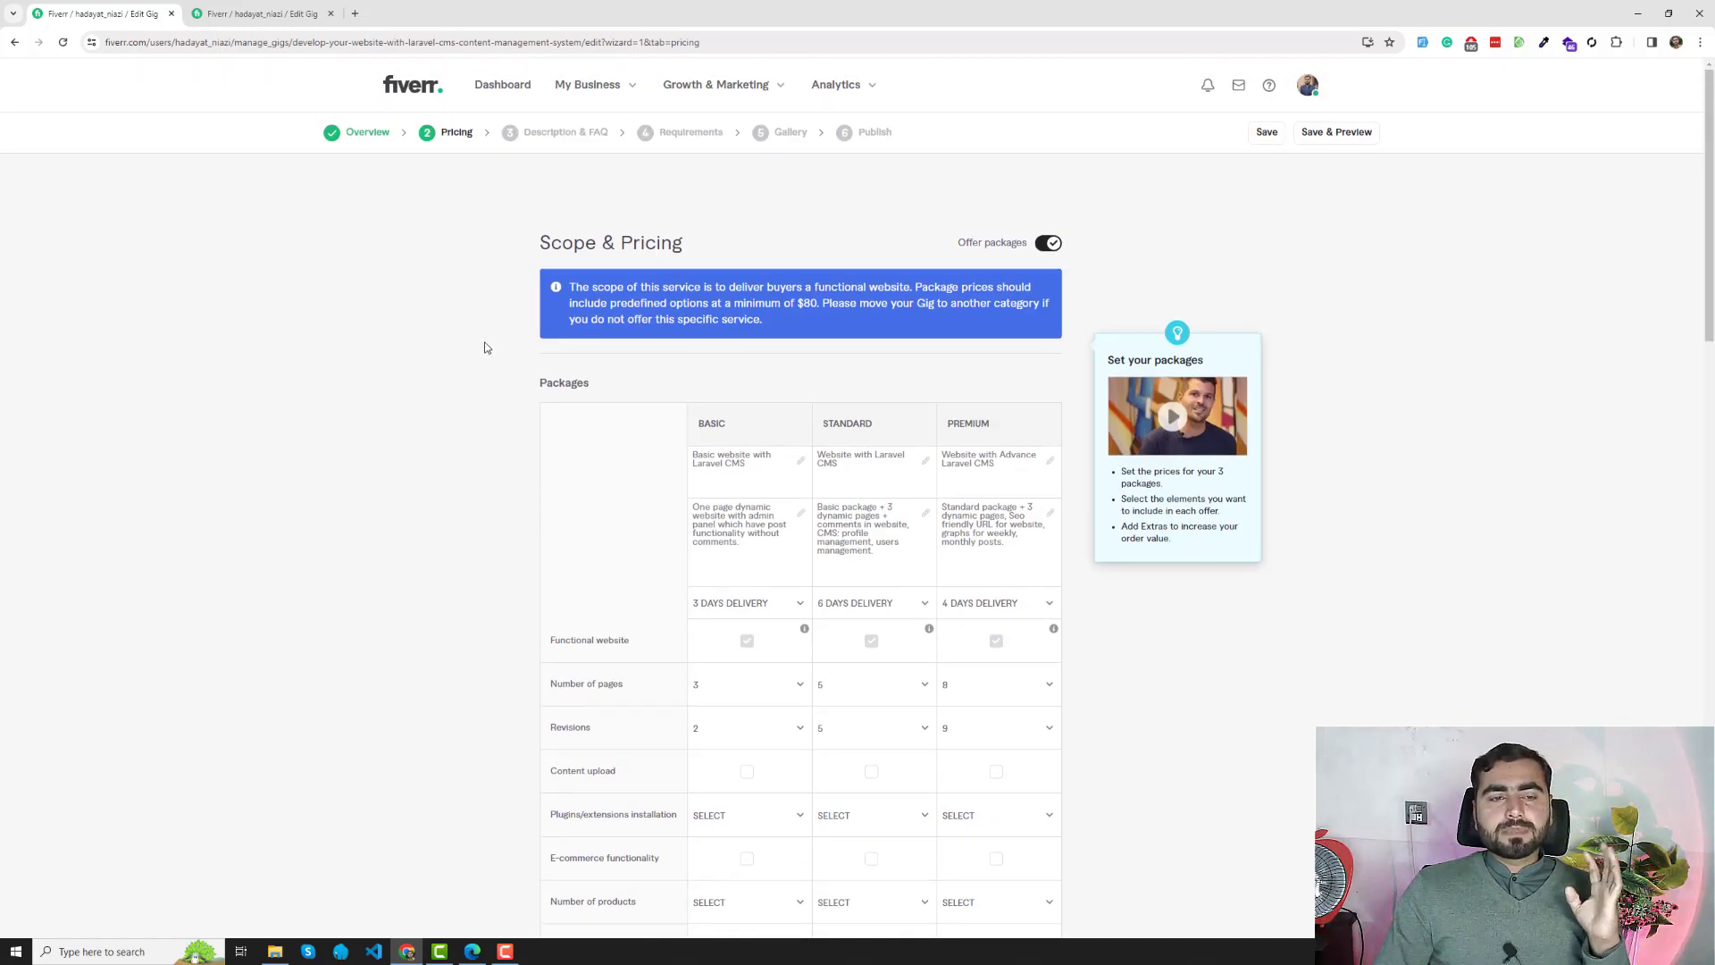
scroll(498, 350, down, 2)
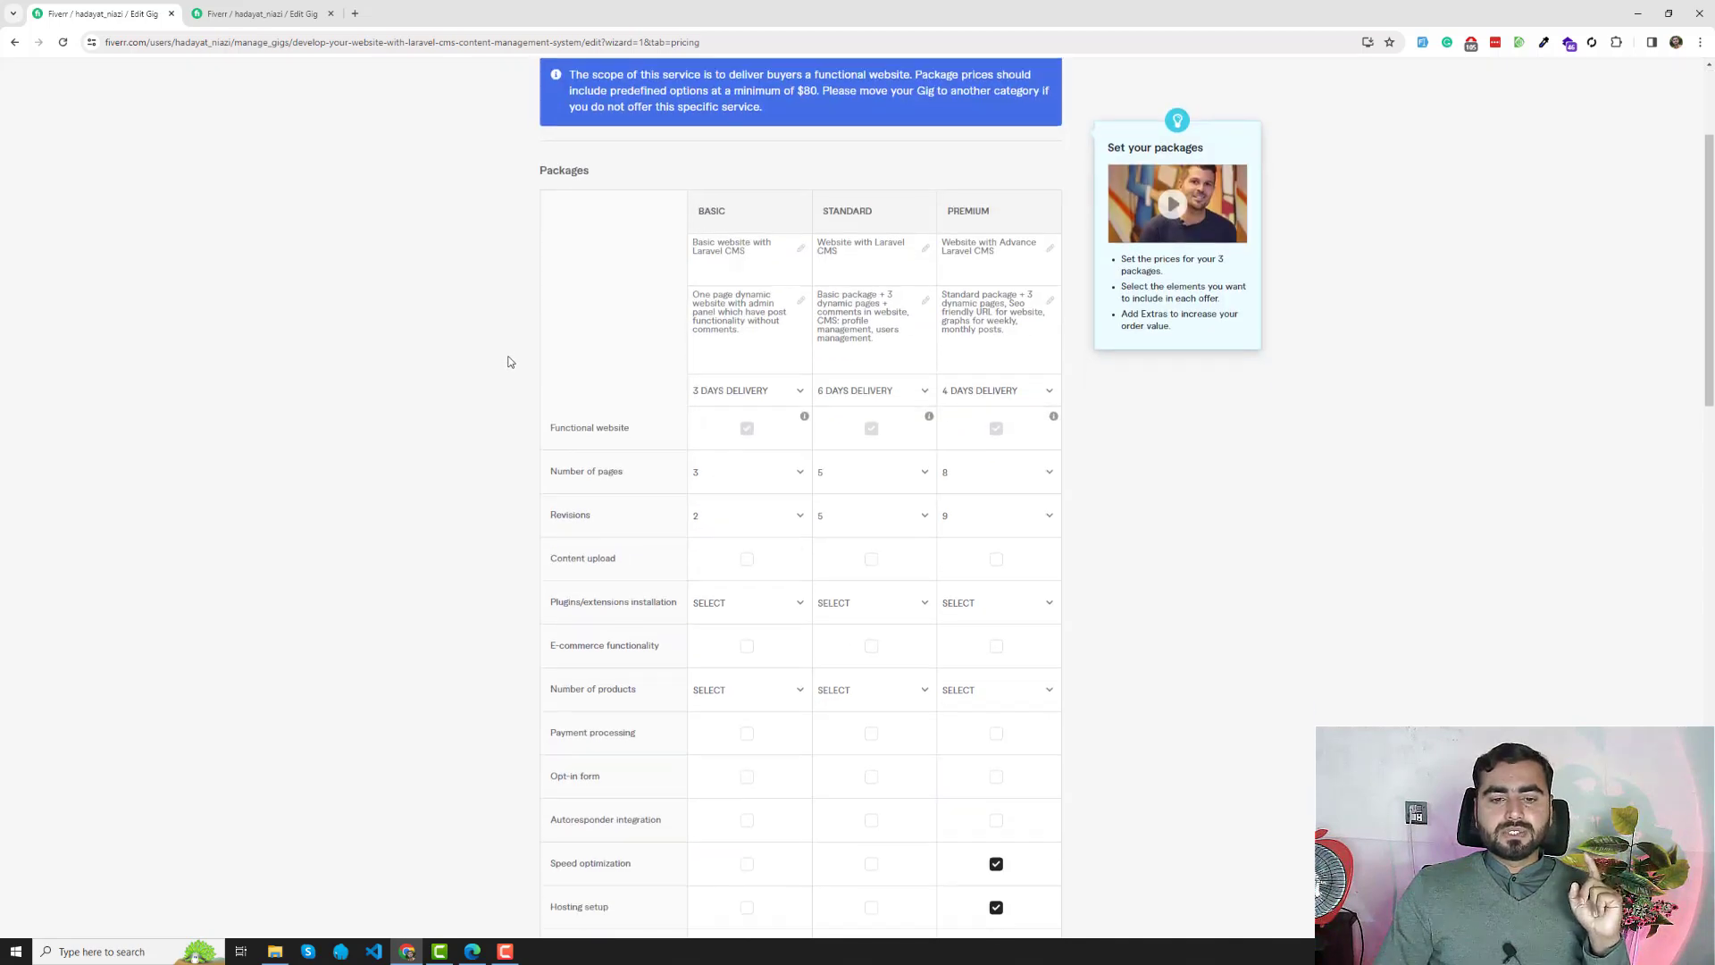
scroll(507, 359, down, 4)
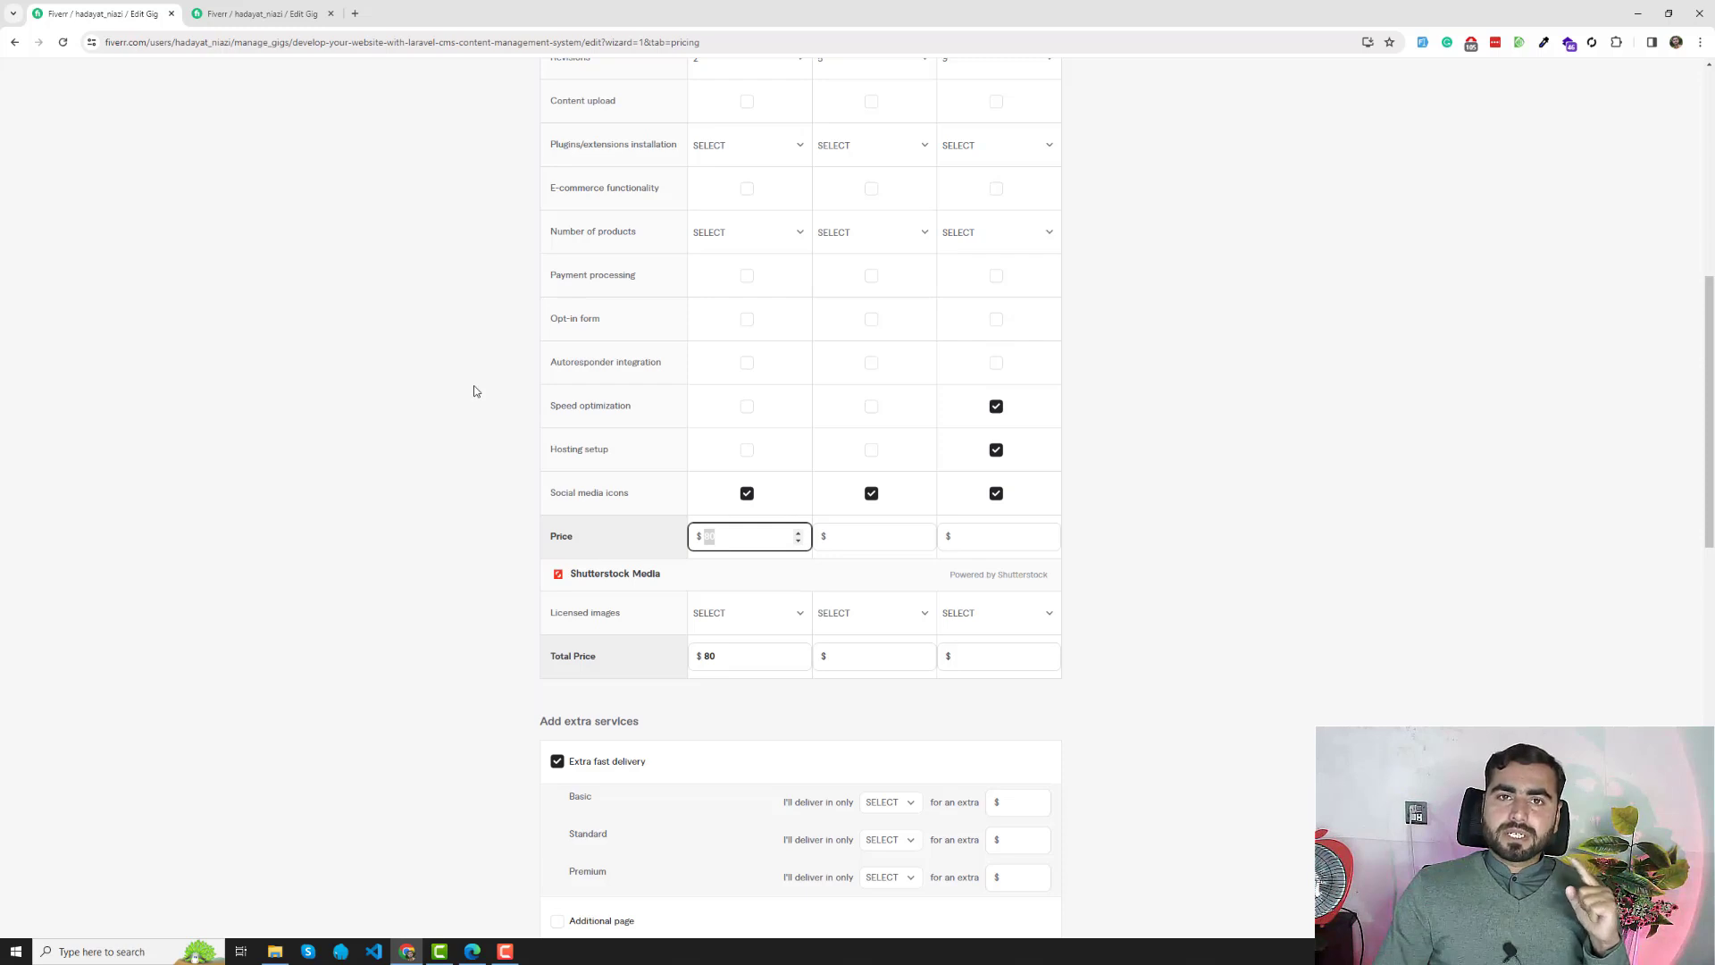
click(753, 540)
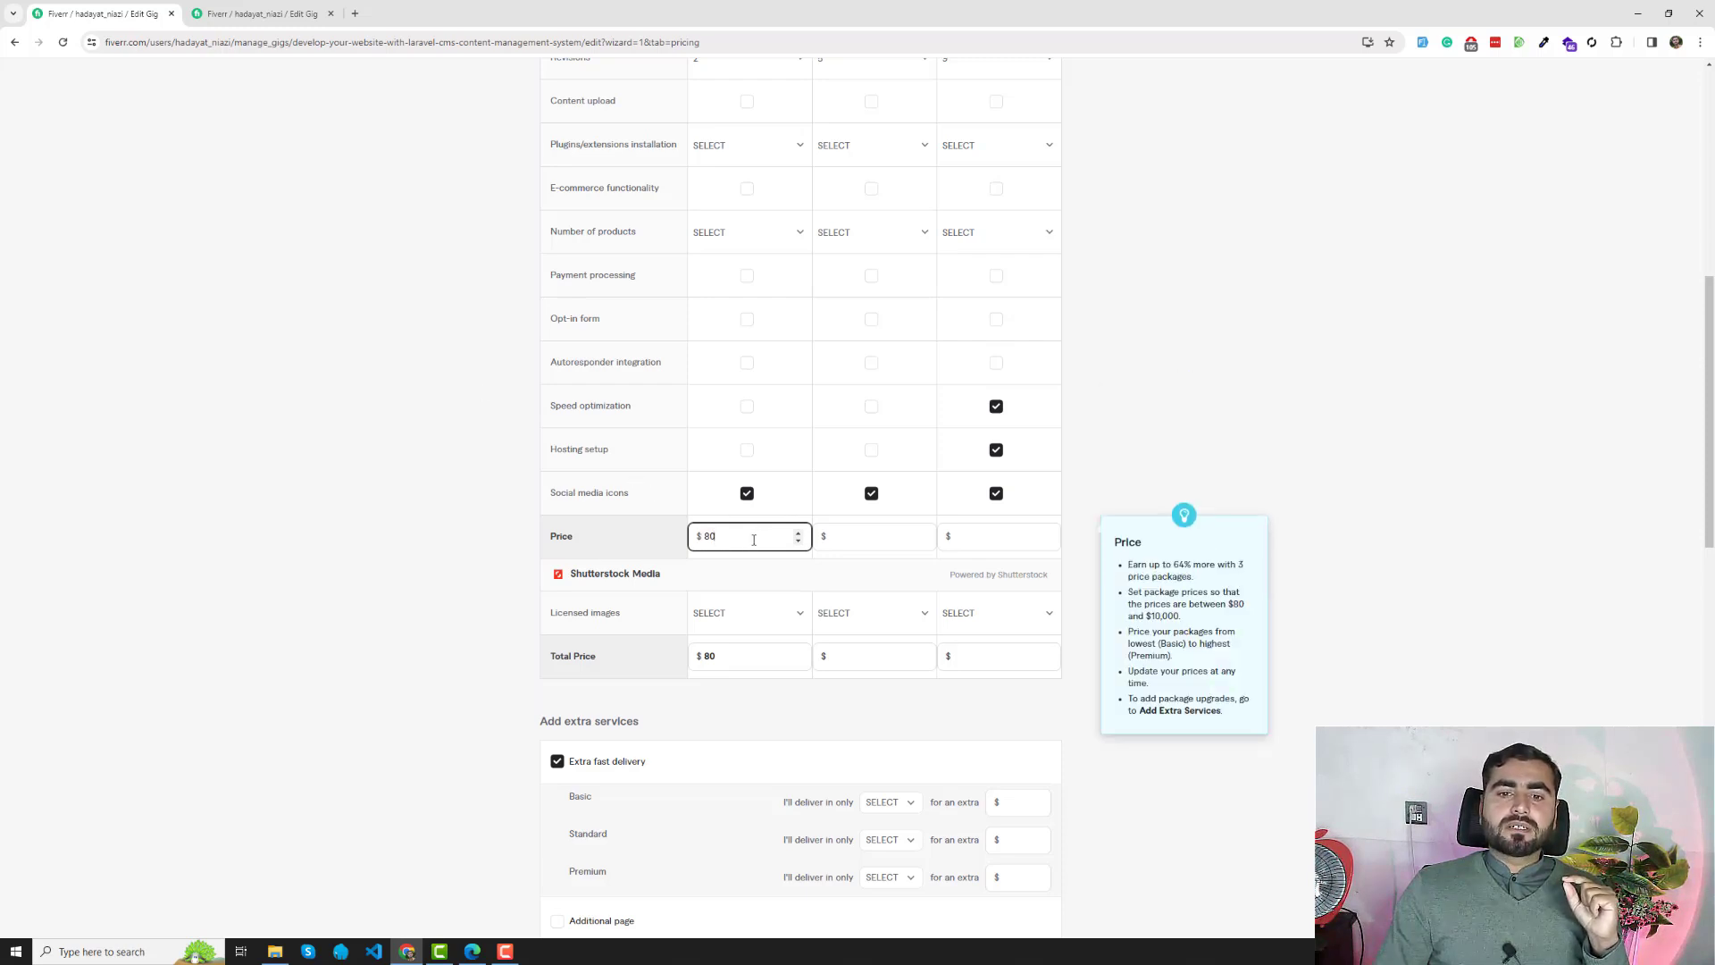
click(800, 542)
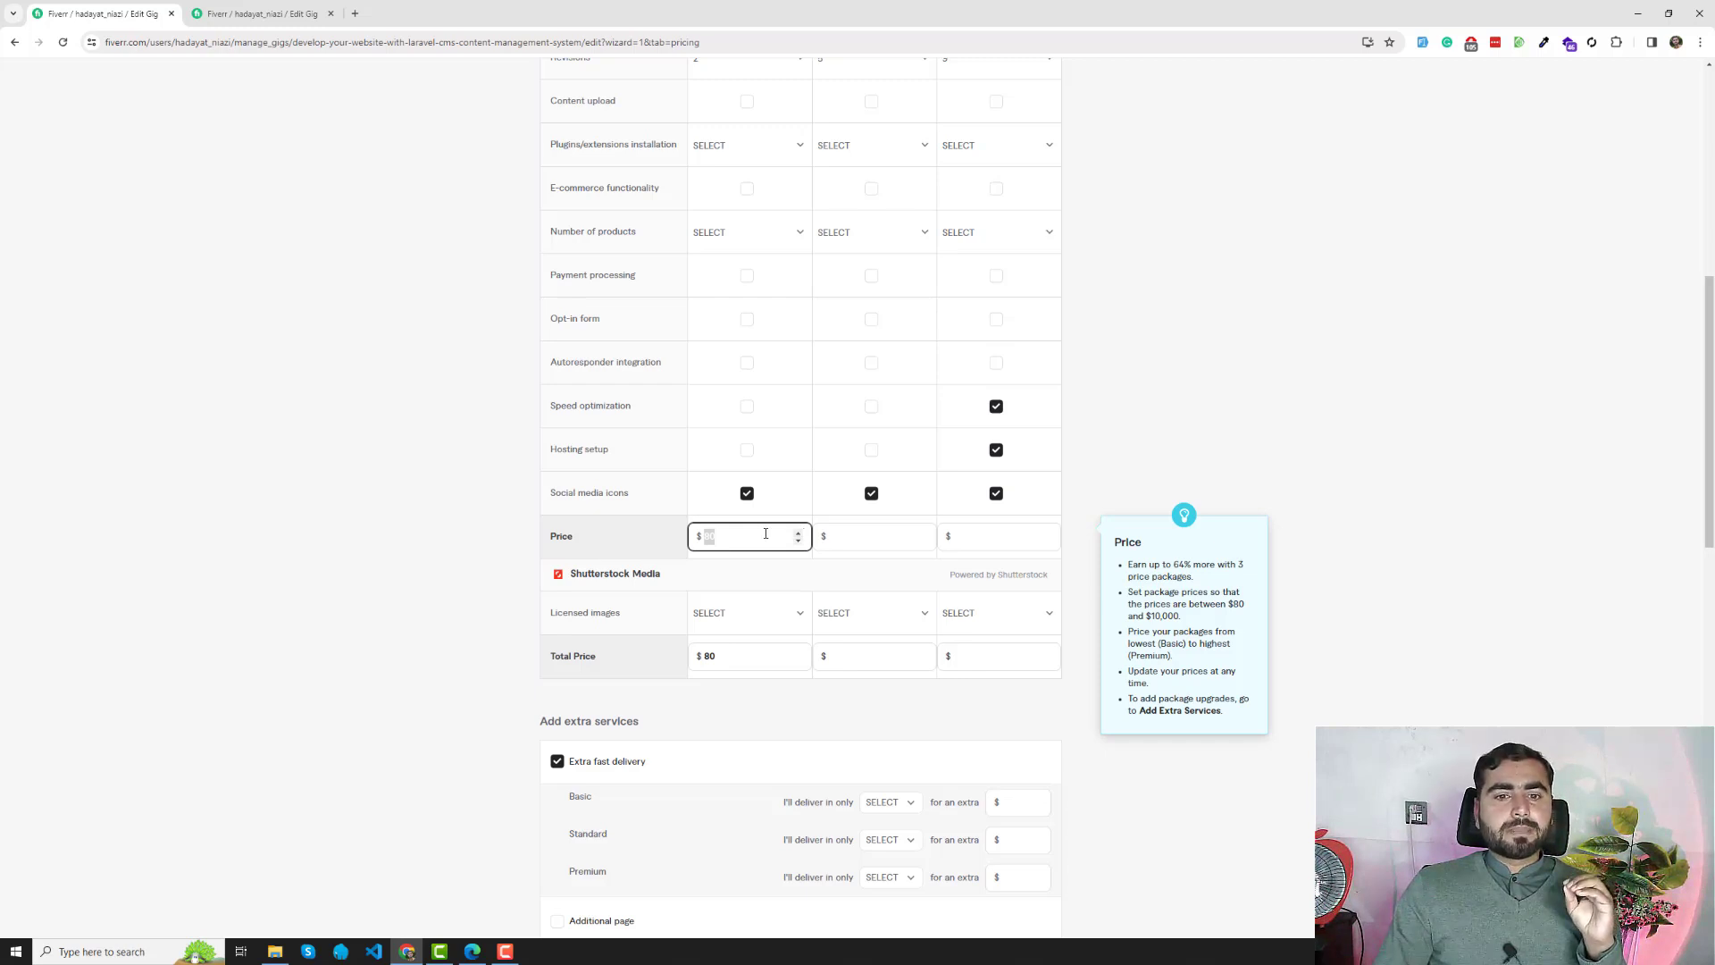
click(473, 489)
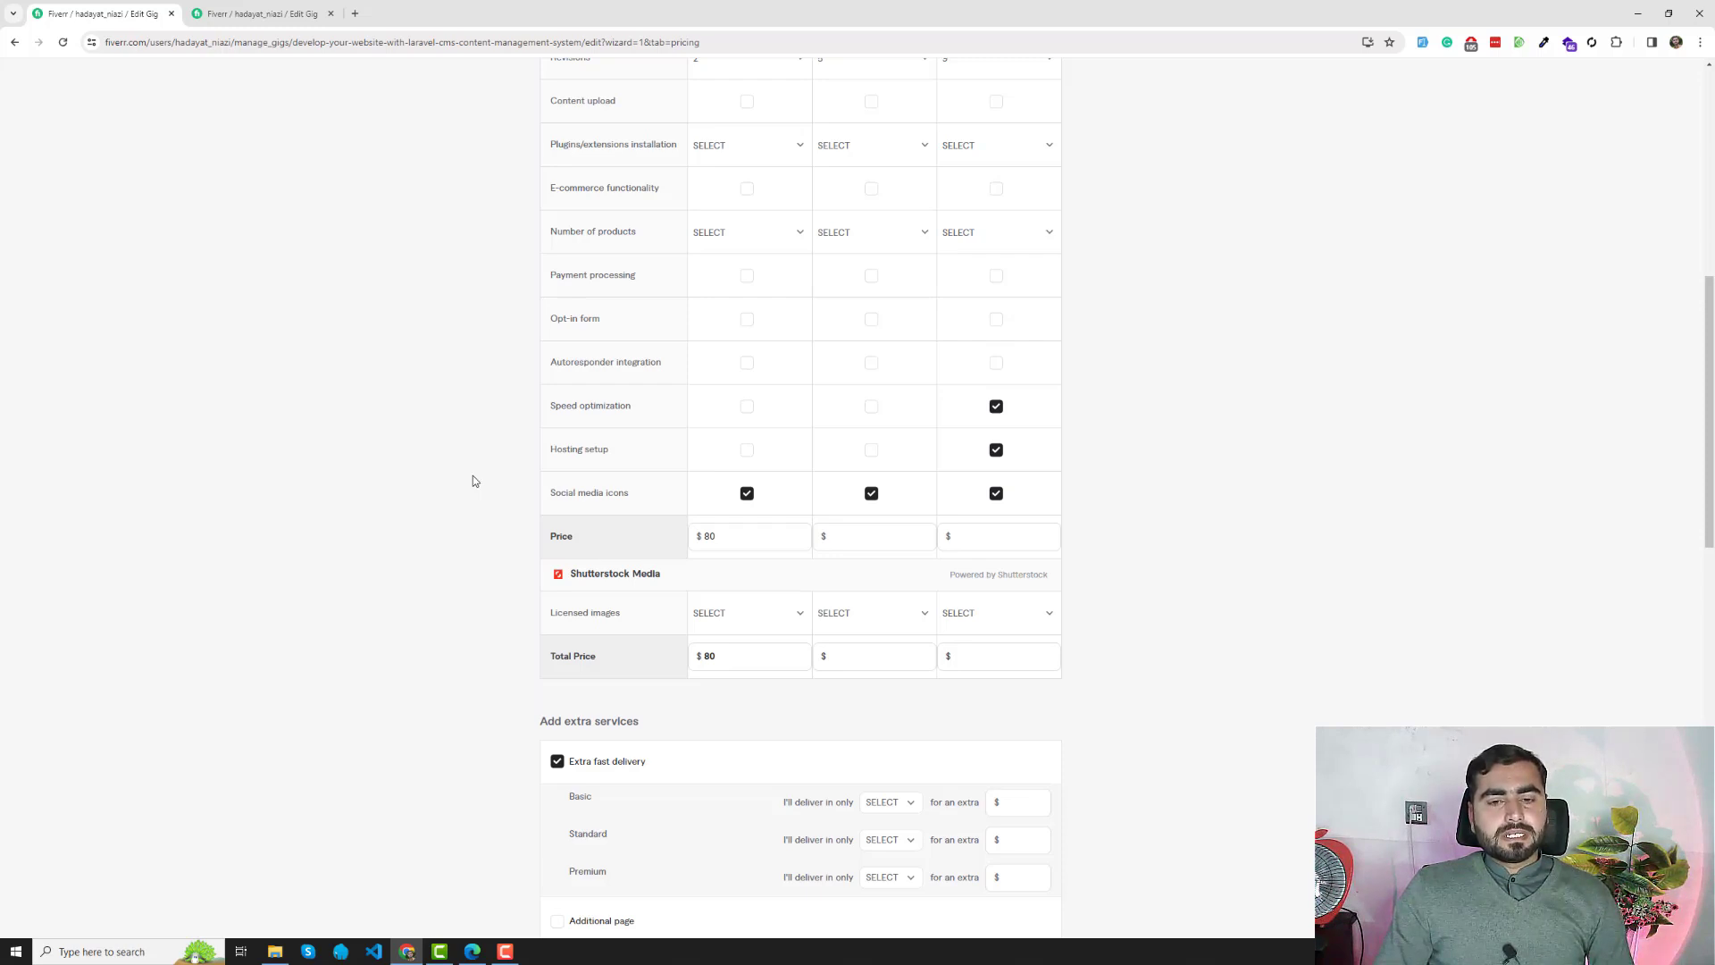
mouse_move(705, 603)
click(845, 539)
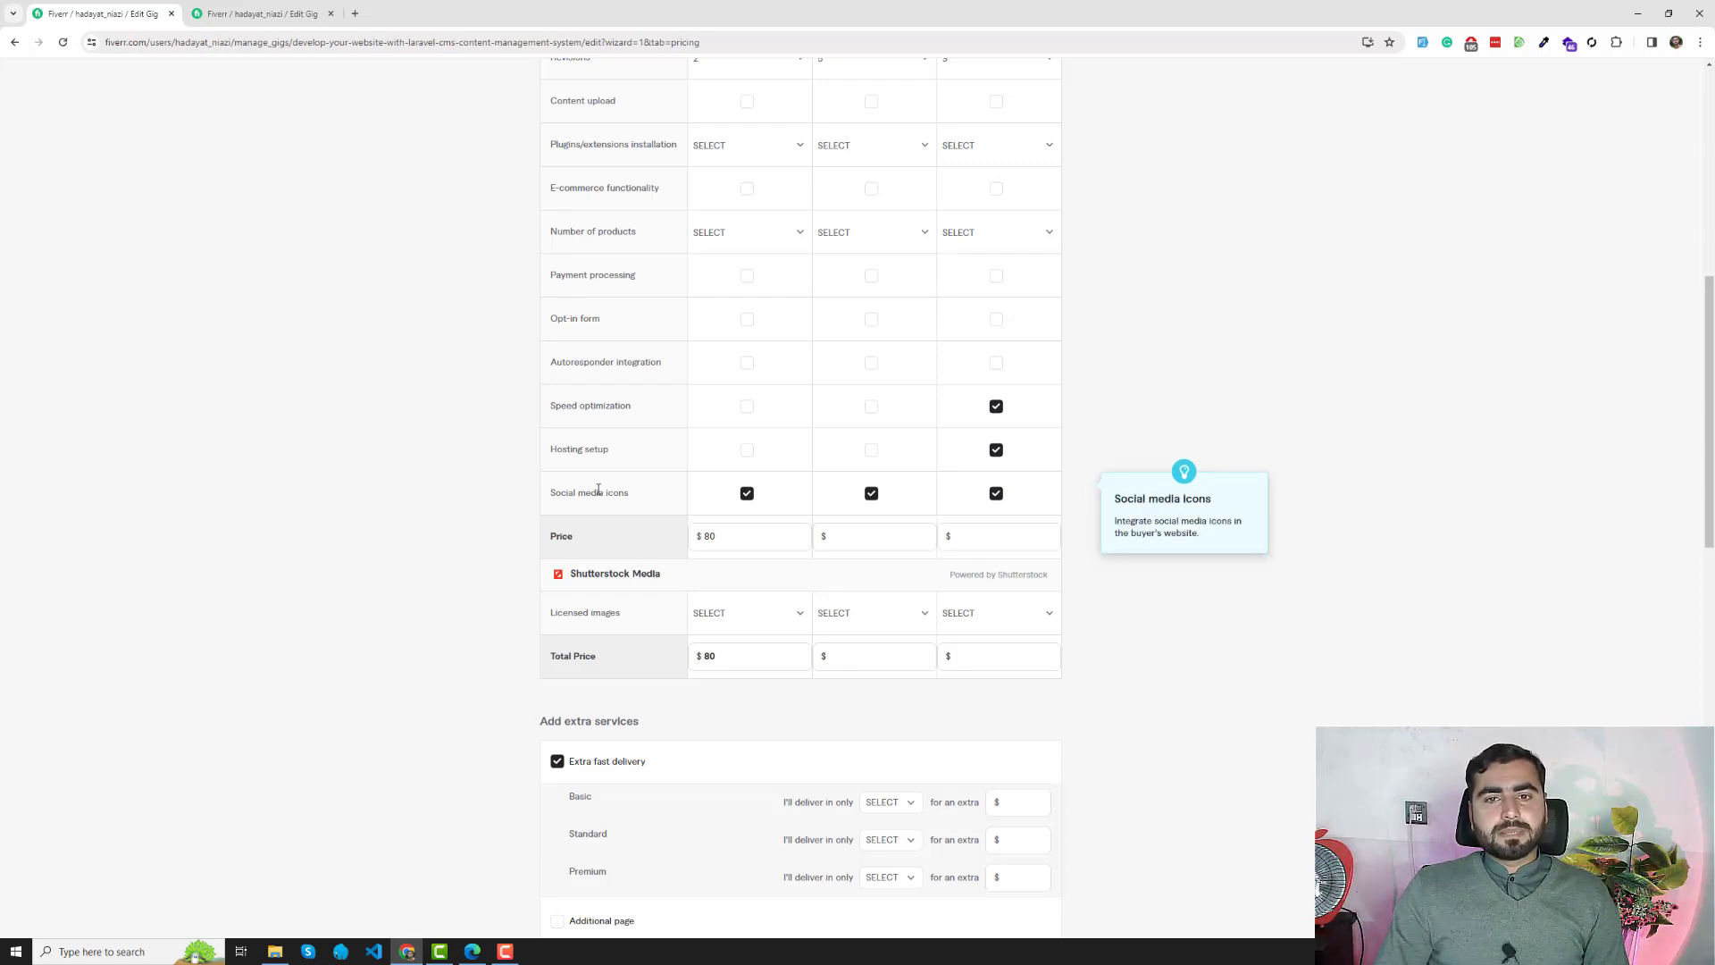
- Compare the Basic and Standard package descriptions and their included features in the packages table
scroll(589, 490, up, 5)
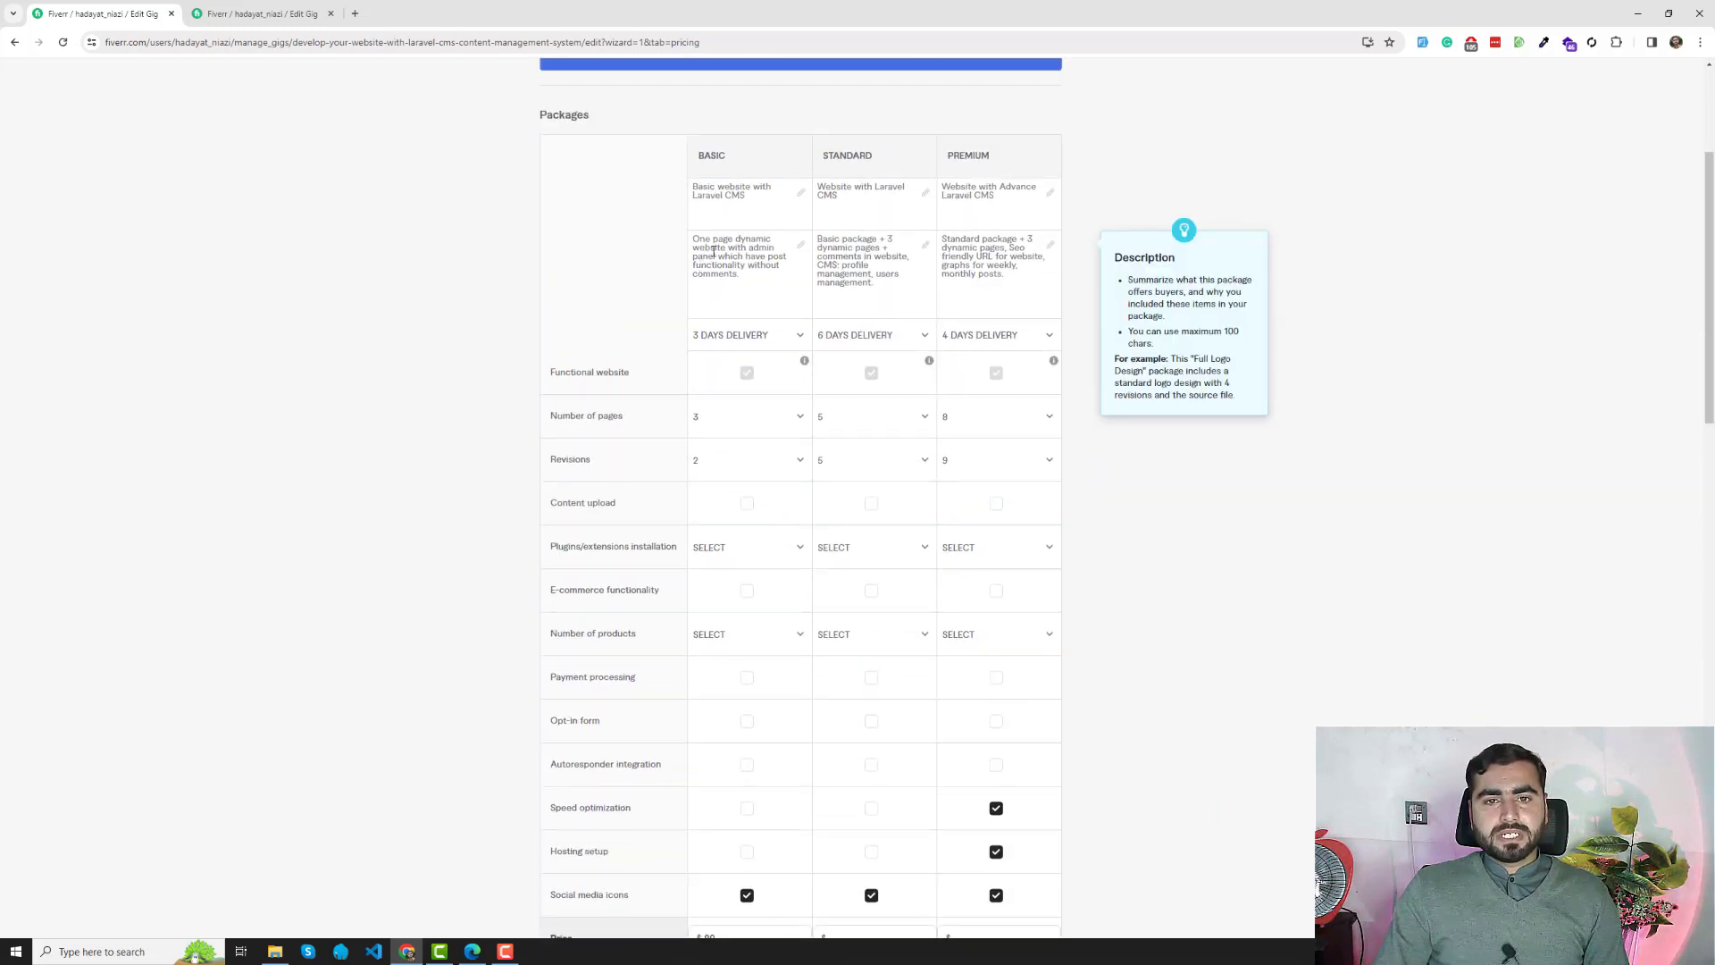
drag(713, 238, 739, 239)
drag(887, 247, 892, 254)
click(838, 233)
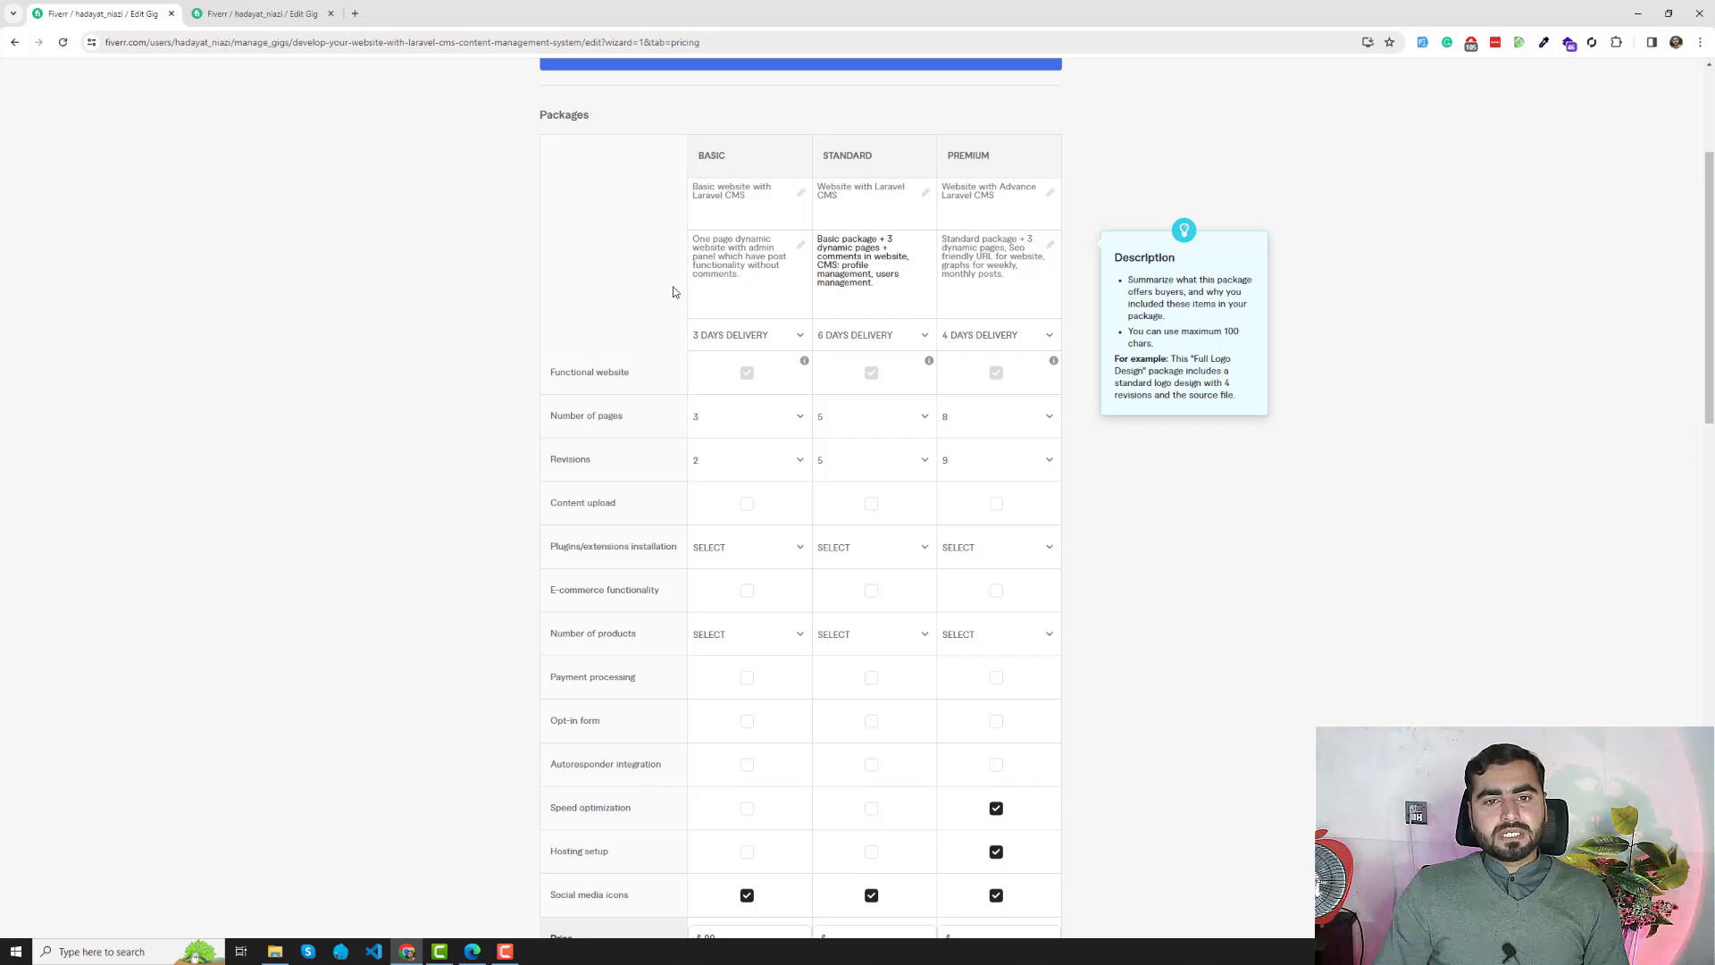
scroll(442, 348, down, 2)
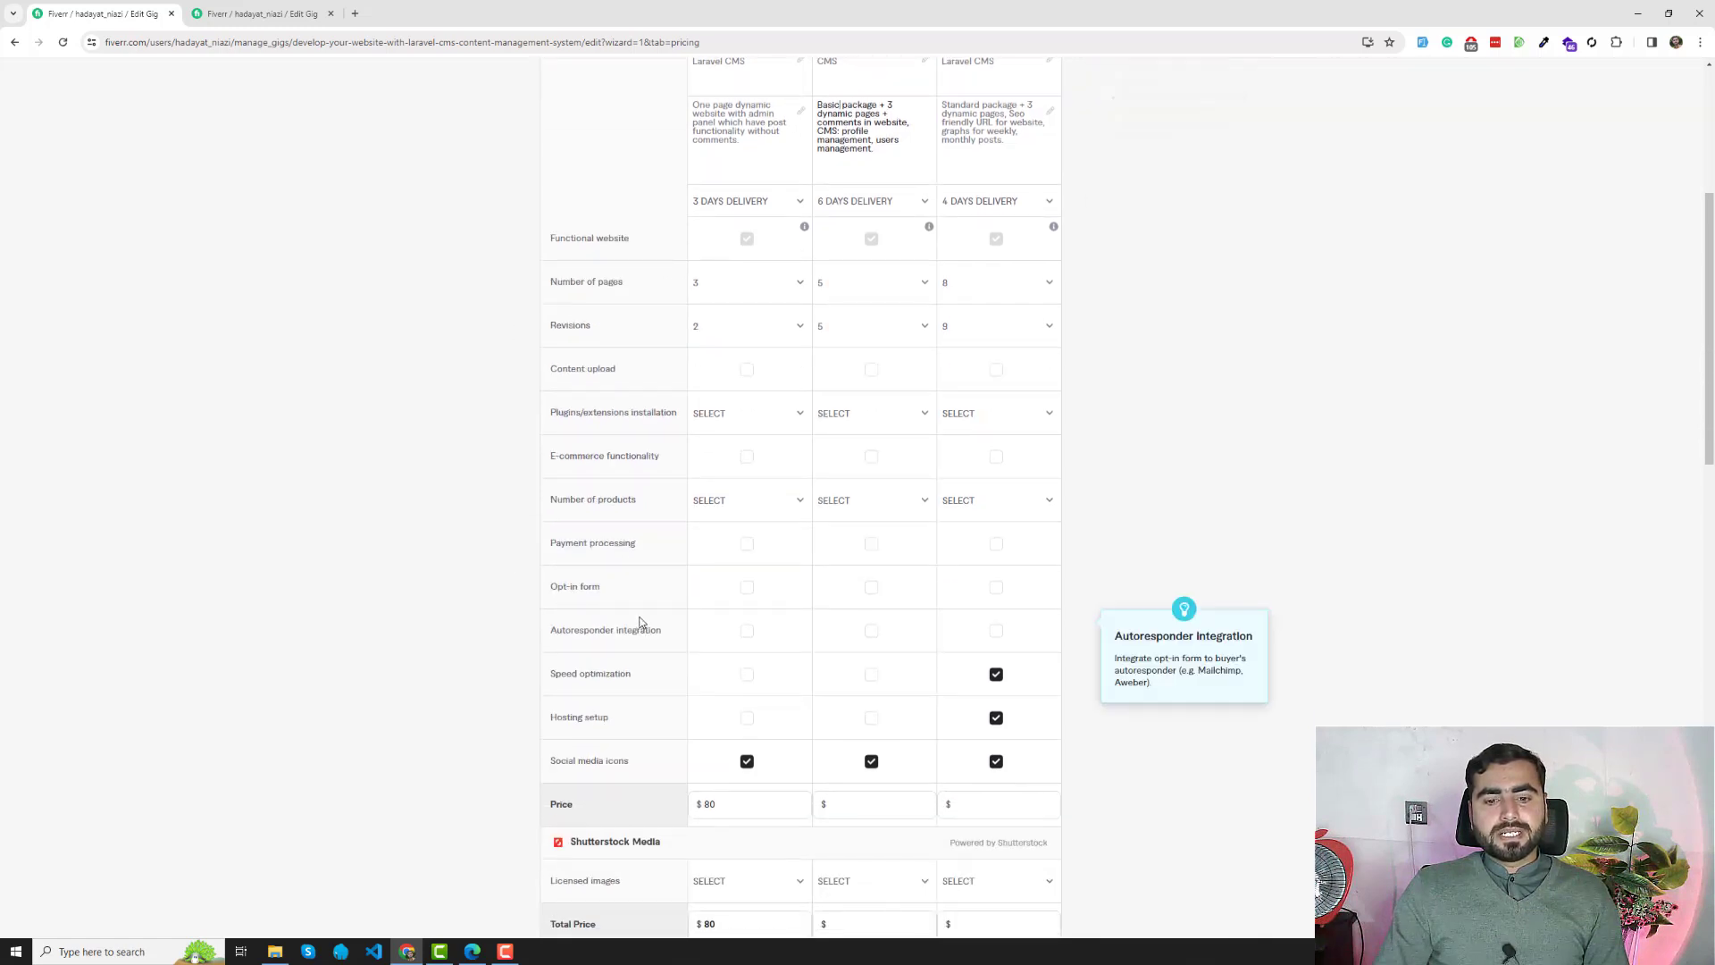
scroll(639, 622, down, 2)
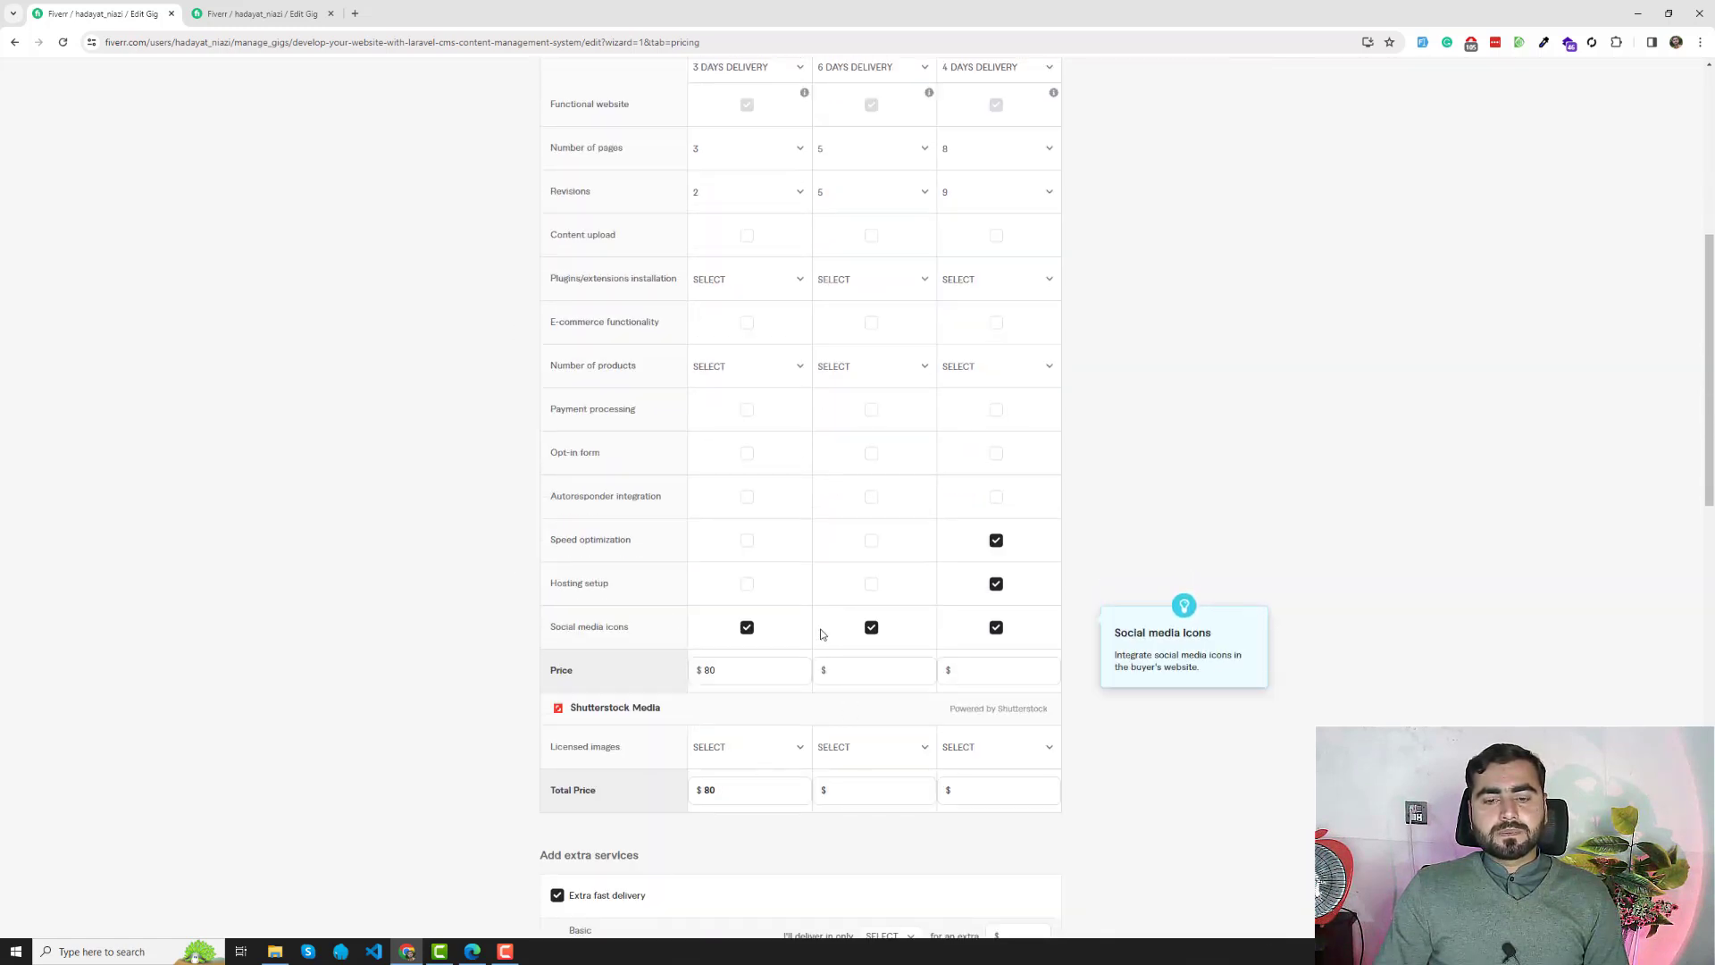
scroll(823, 633, up, 3)
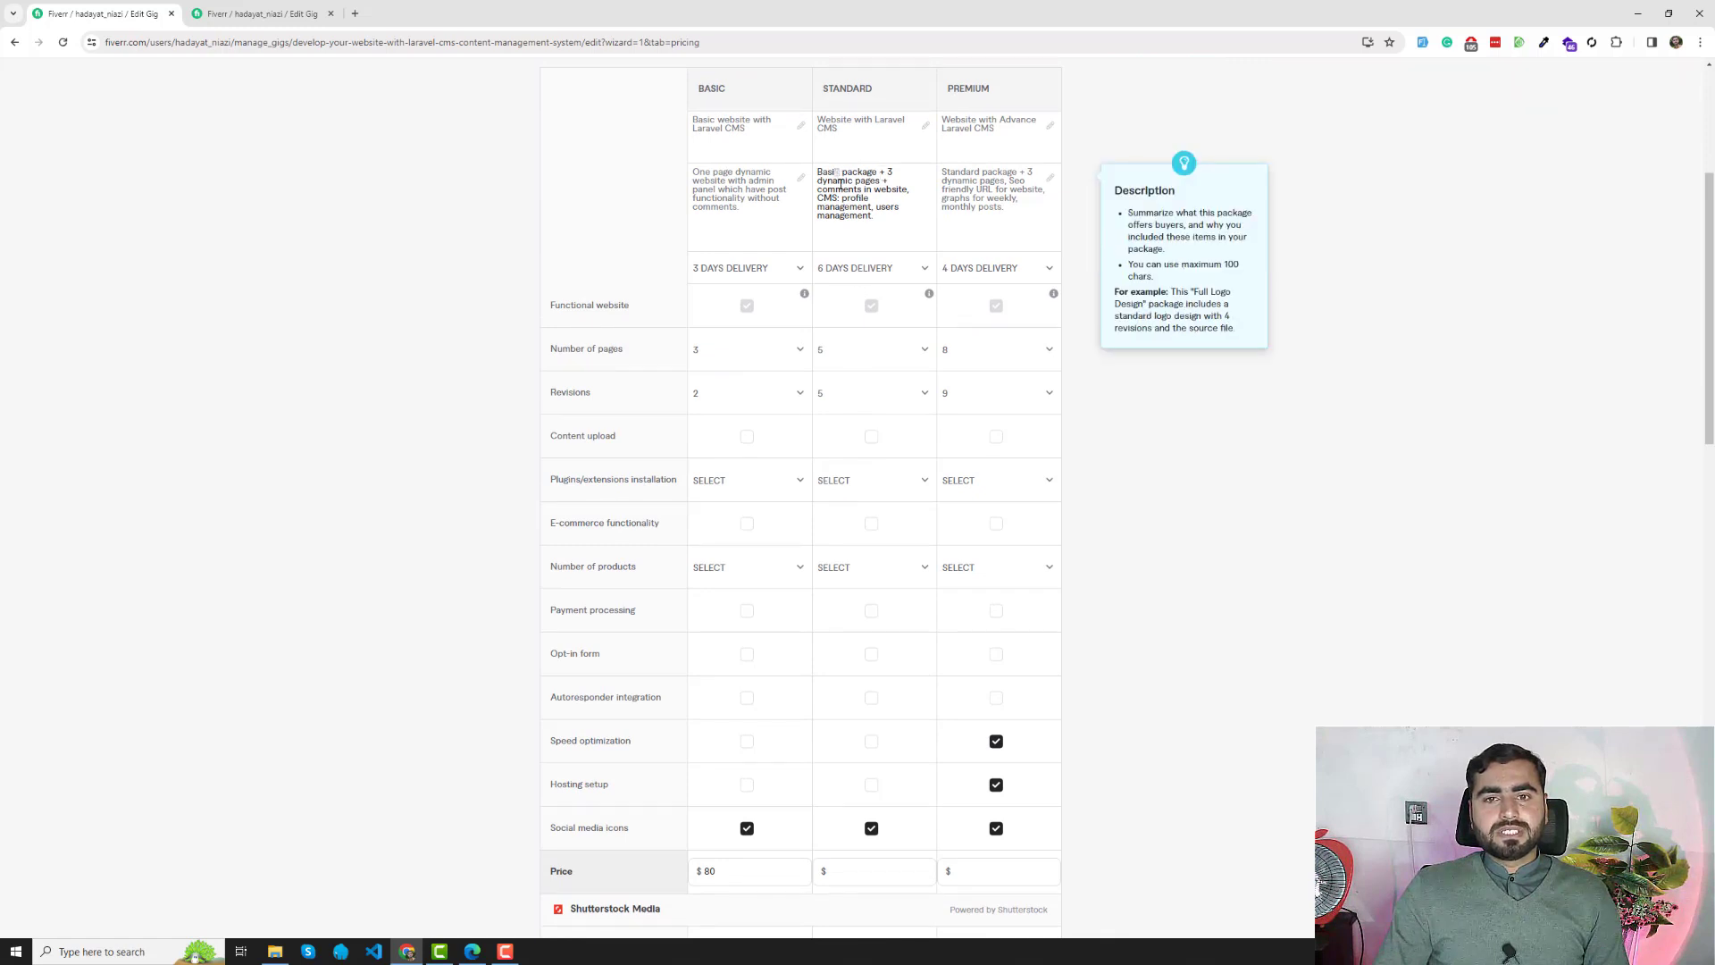
drag(840, 175, 853, 215)
click(880, 213)
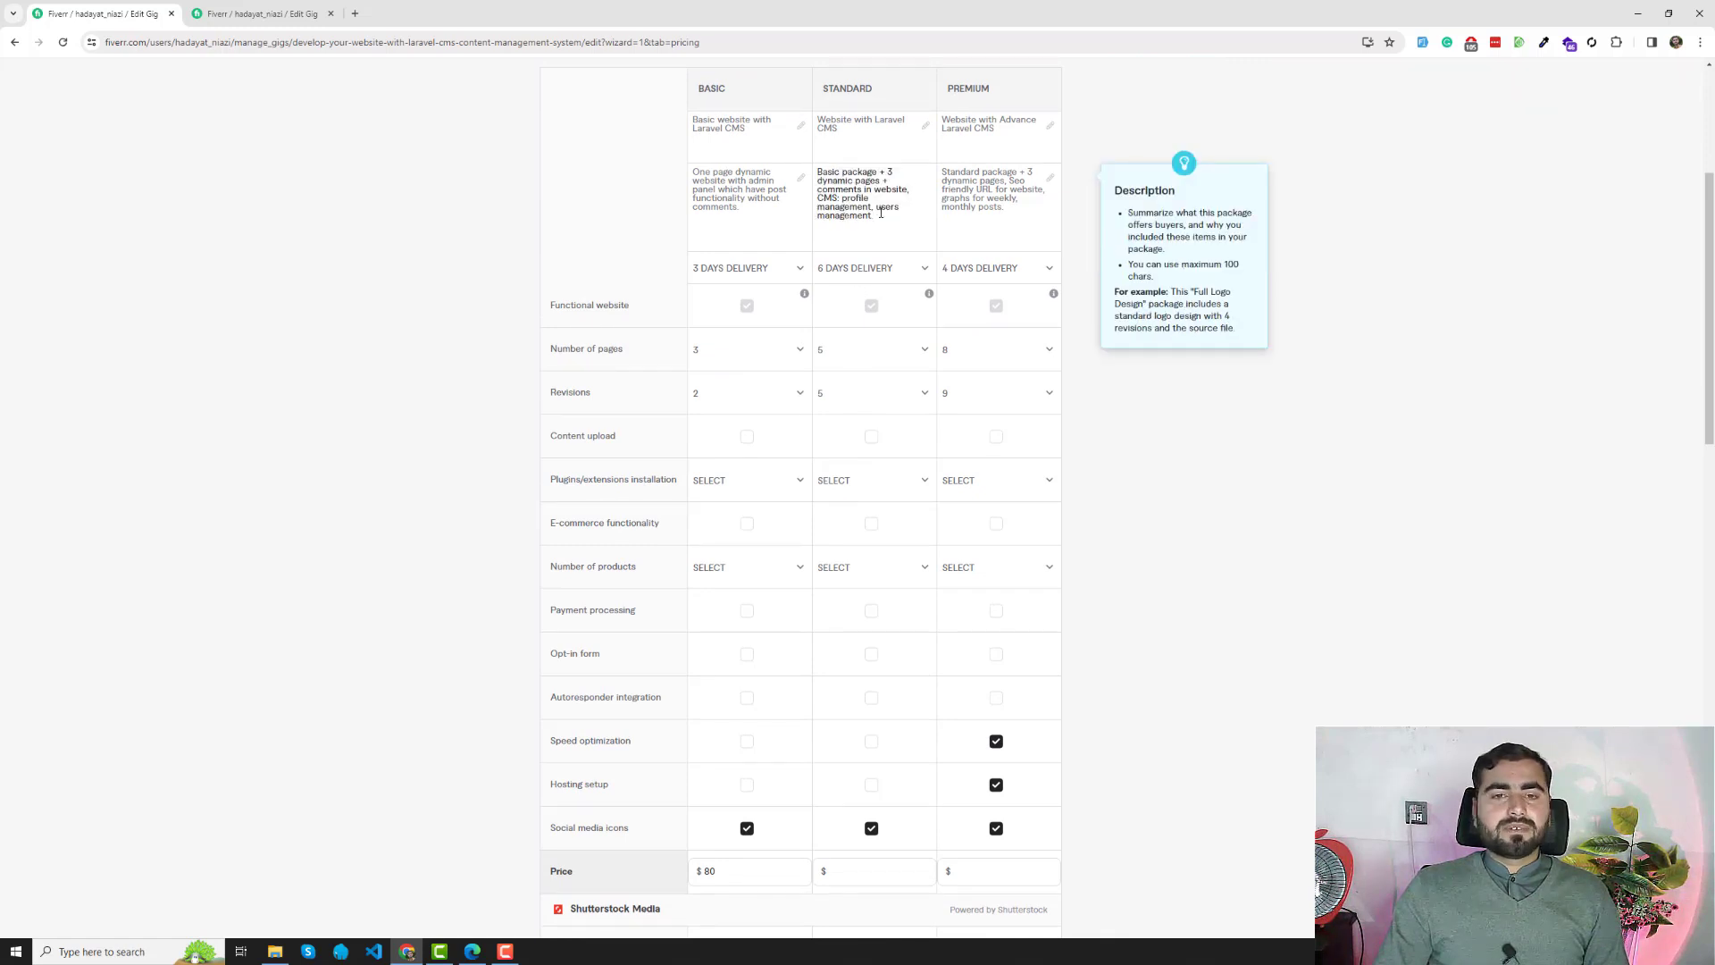
- Open Calculator and multiply 90 by 3 to estimate the Standard package's price
click(4, 957)
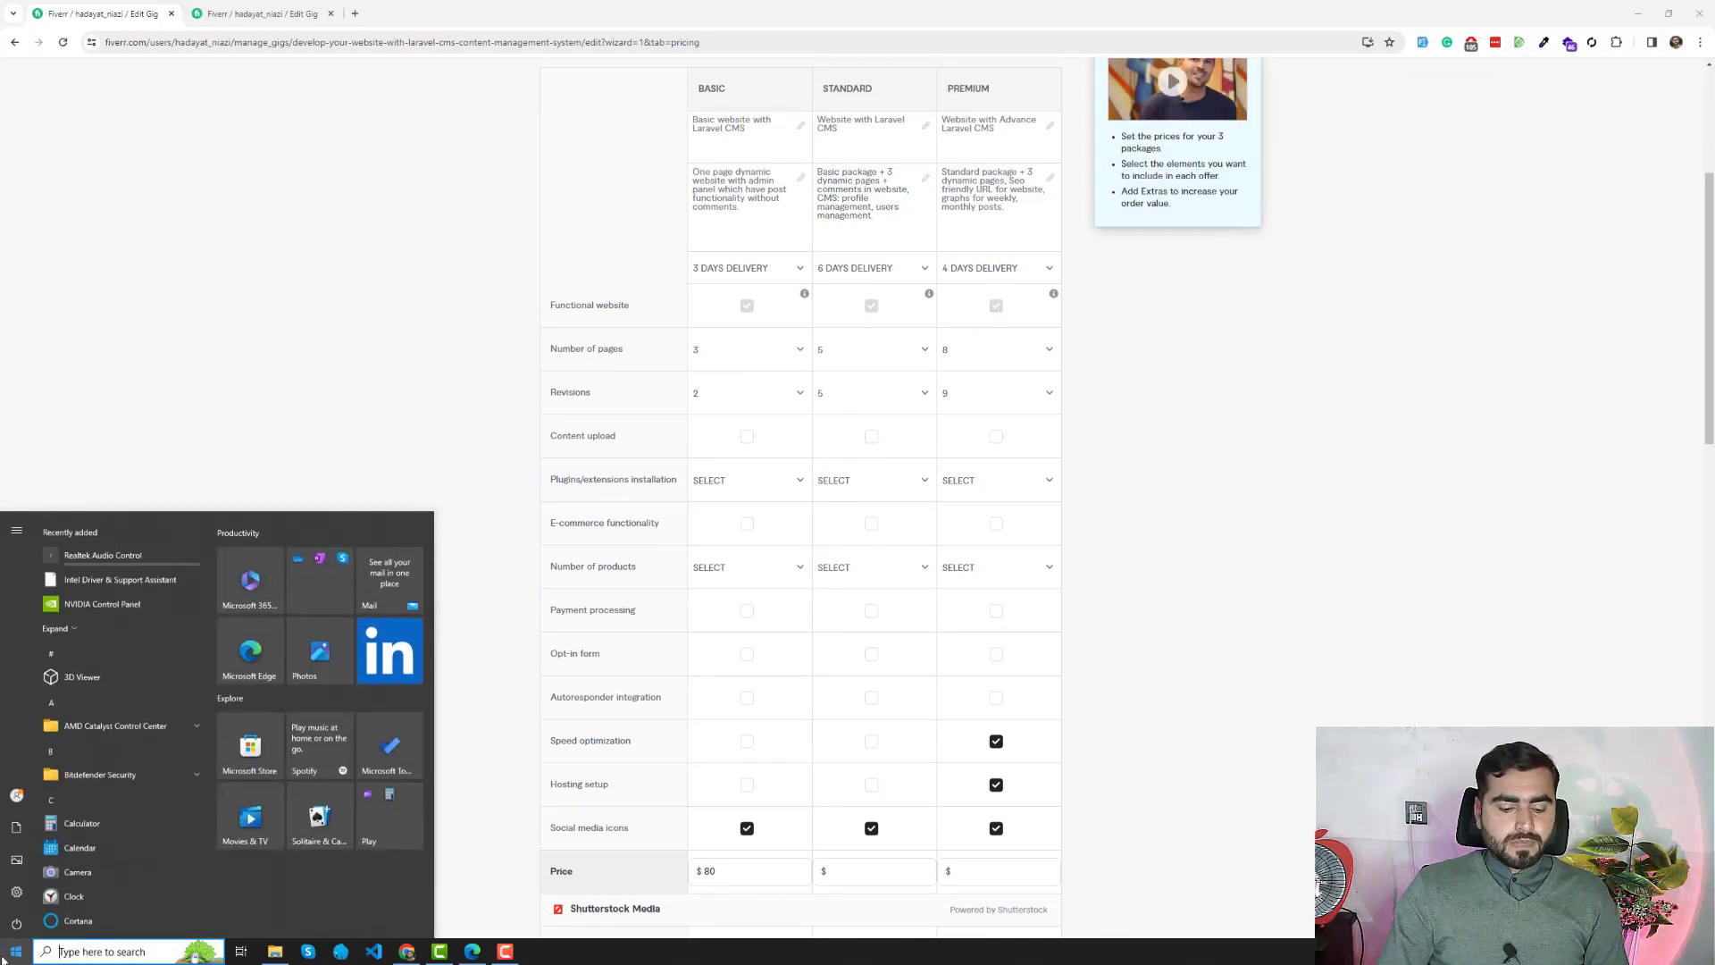
text(cal)
key(Return)
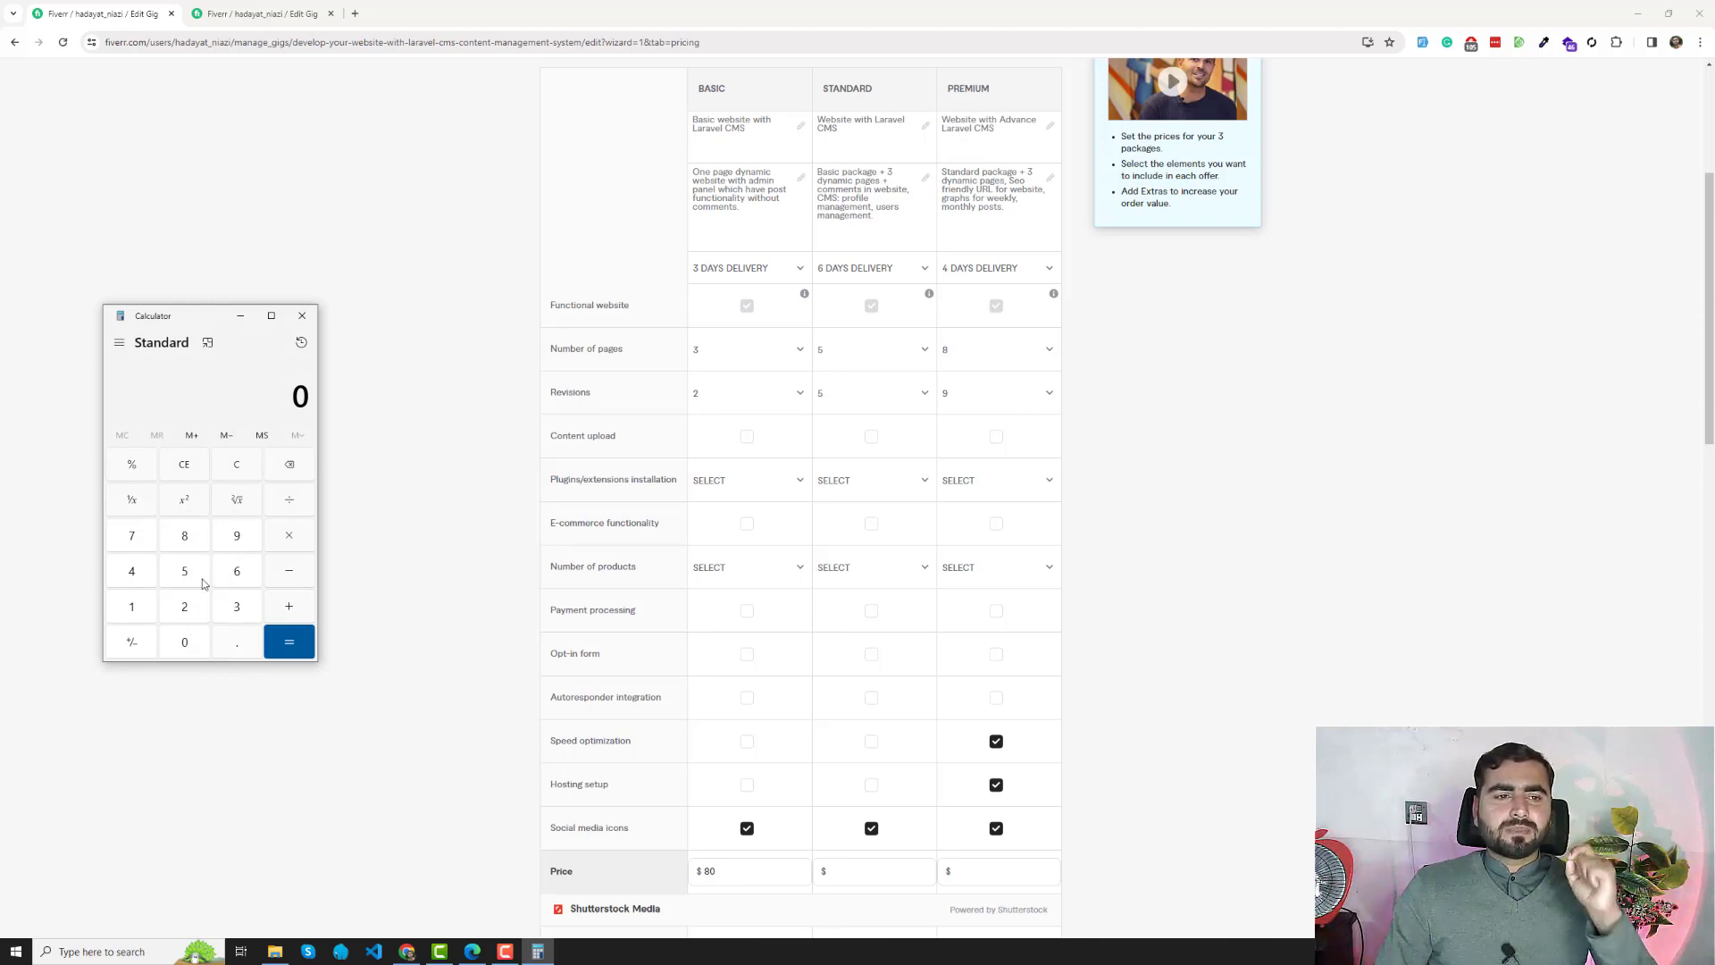
drag(190, 320, 337, 275)
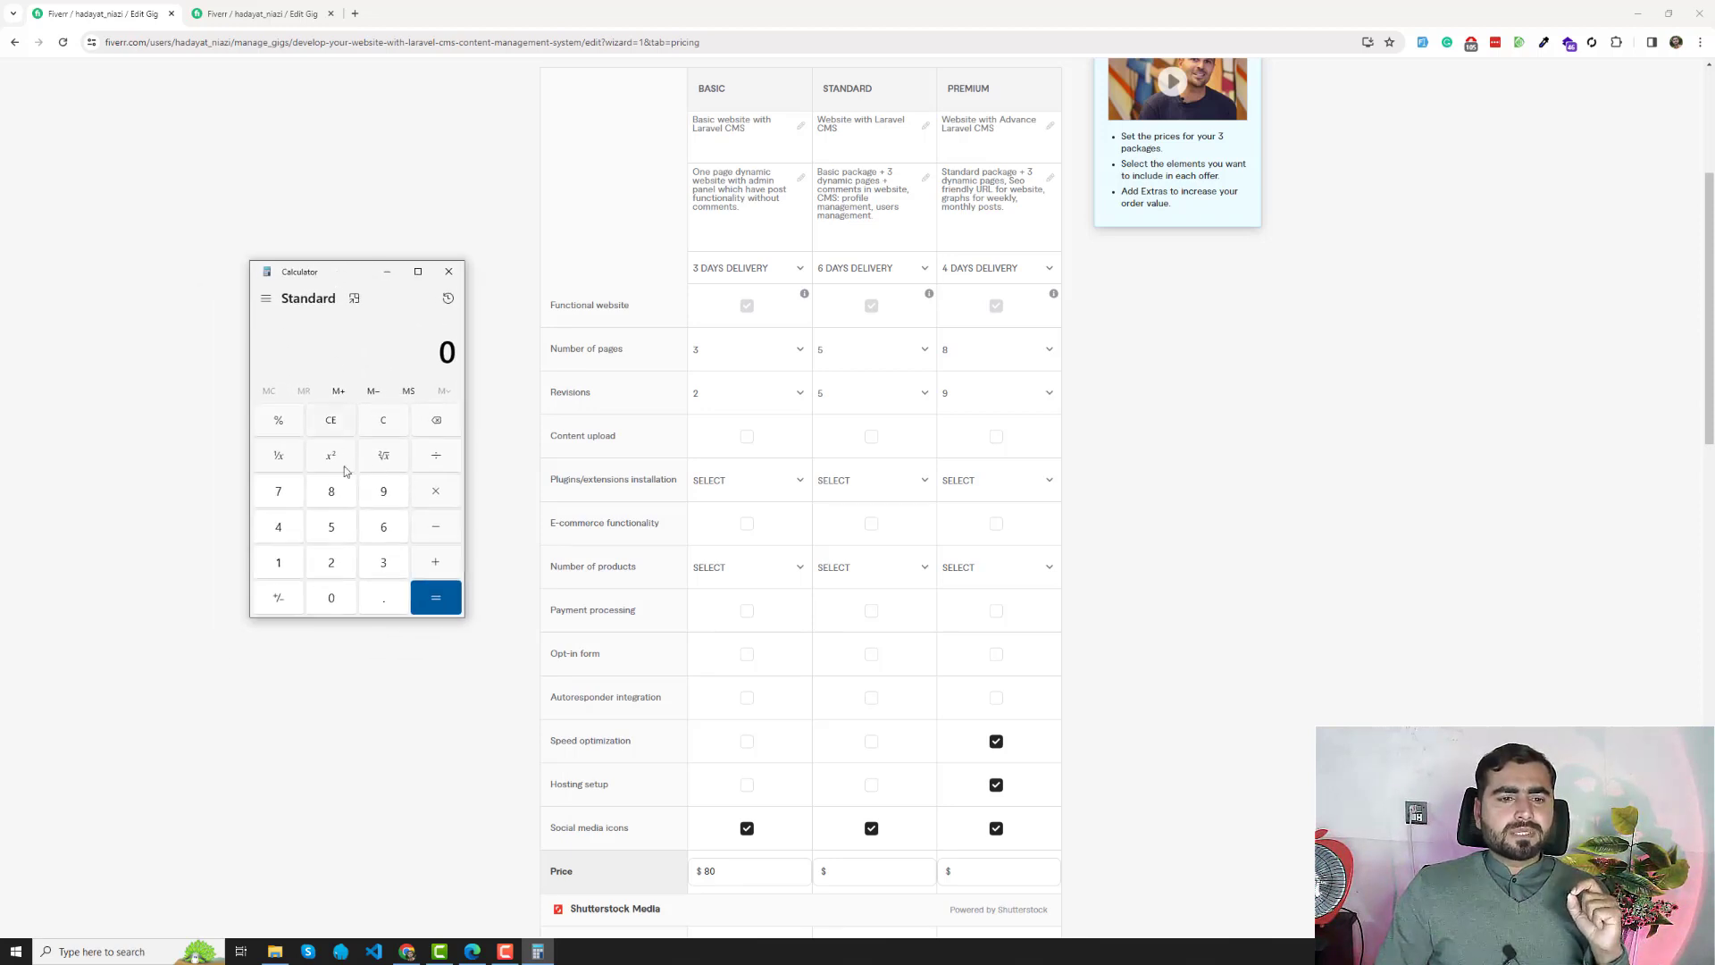
click(383, 490)
click(324, 599)
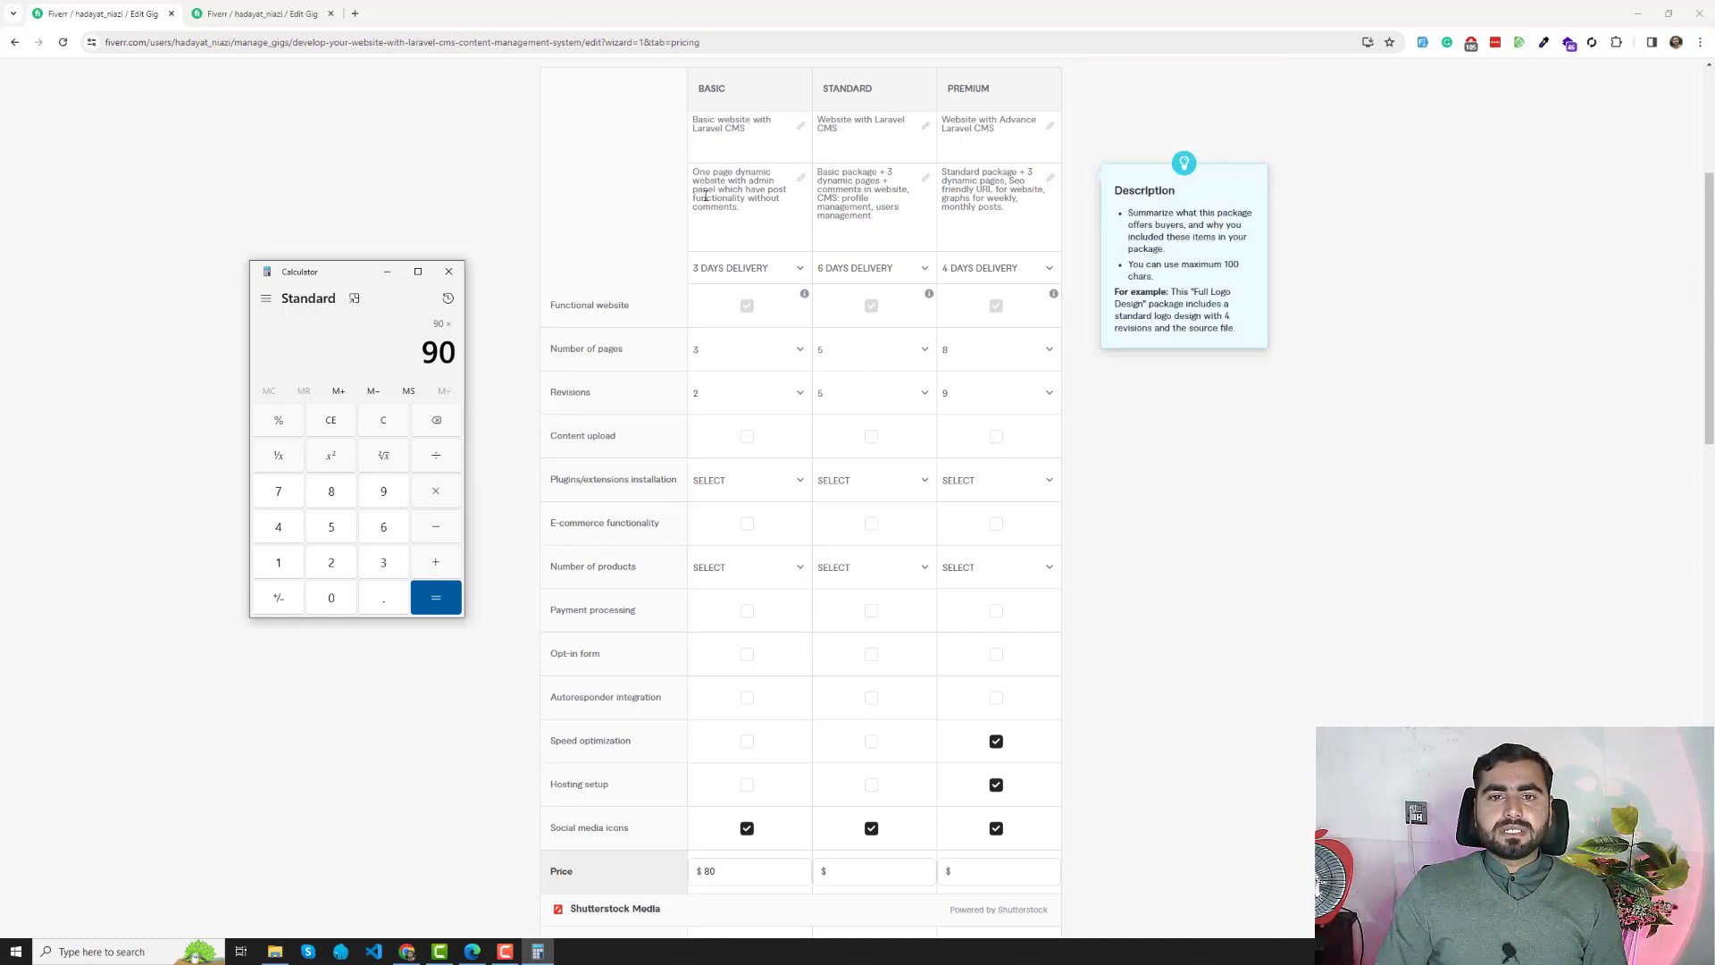
click(385, 563)
click(443, 602)
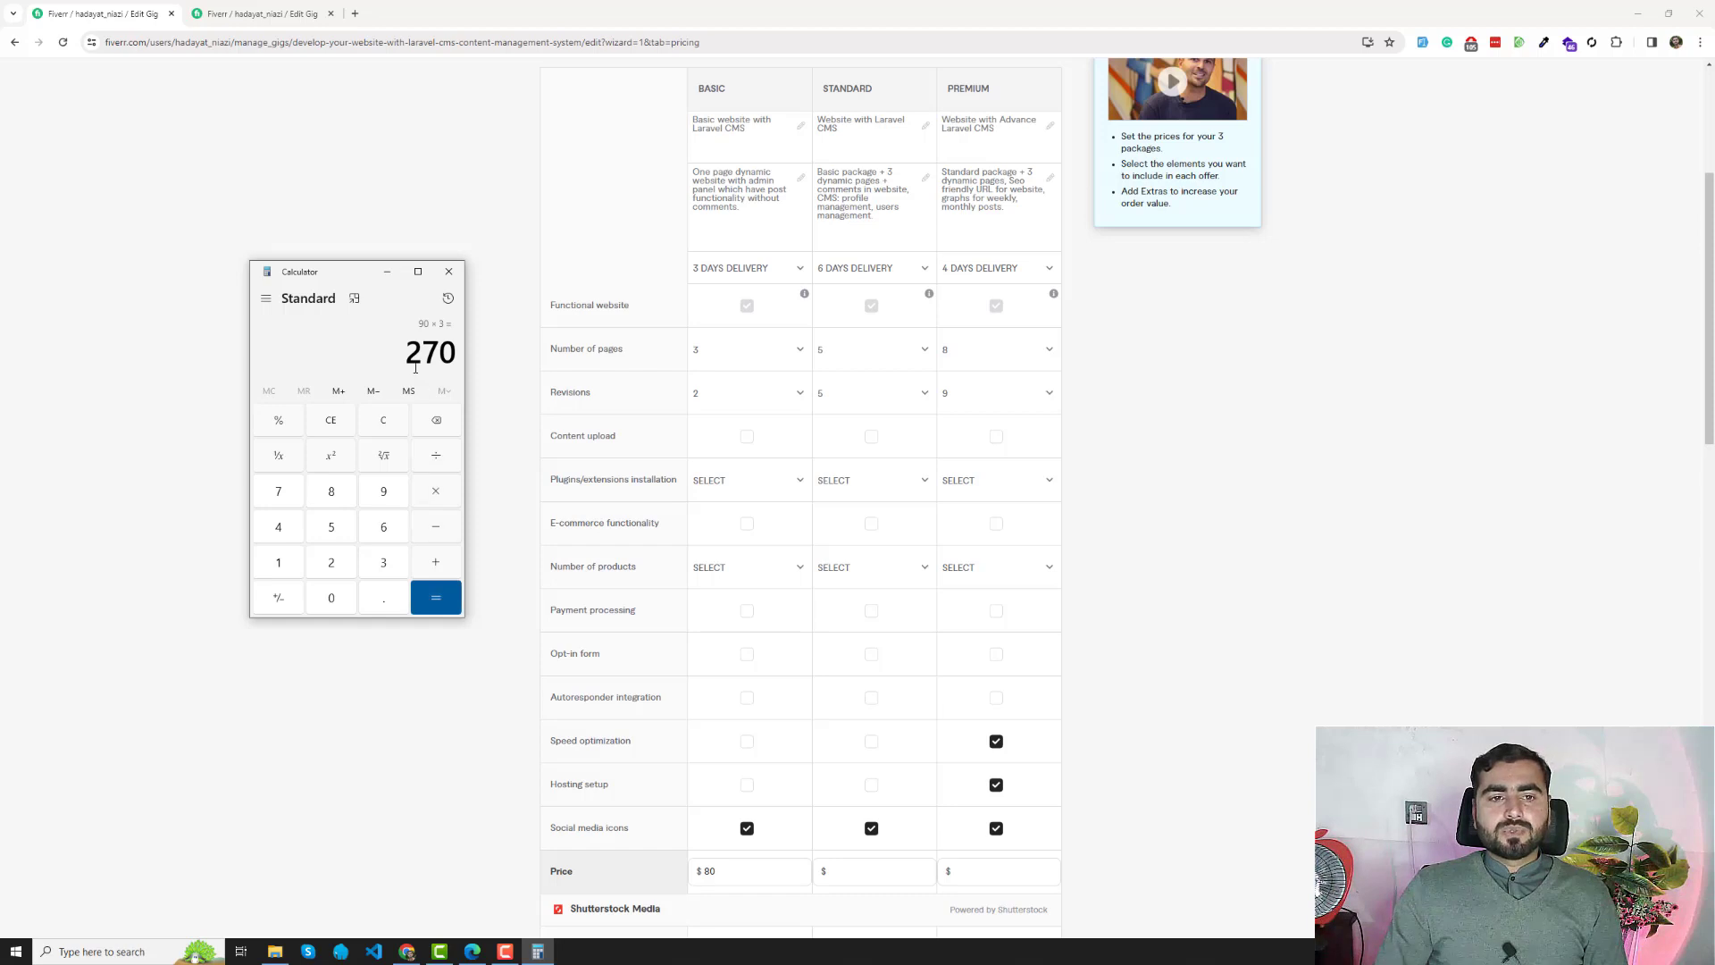
drag(457, 353, 402, 353)
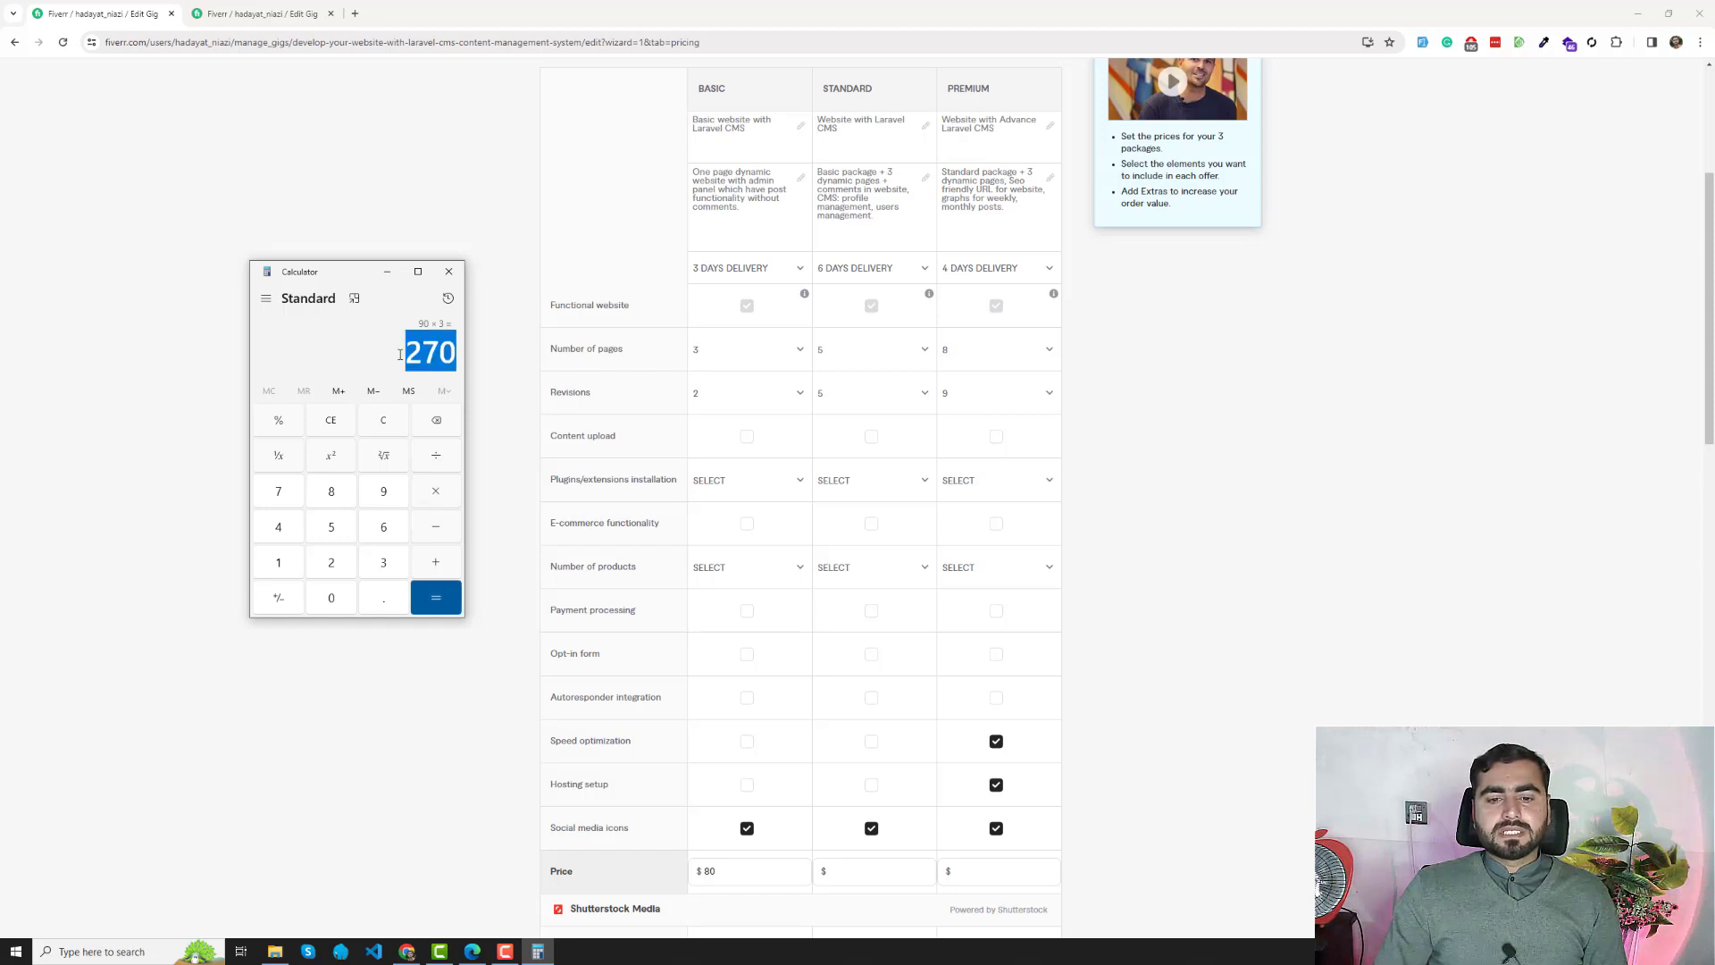
- Return to the gig's pricing page in Chrome and set the Basic package's price to $90
click(841, 872)
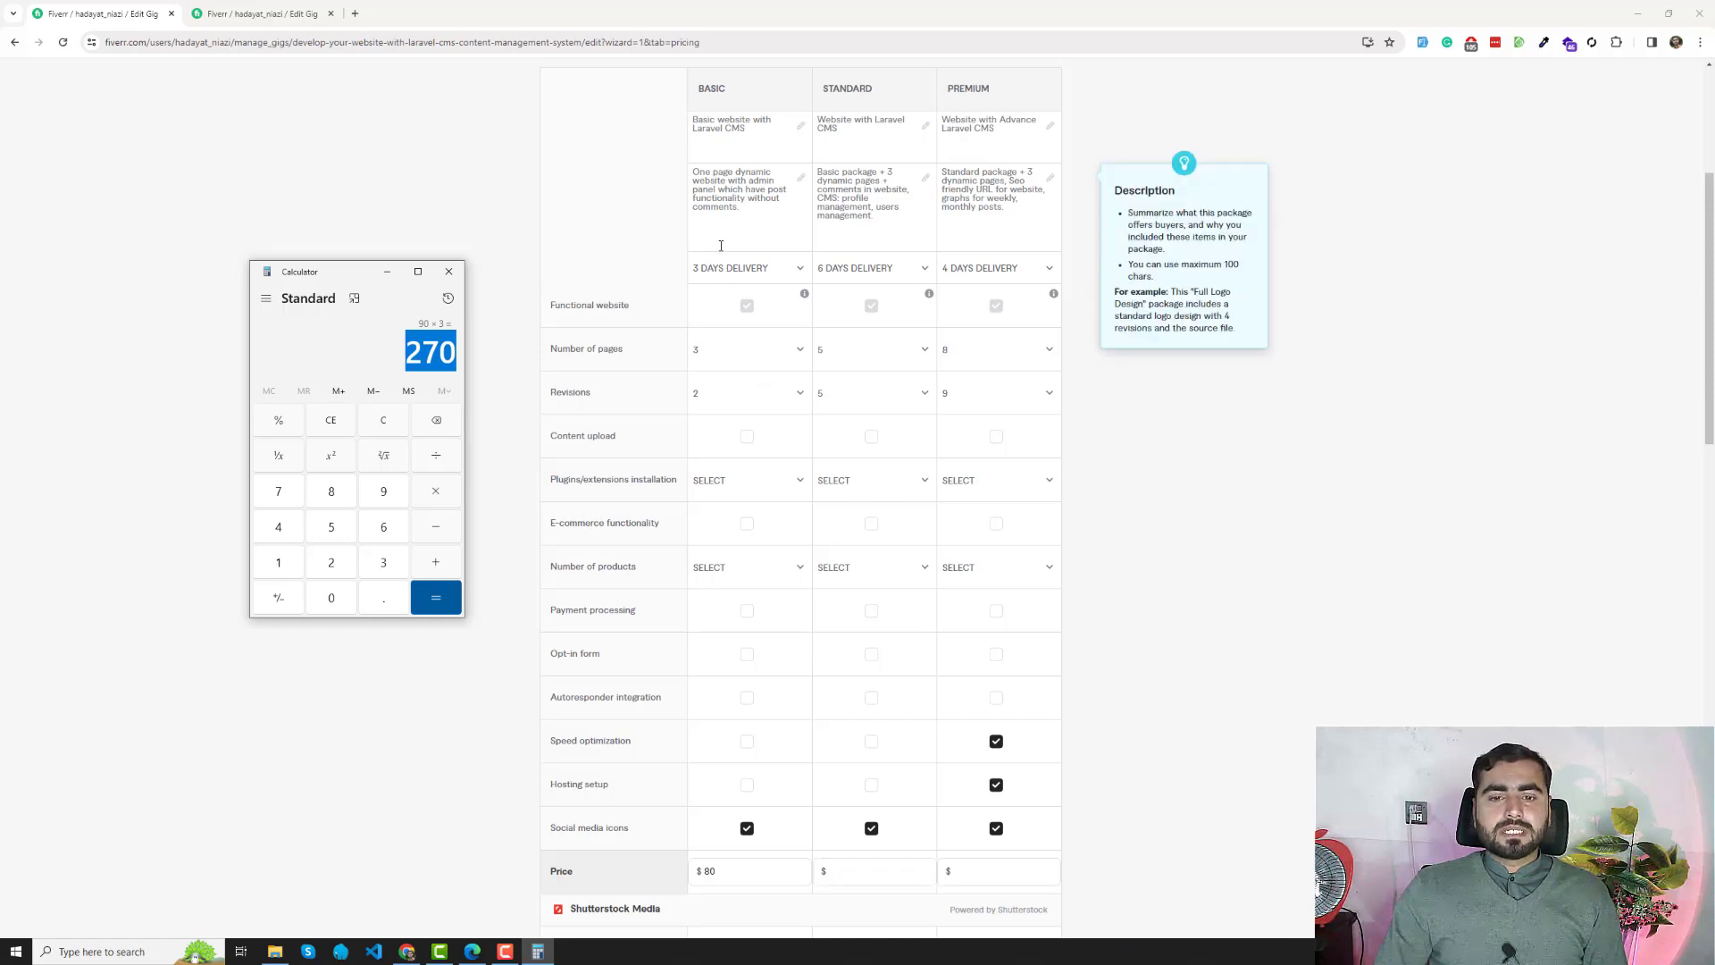
click(765, 866)
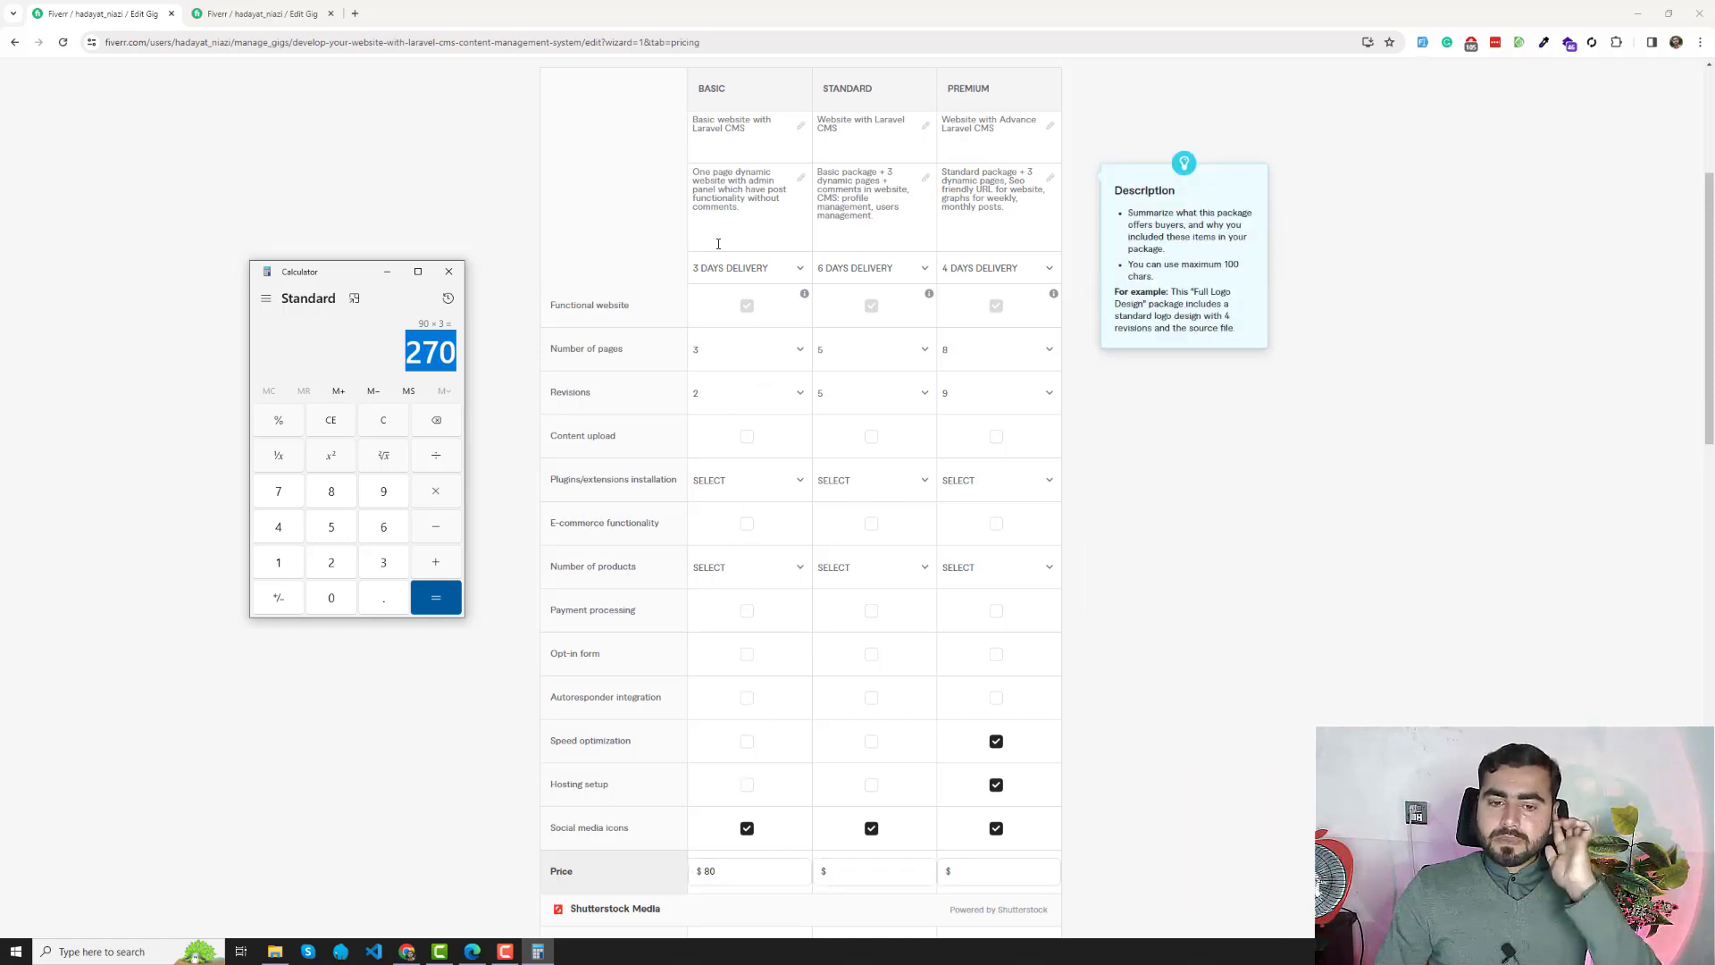
click(799, 872)
click(799, 872)
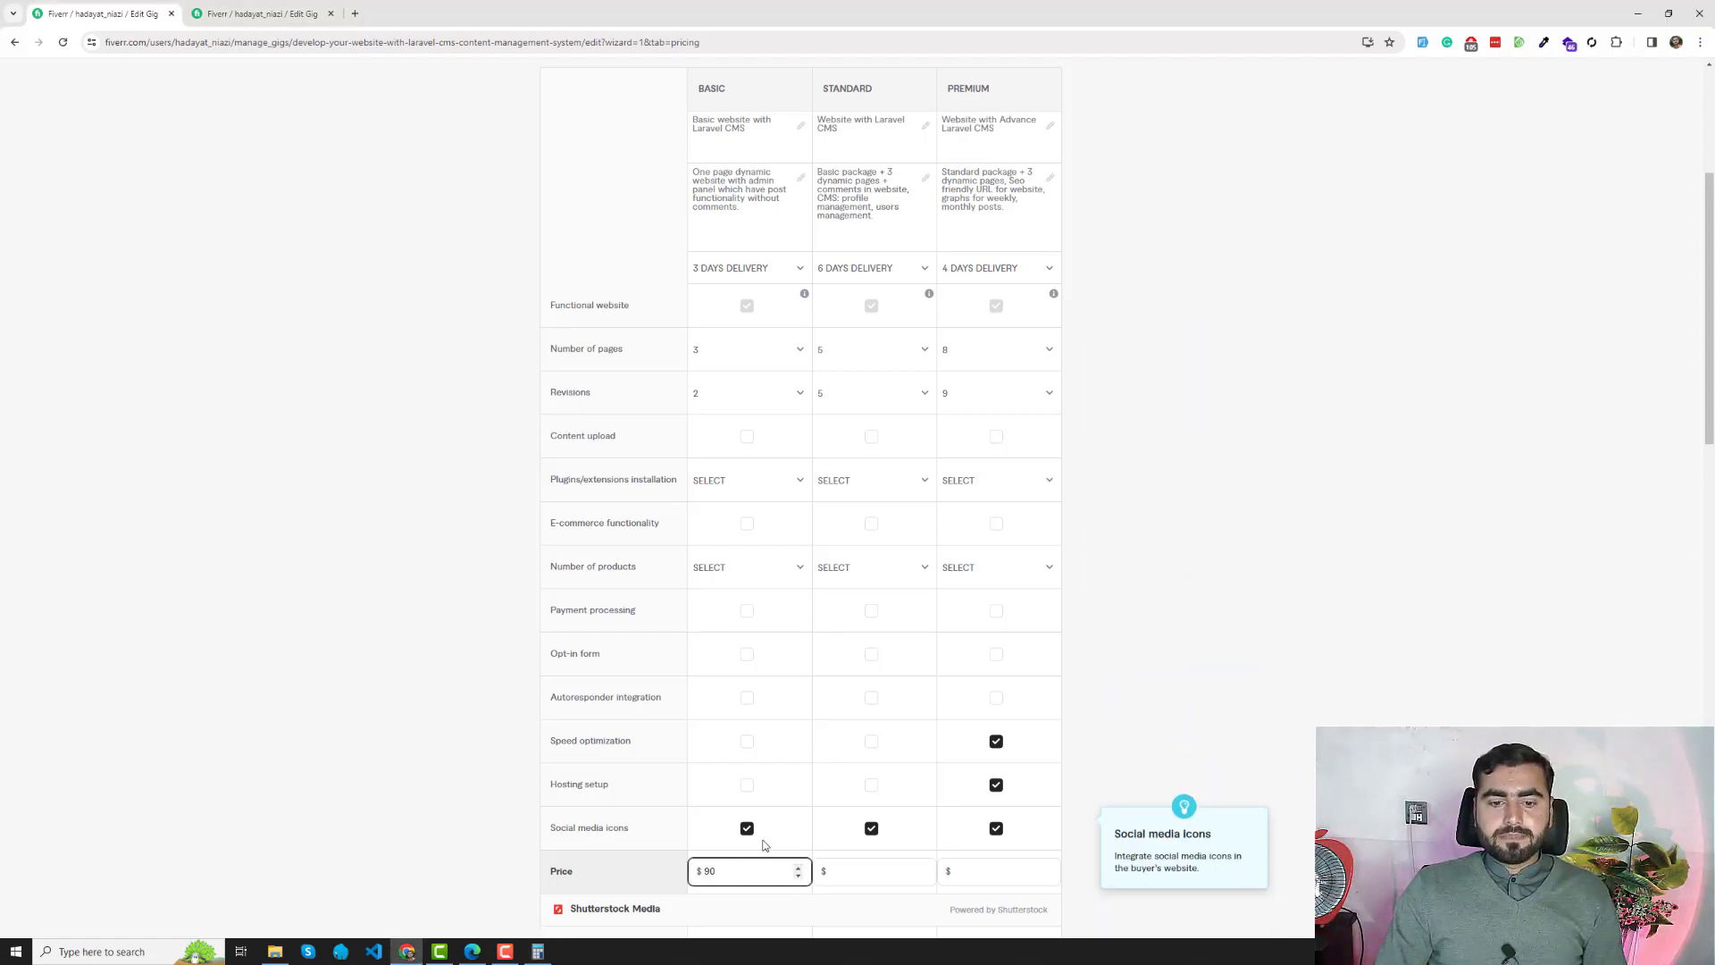
- Recheck the Calculator result, set the Standard package's price to $250 and compare it with that package's description
key(alt+Tab)
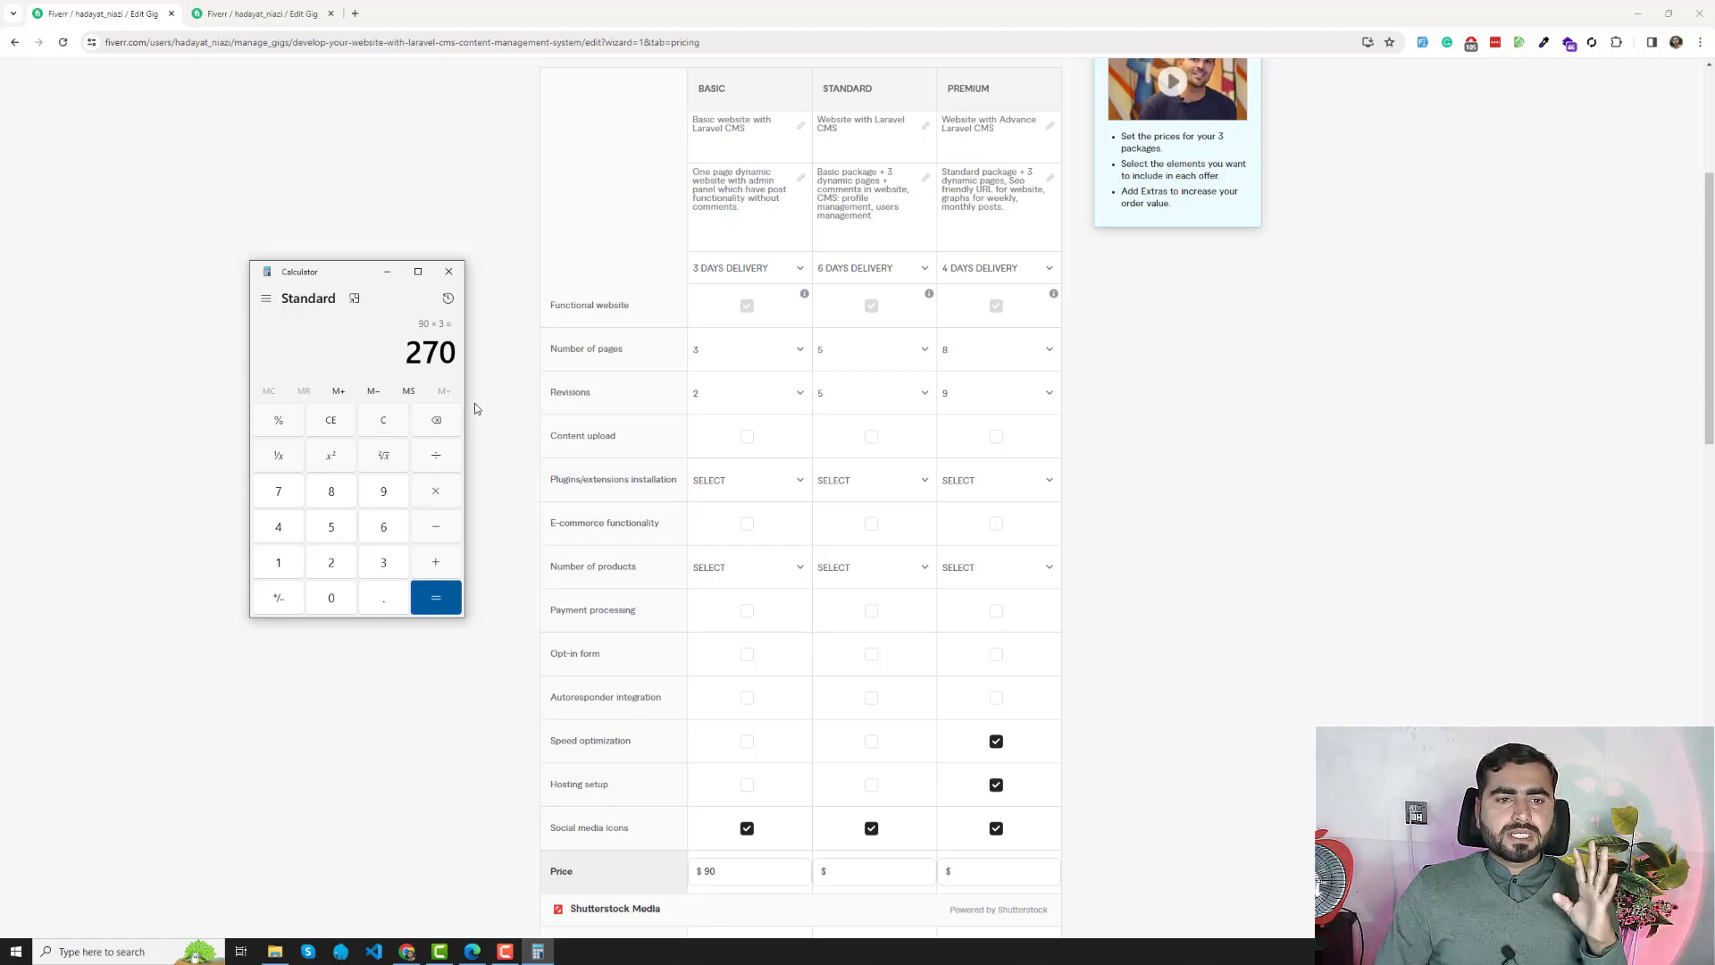
click(902, 864)
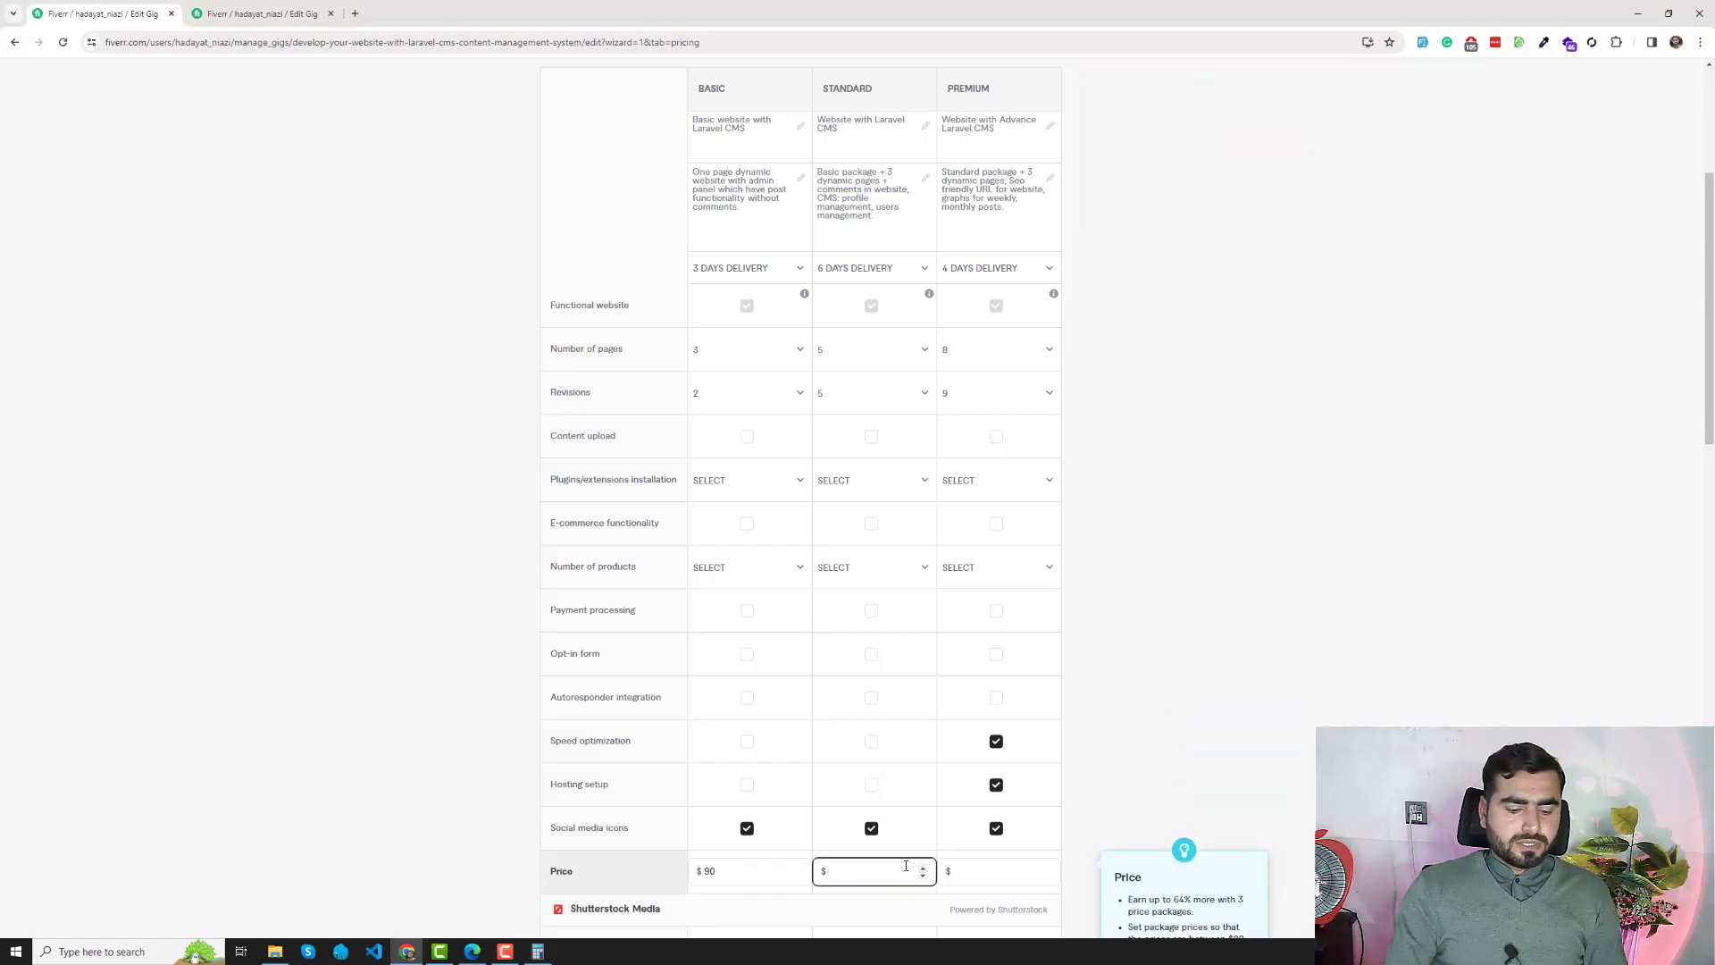
text(250)
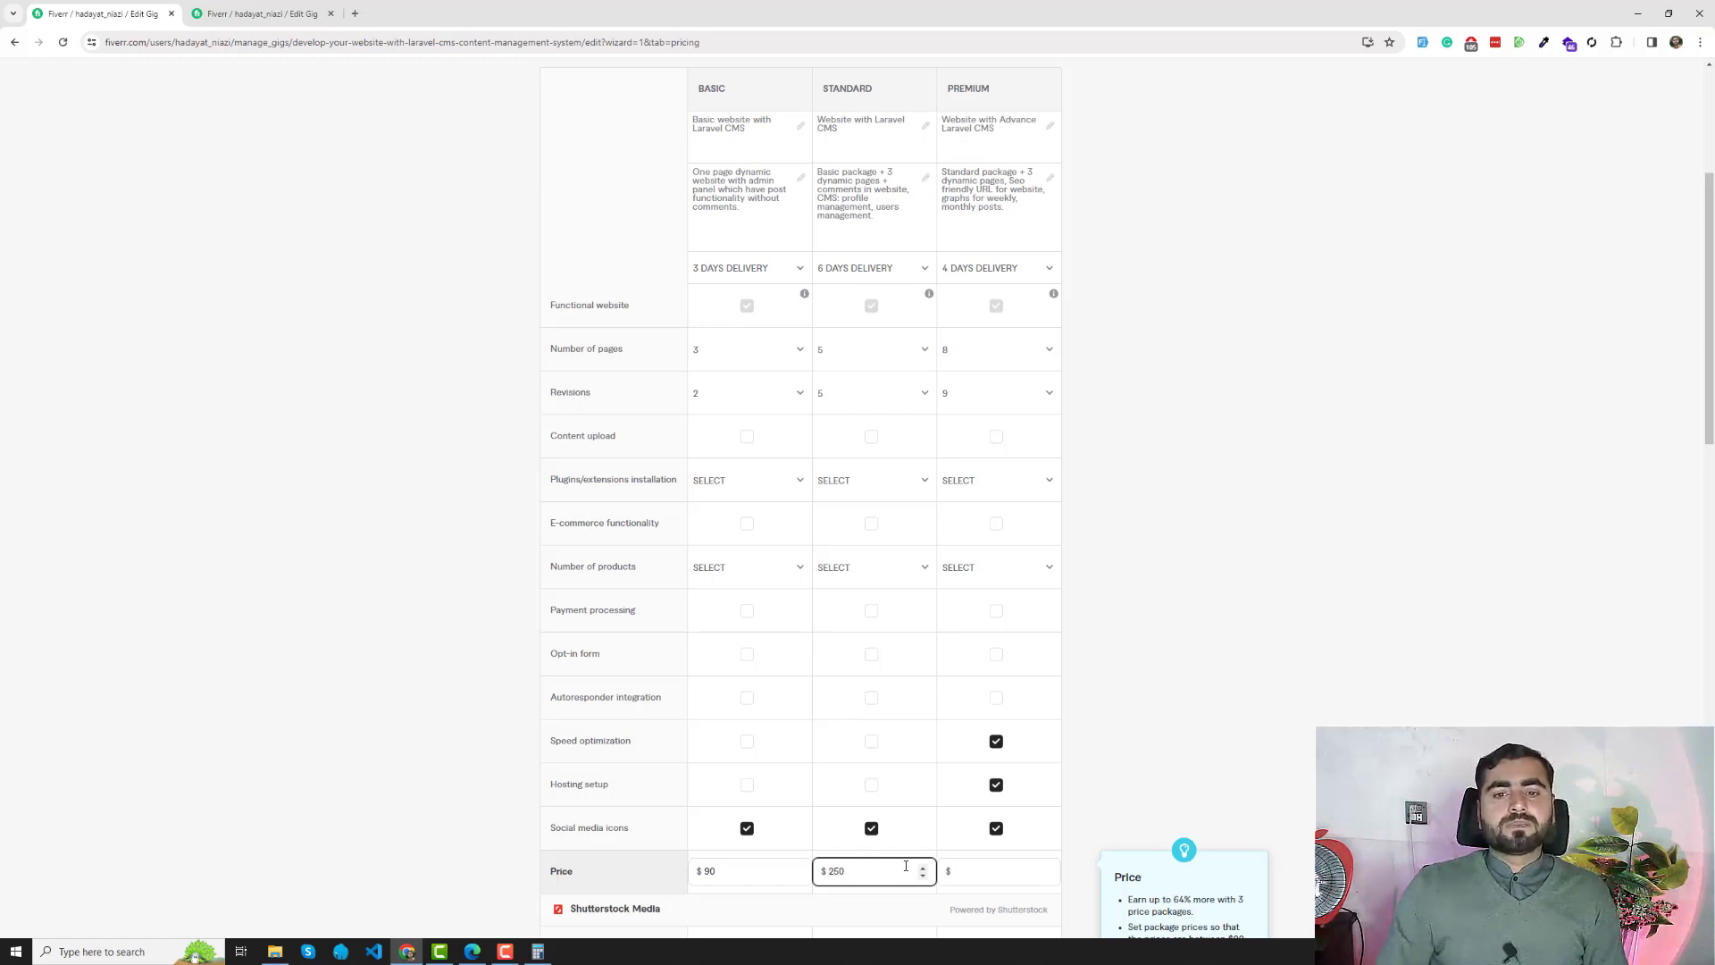
scroll(875, 402, up, 1)
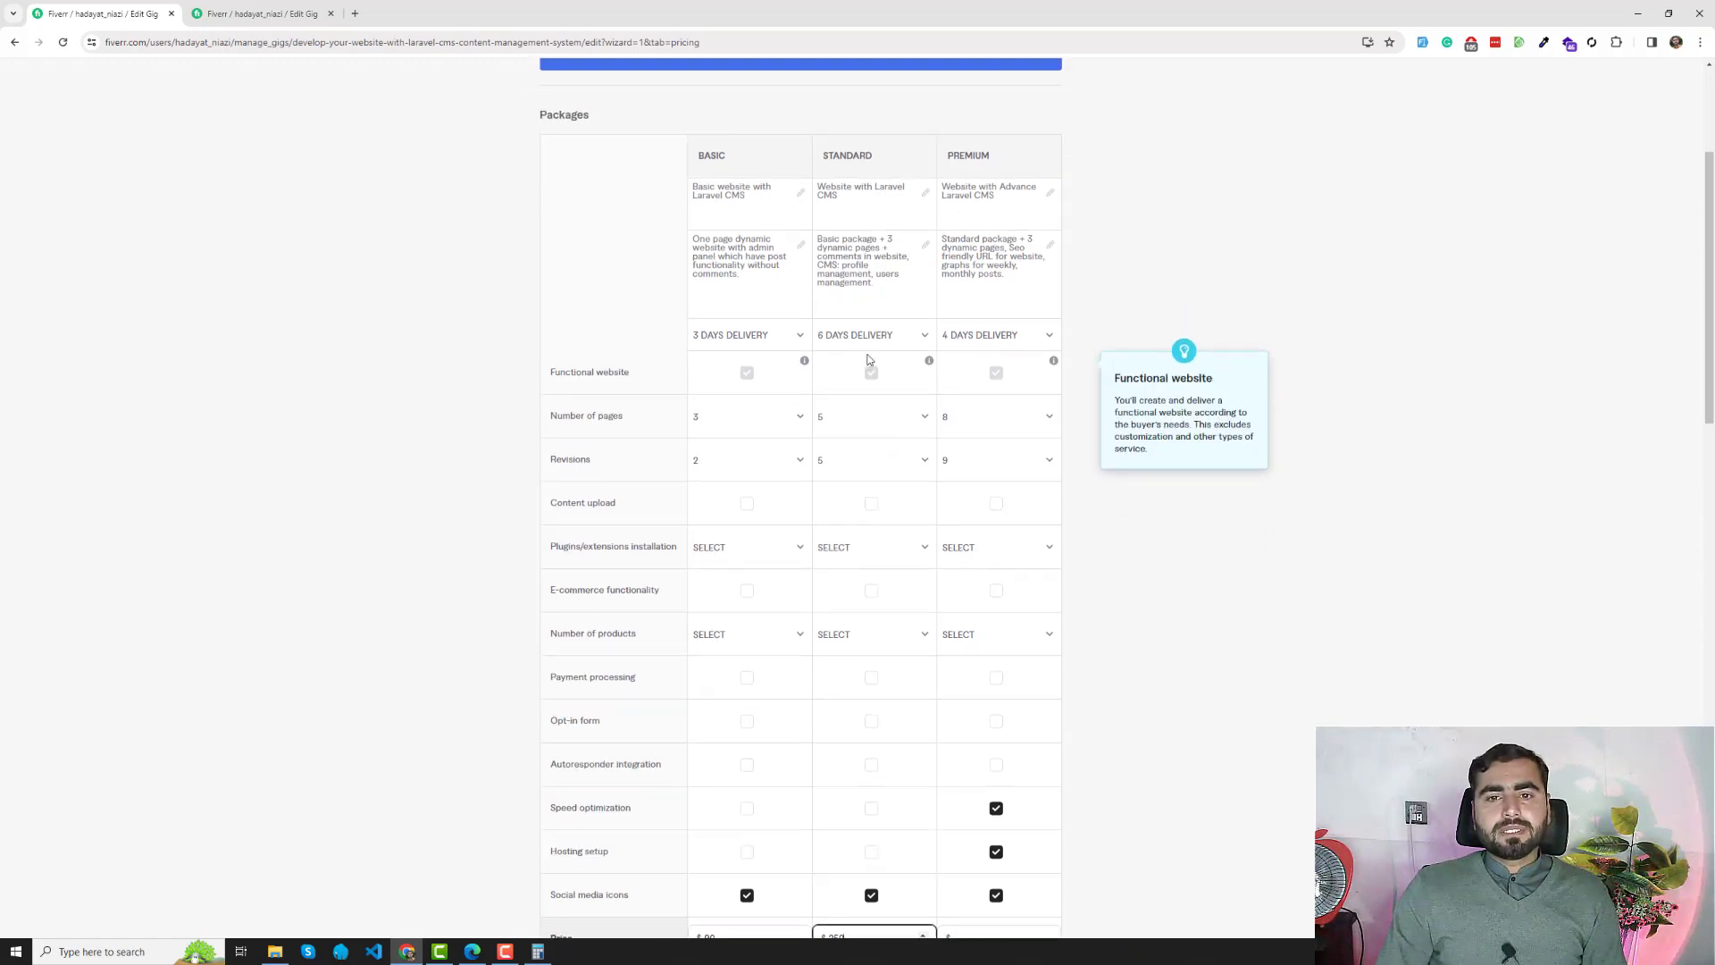
drag(857, 256, 883, 285)
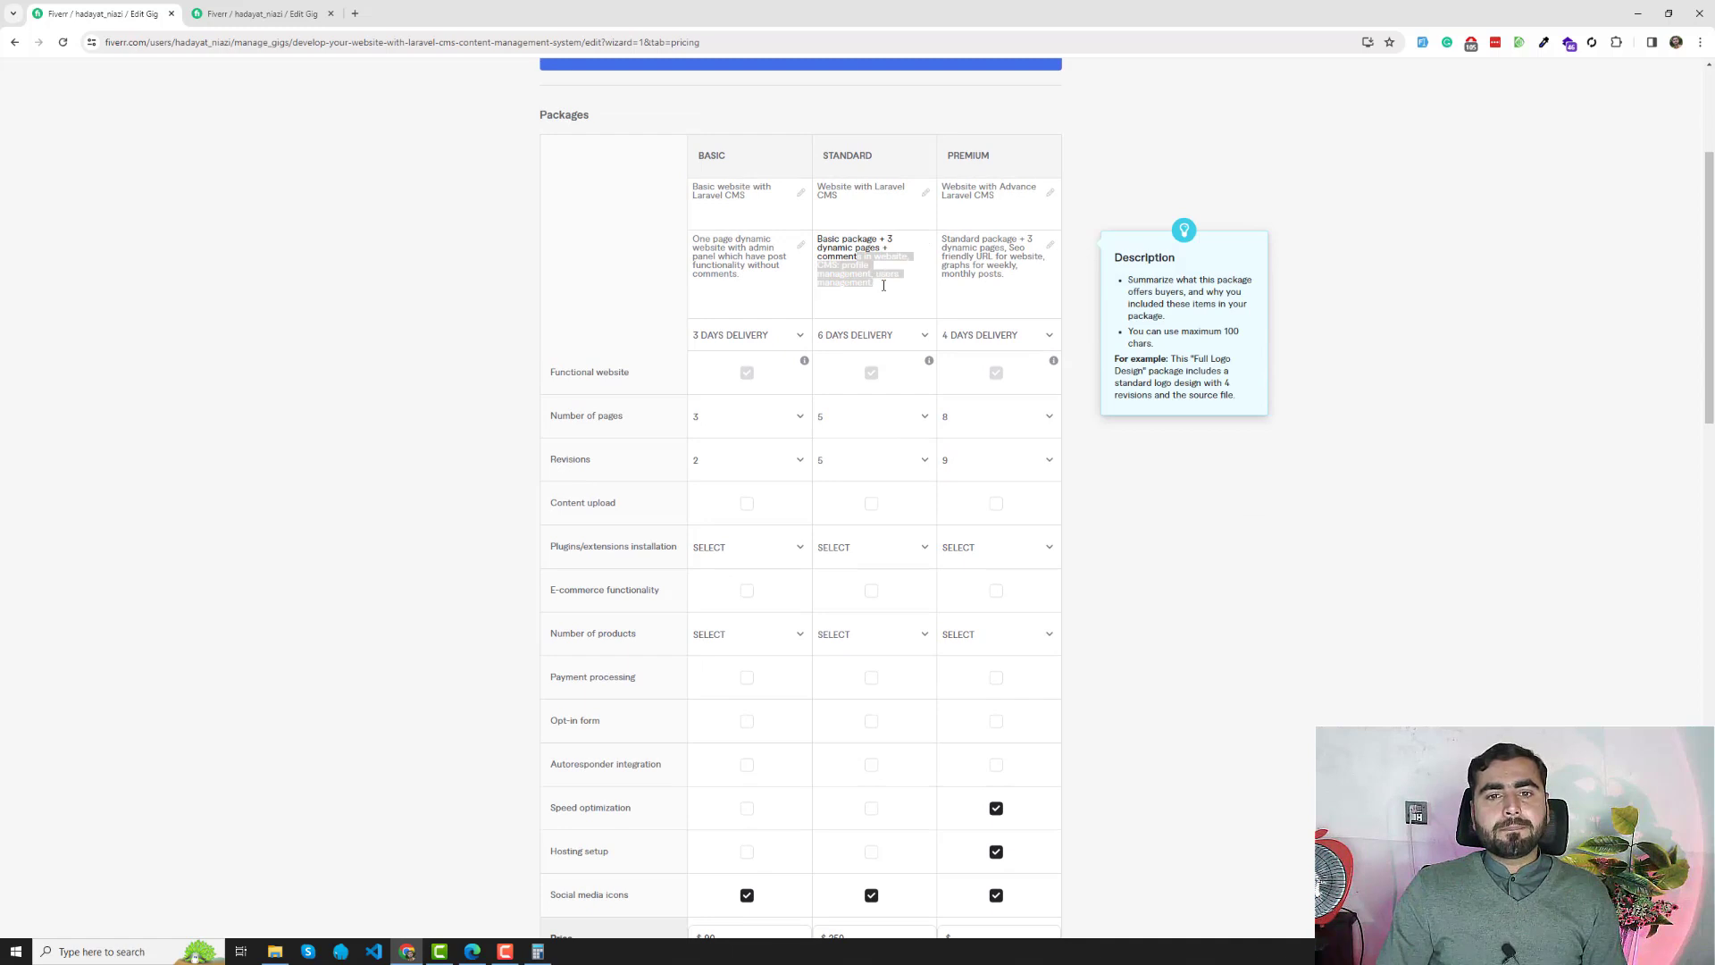
scroll(872, 345, down, 1)
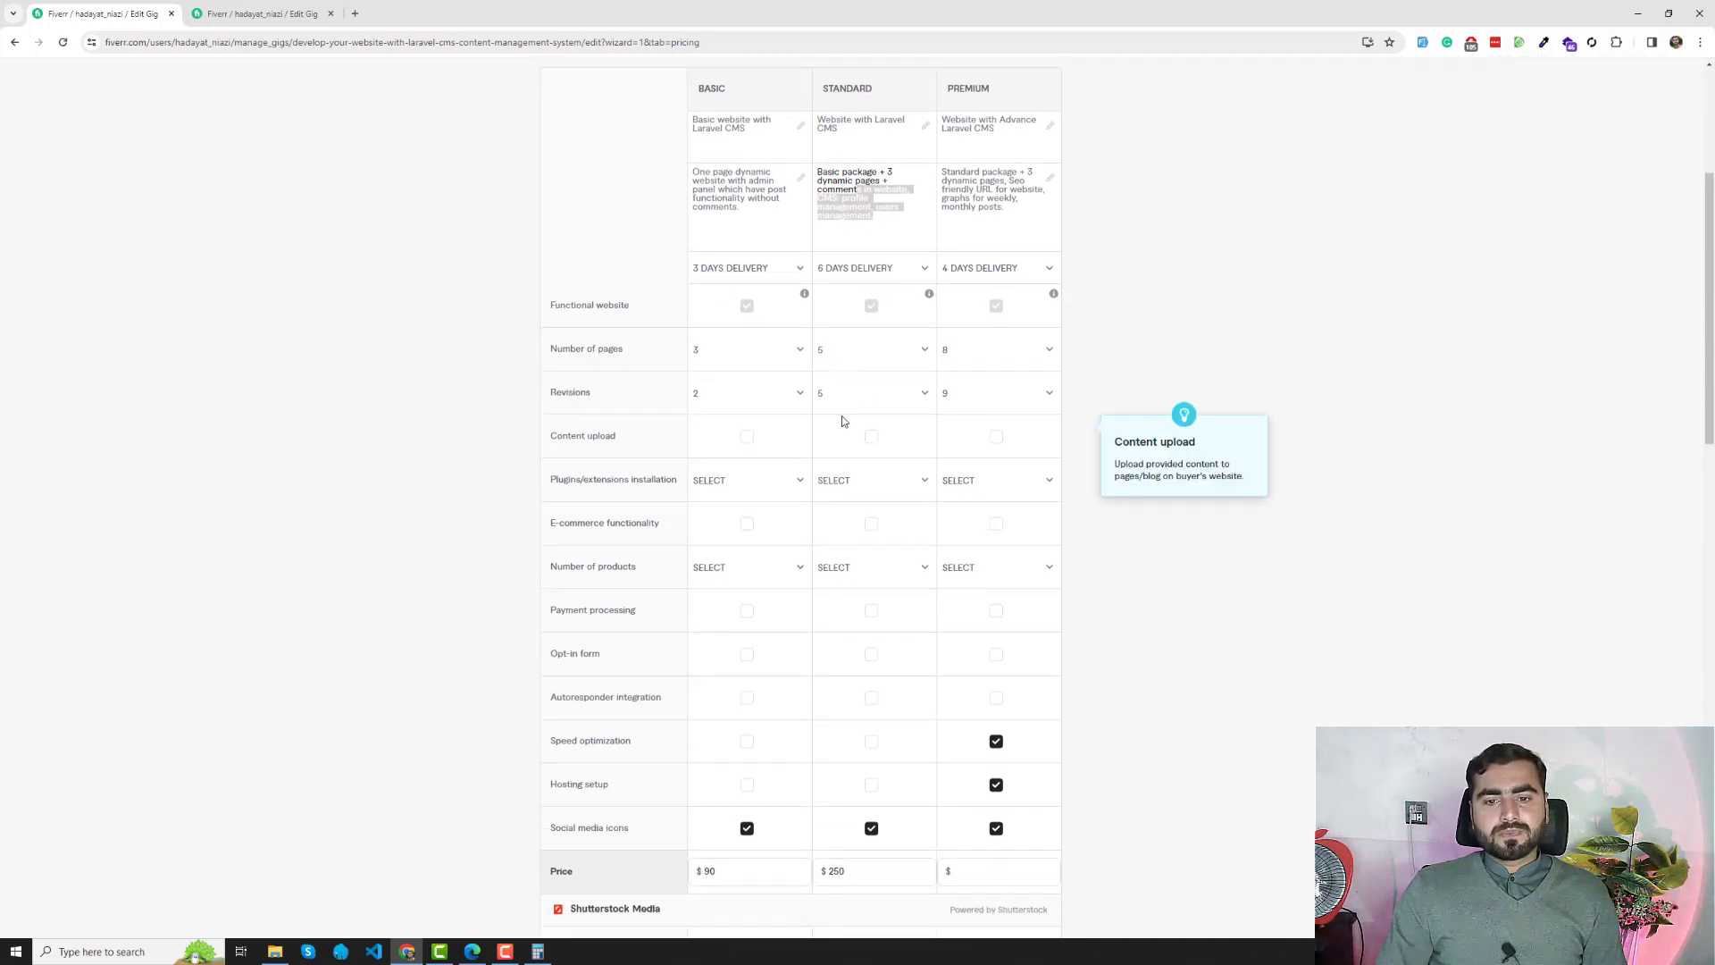
scroll(843, 429, down, 2)
scroll(848, 485, down, 2)
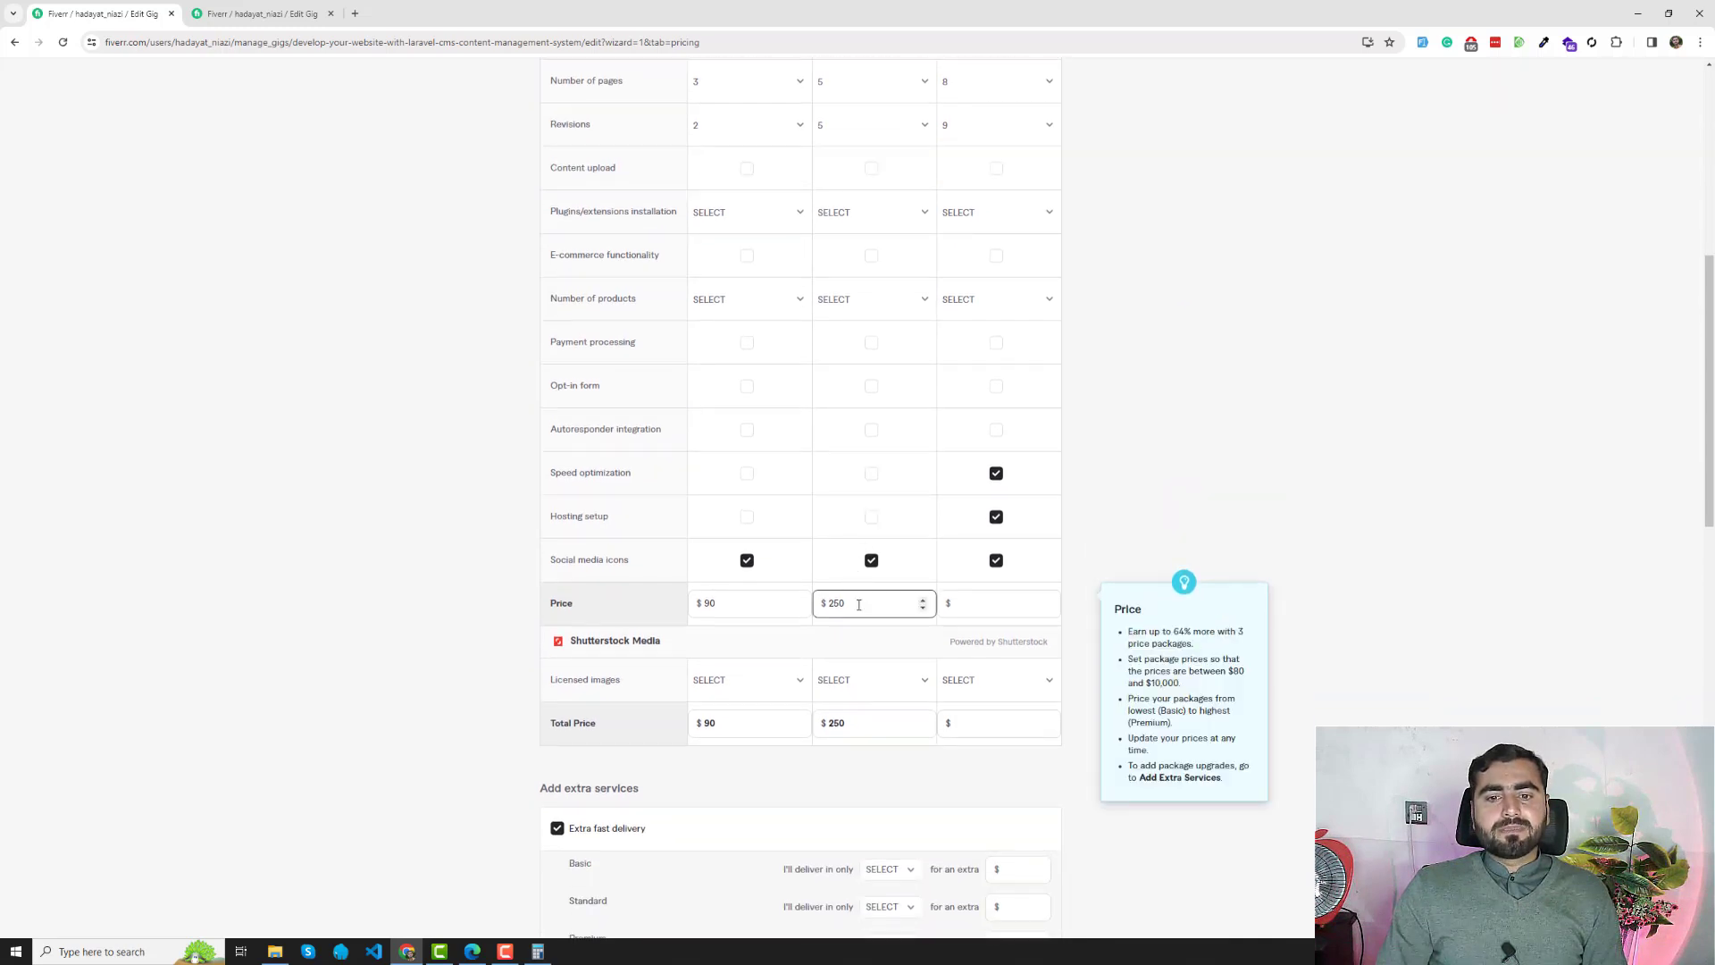
click(859, 605)
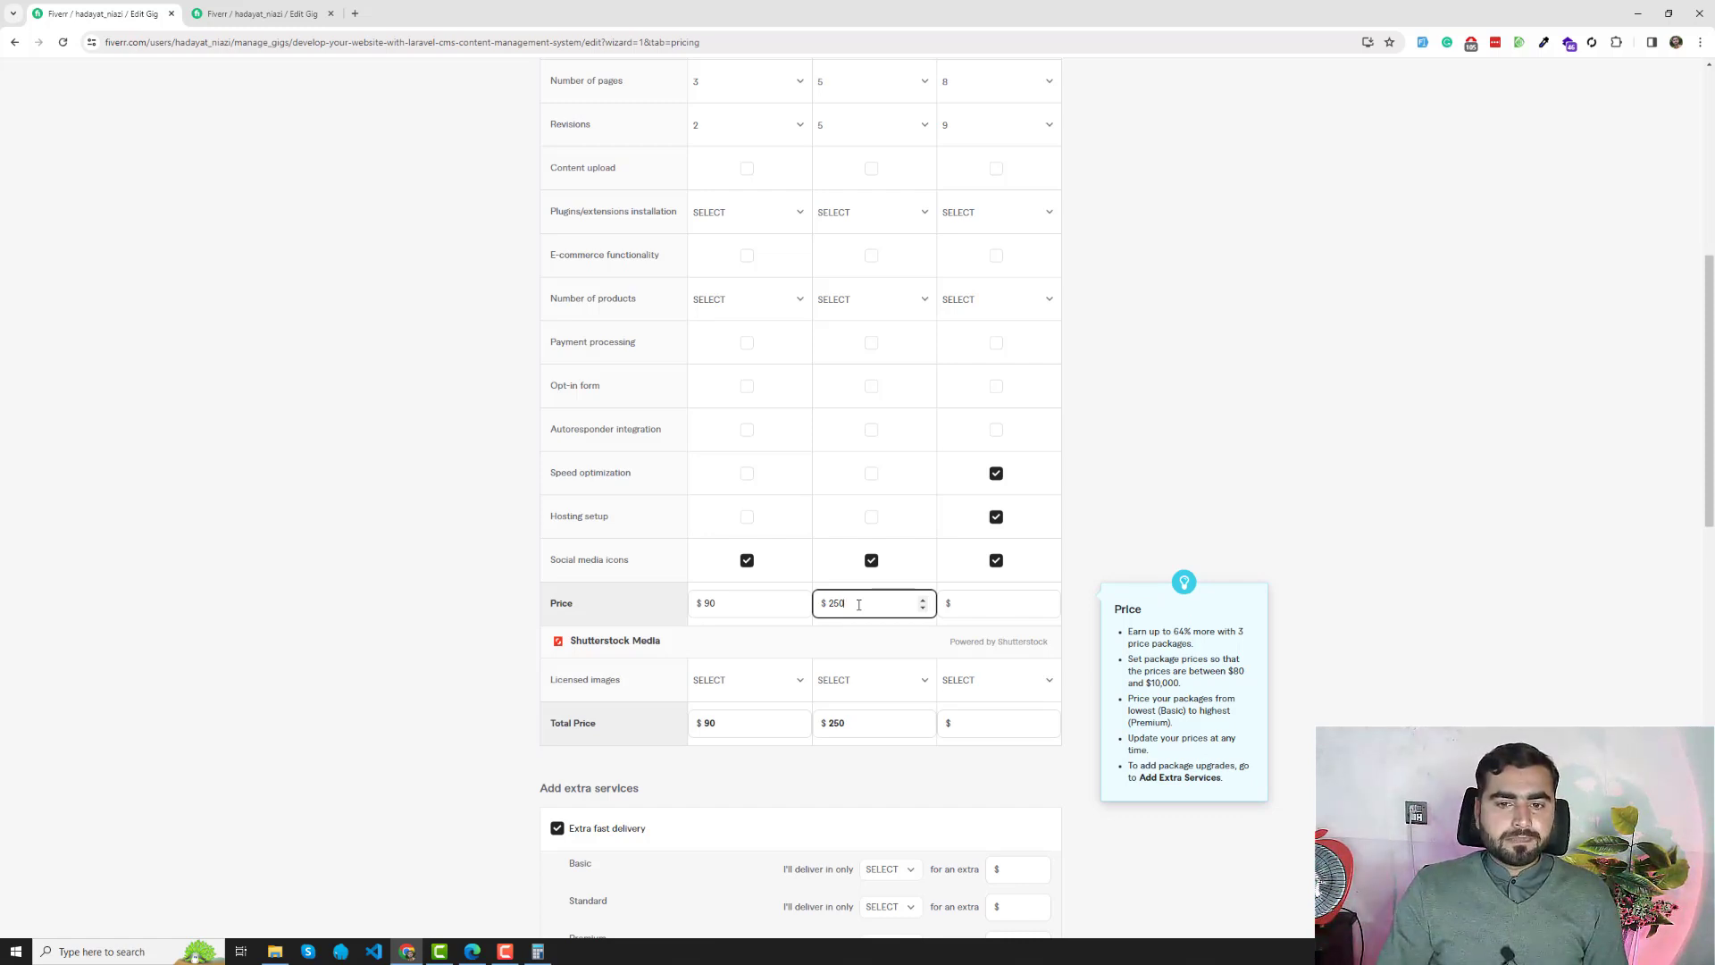
- Change the Premium package's description so that it offers the Standard package + 5 dynamic pages
scroll(922, 447, up, 3)
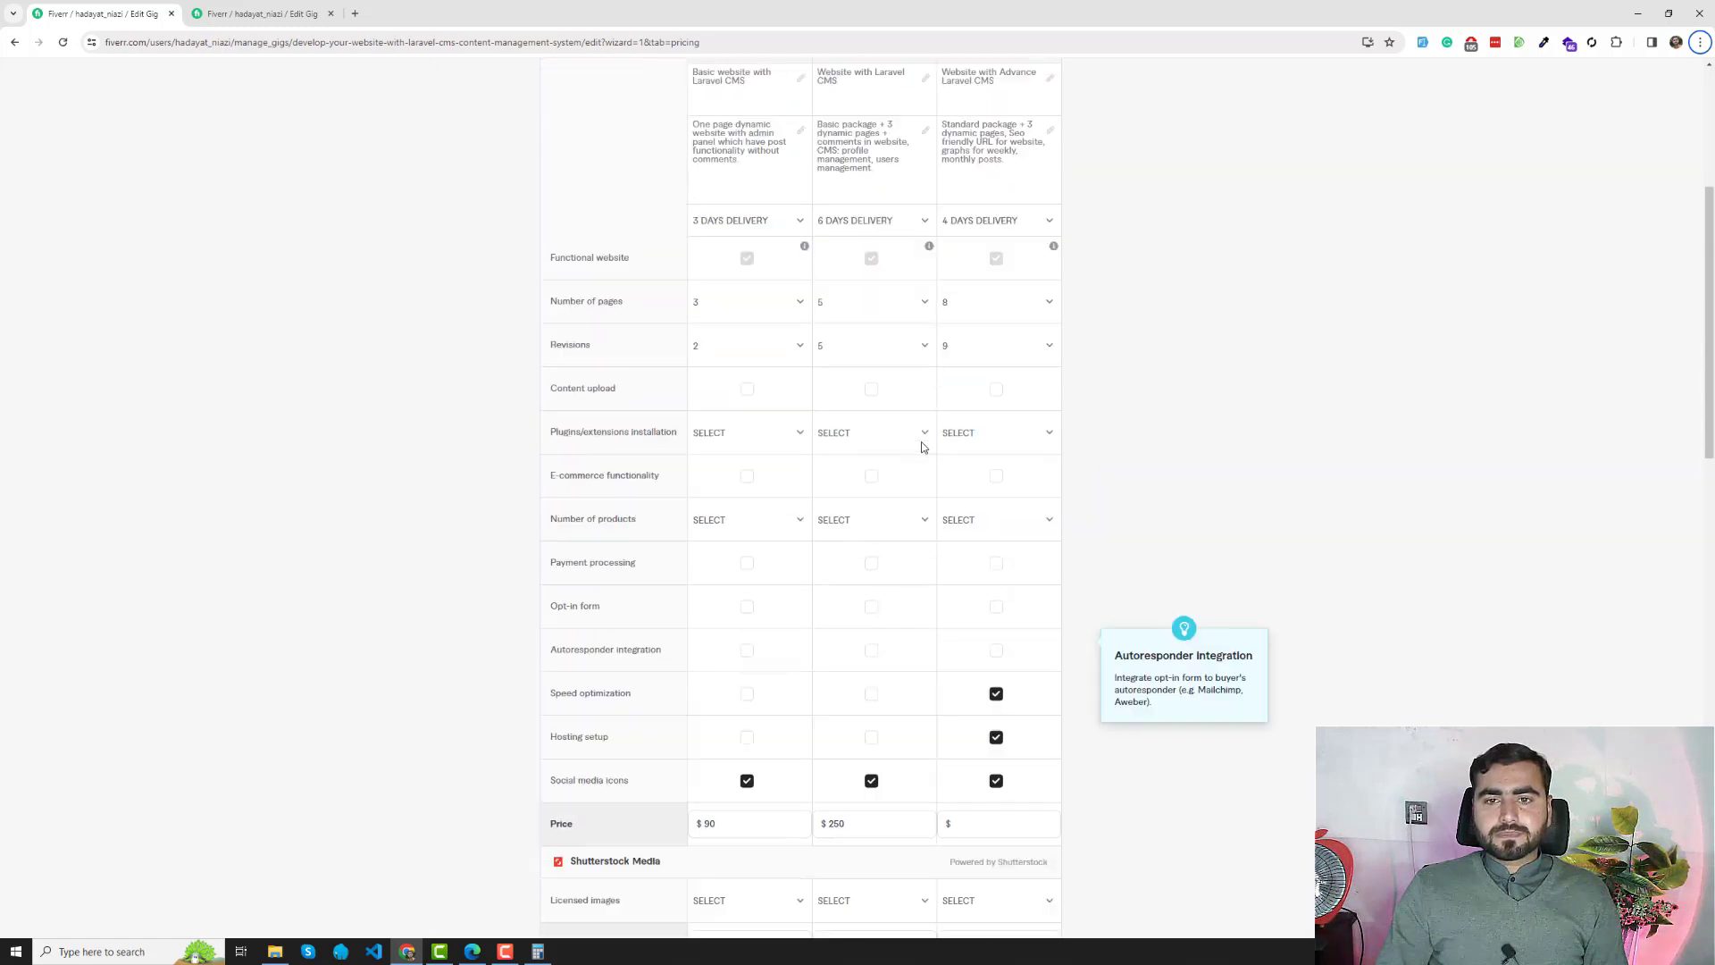
scroll(922, 447, up, 2)
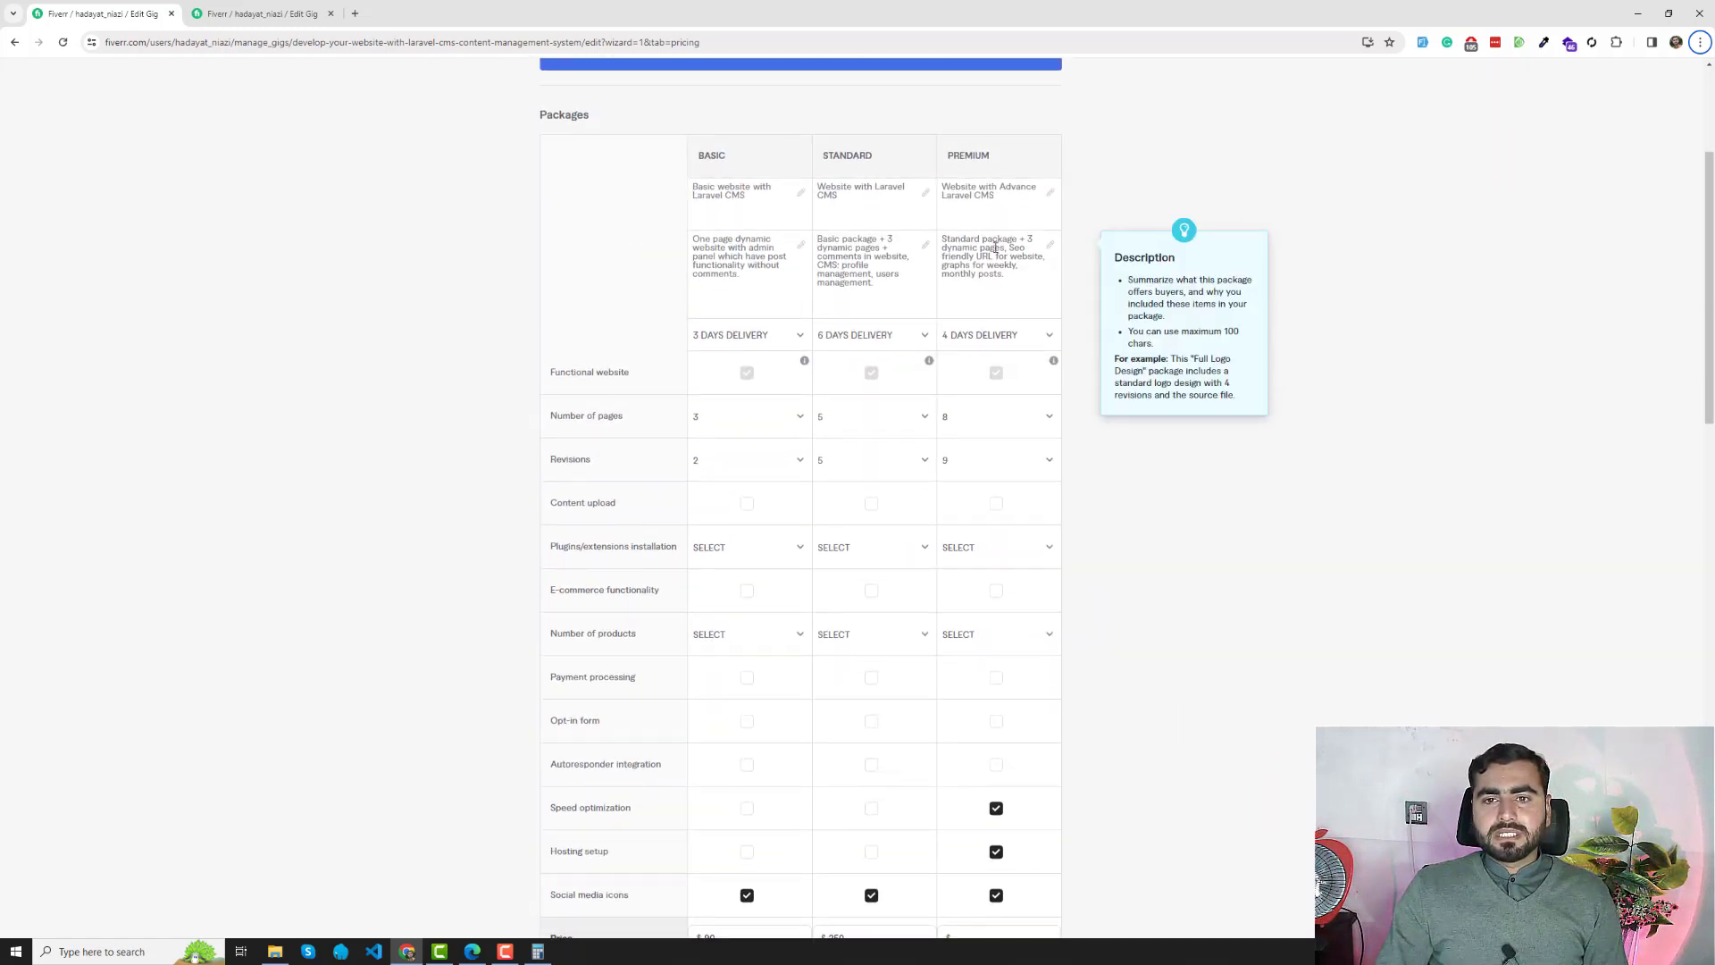
drag(995, 248, 1003, 278)
click(1006, 268)
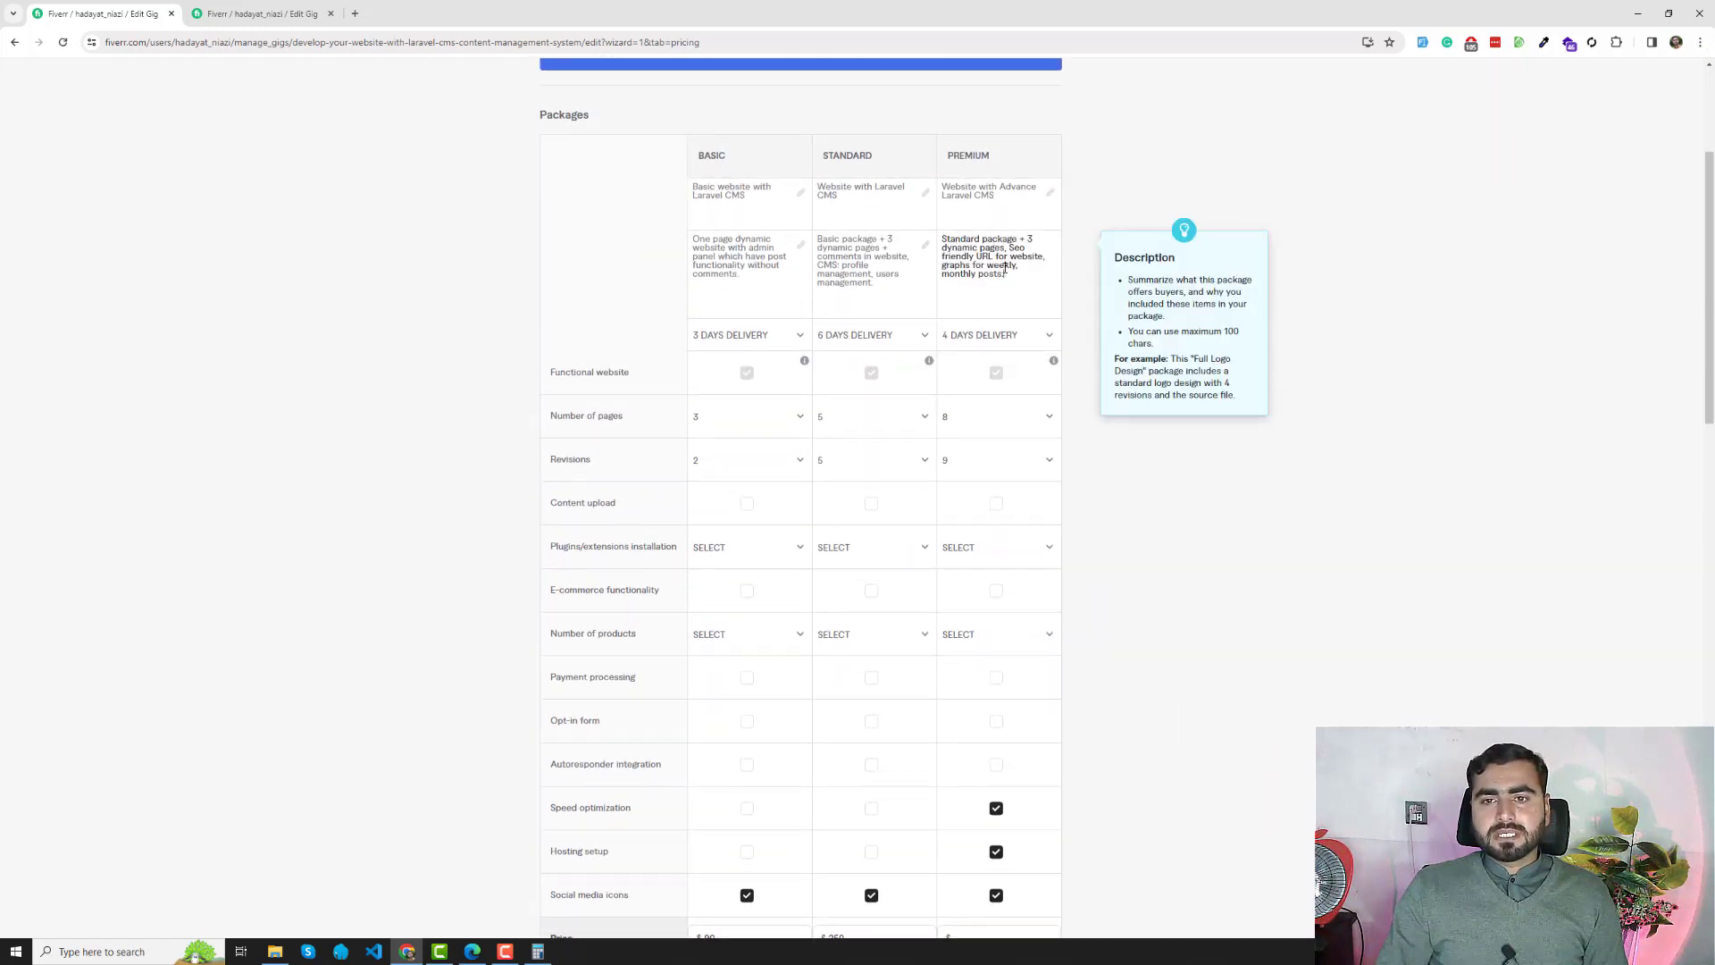
drag(1022, 257, 1018, 274)
click(995, 267)
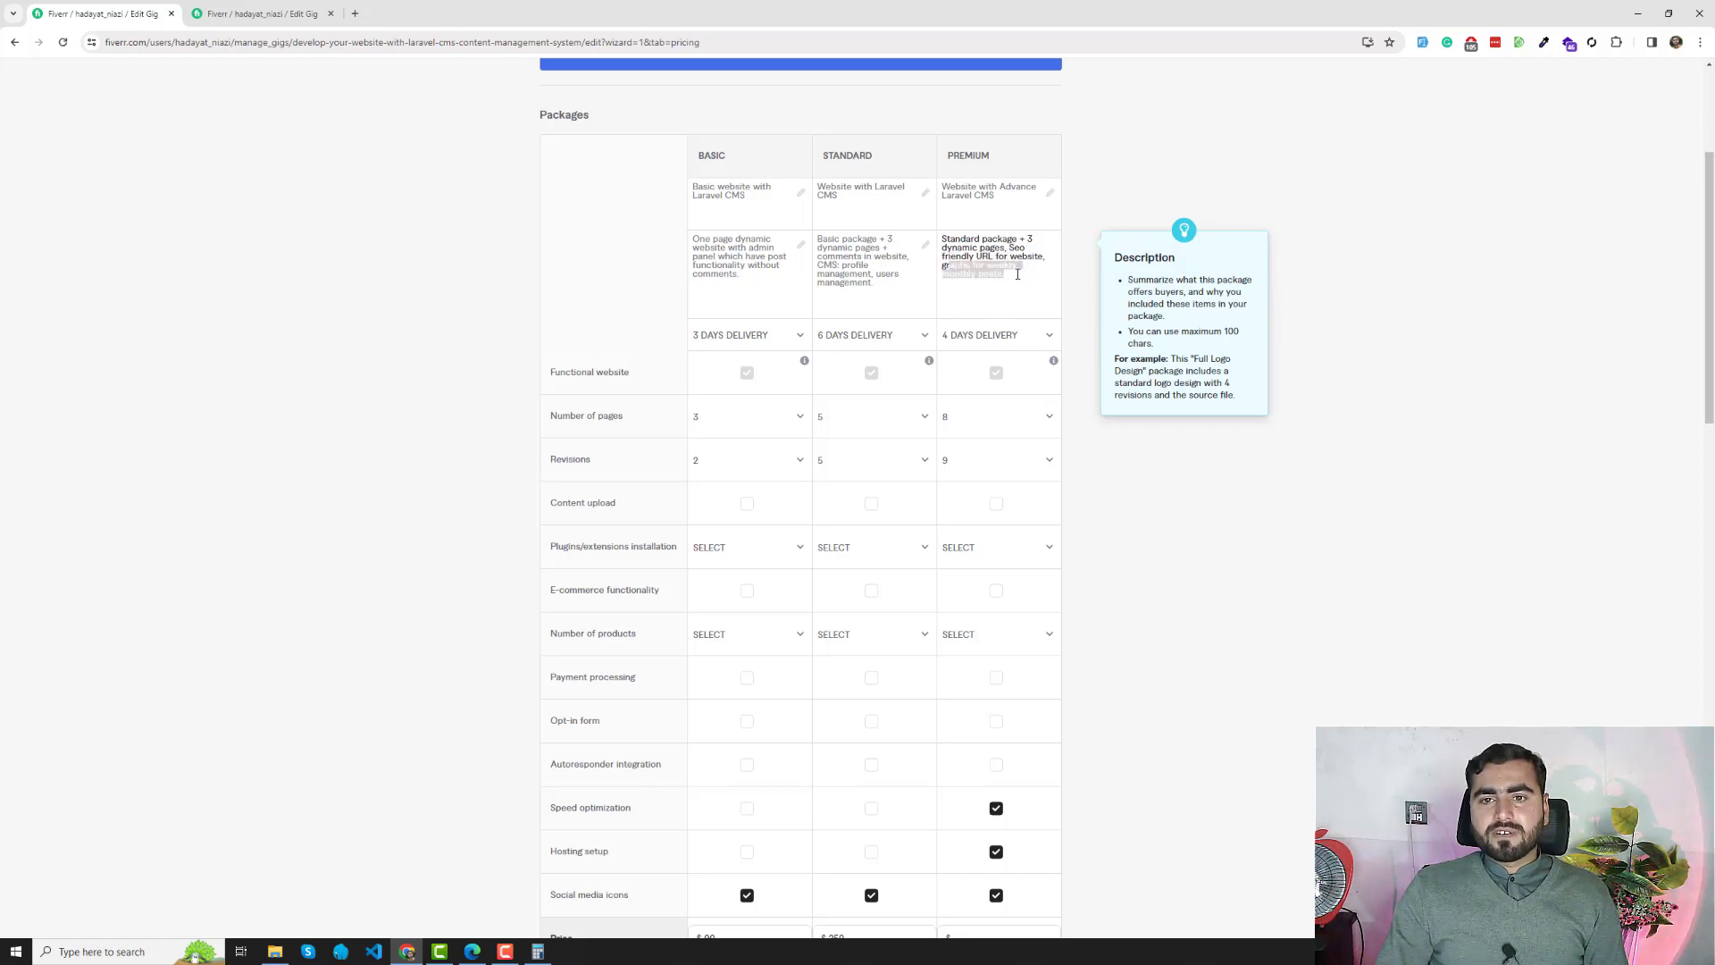
click(1016, 250)
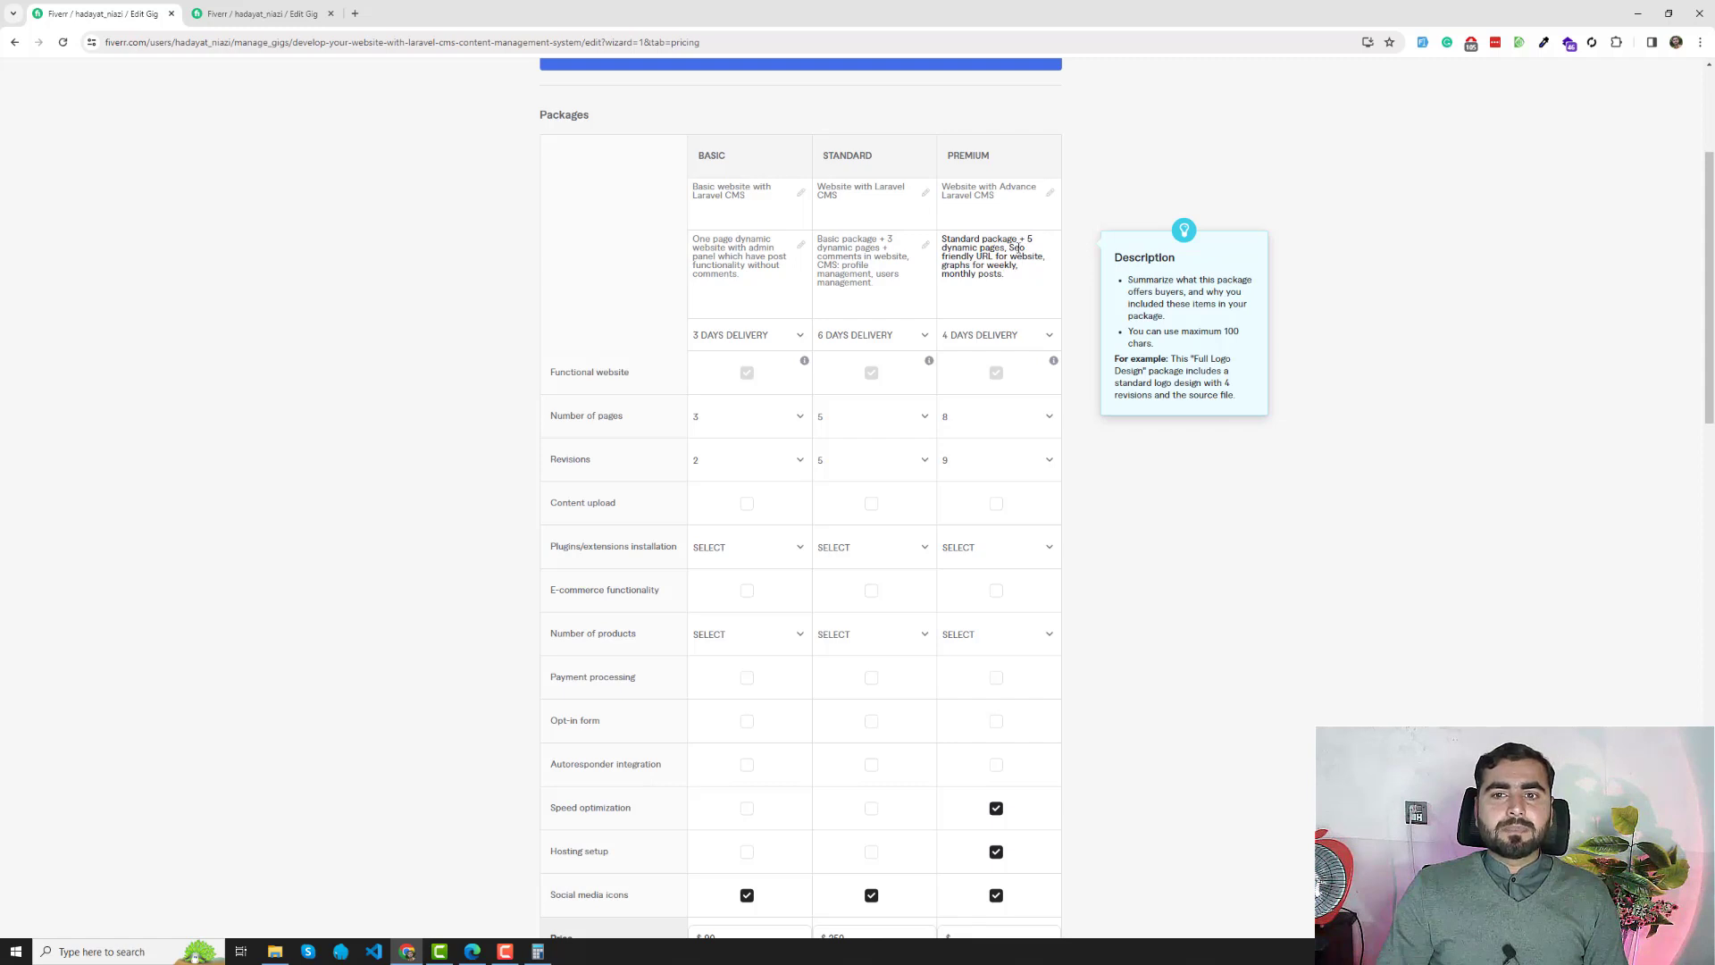
drag(1019, 249, 1016, 276)
click(1017, 276)
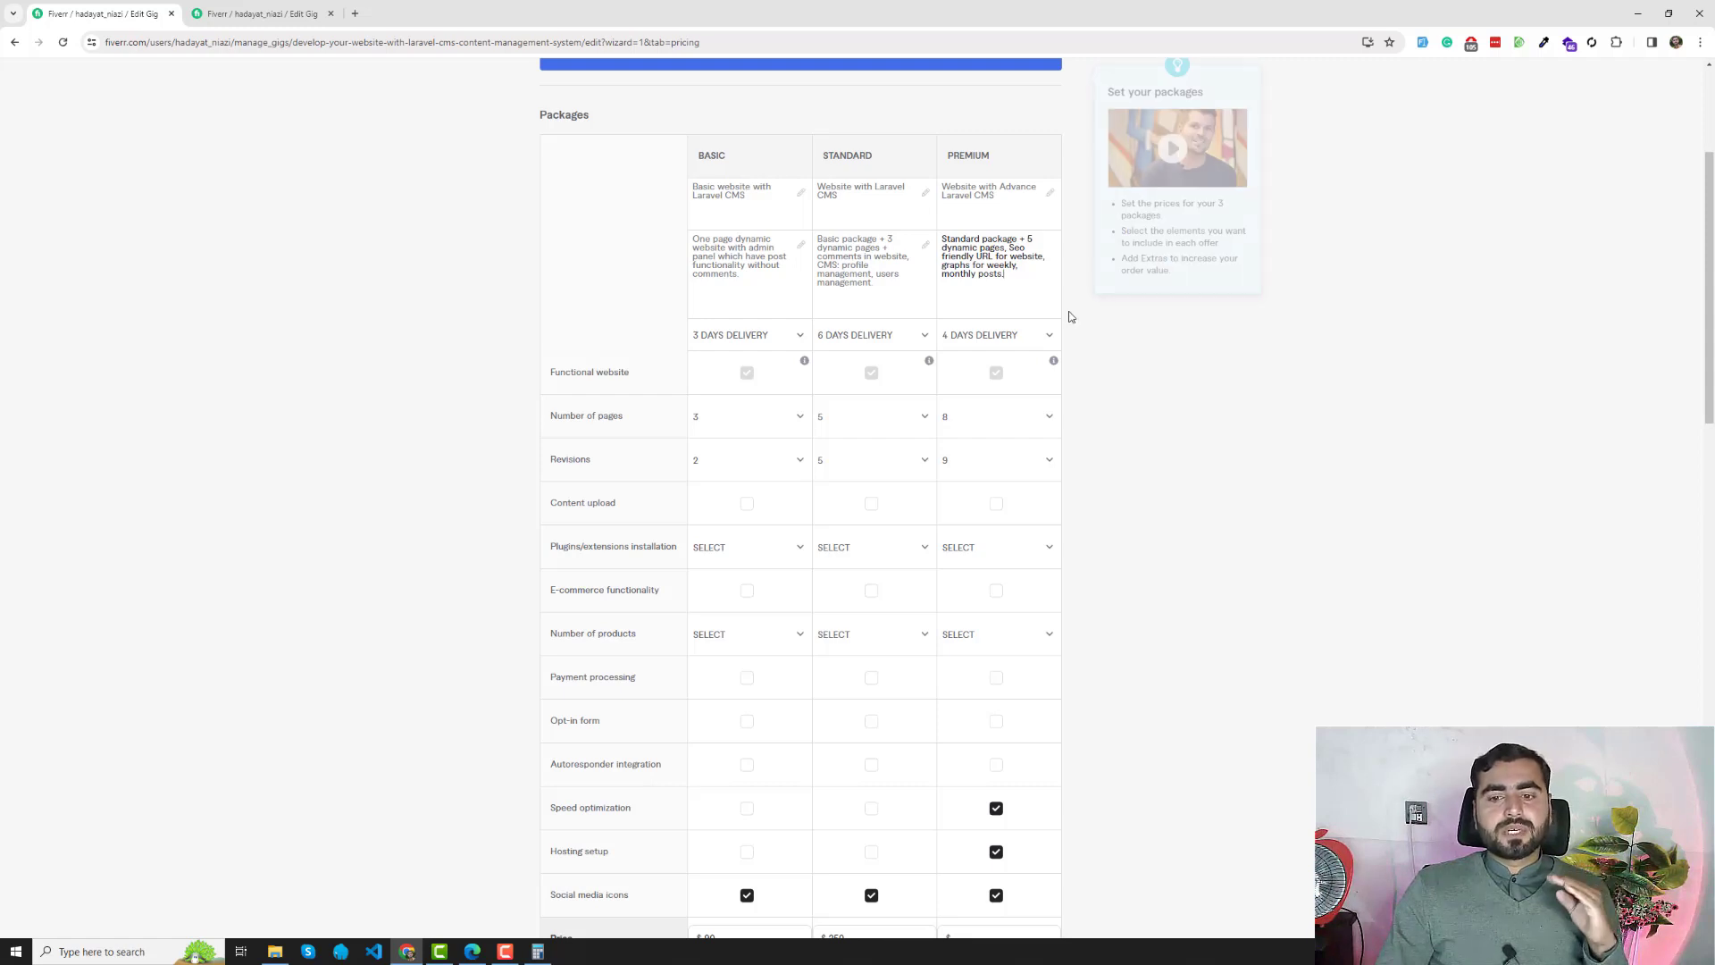
- Switch to Calculator, clear the previous result and multiply 90 by 5 to estimate the Premium package's price
scroll(993, 620, down, 3)
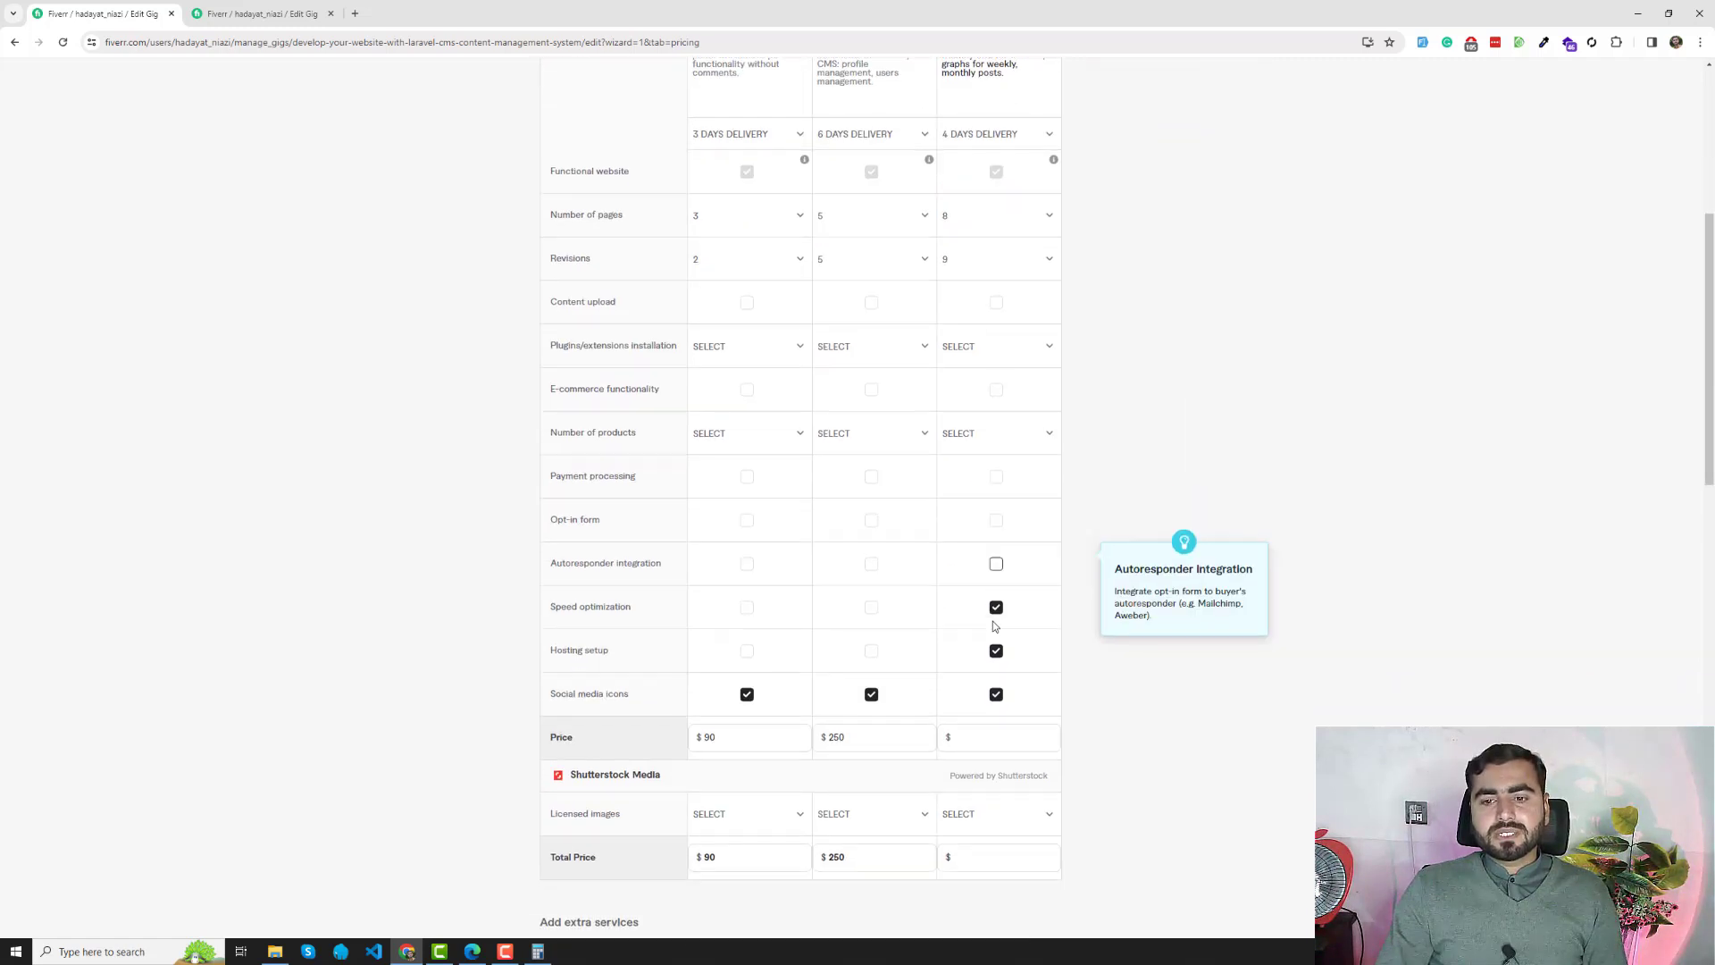
scroll(996, 602, down, 1)
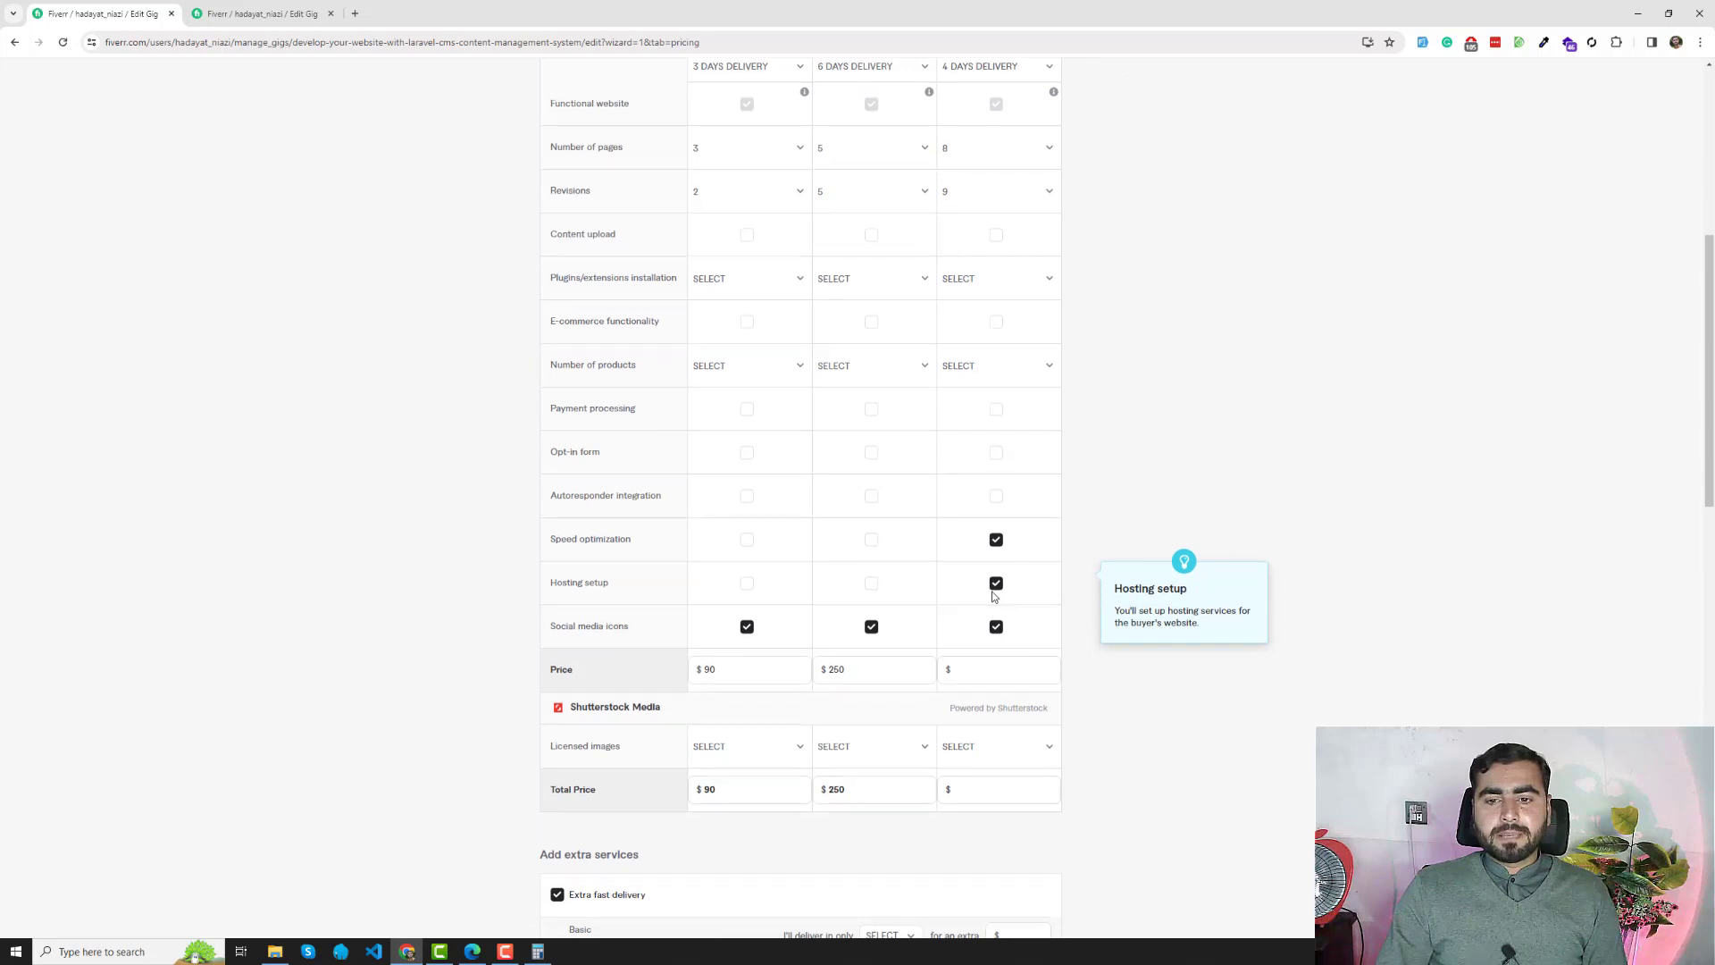
scroll(994, 603, down, 1)
click(989, 596)
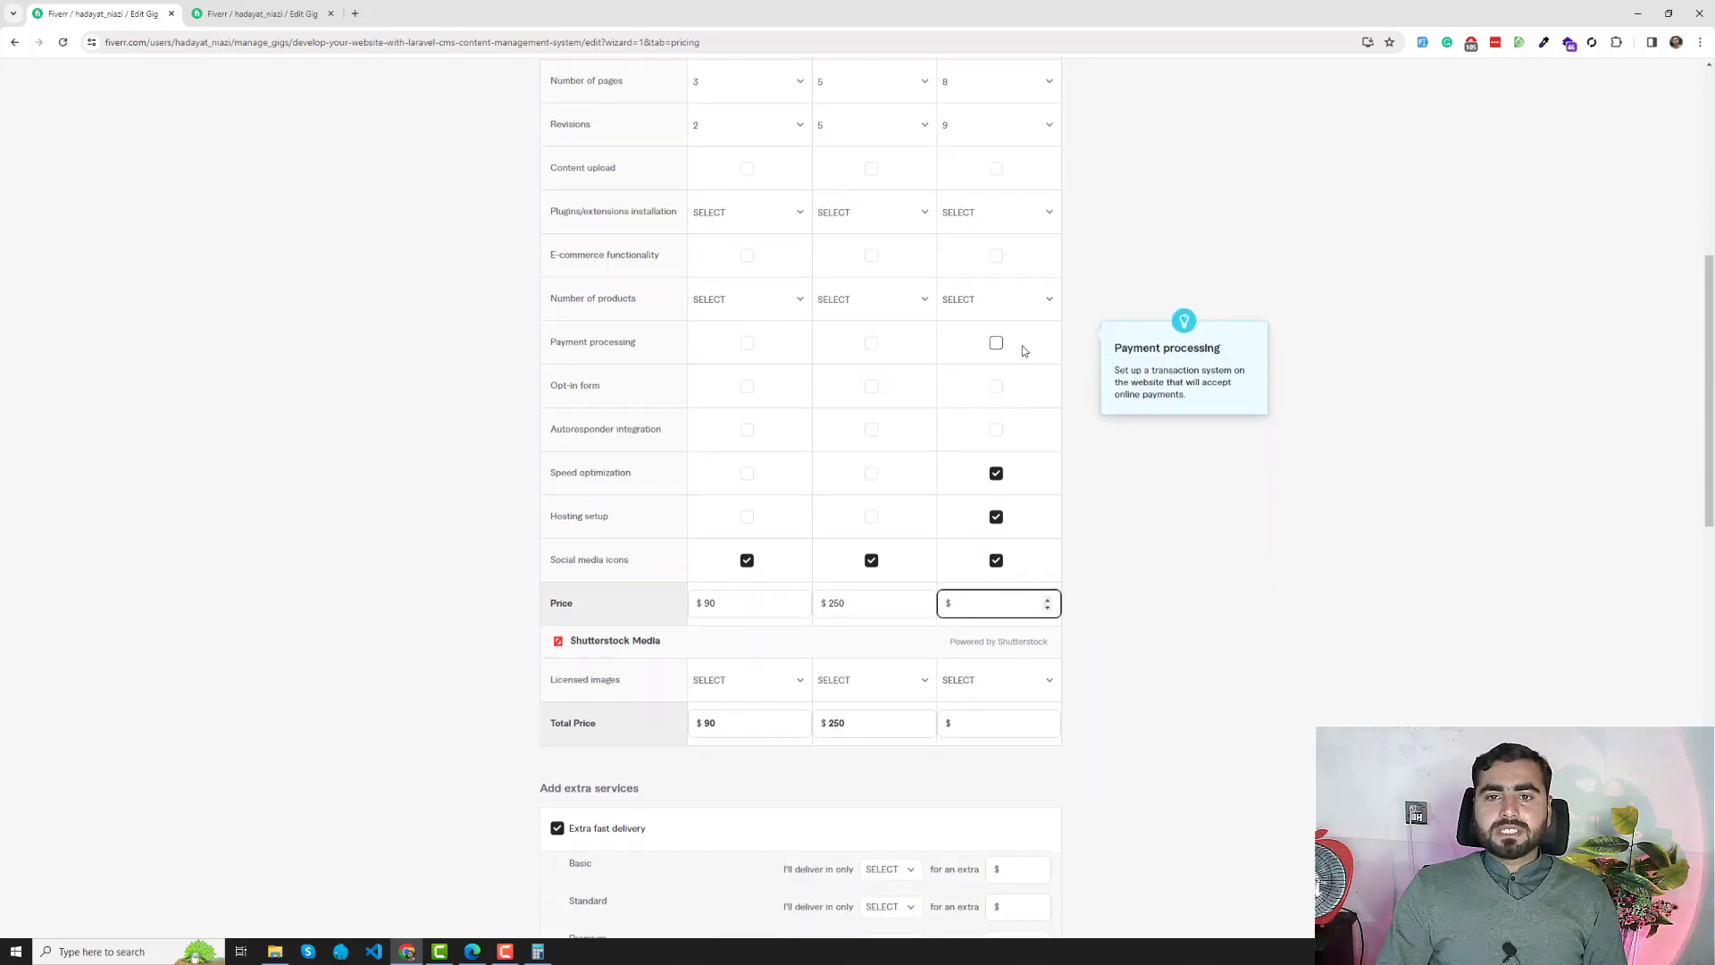
scroll(1022, 348, up, 3)
key(alt+Tab)
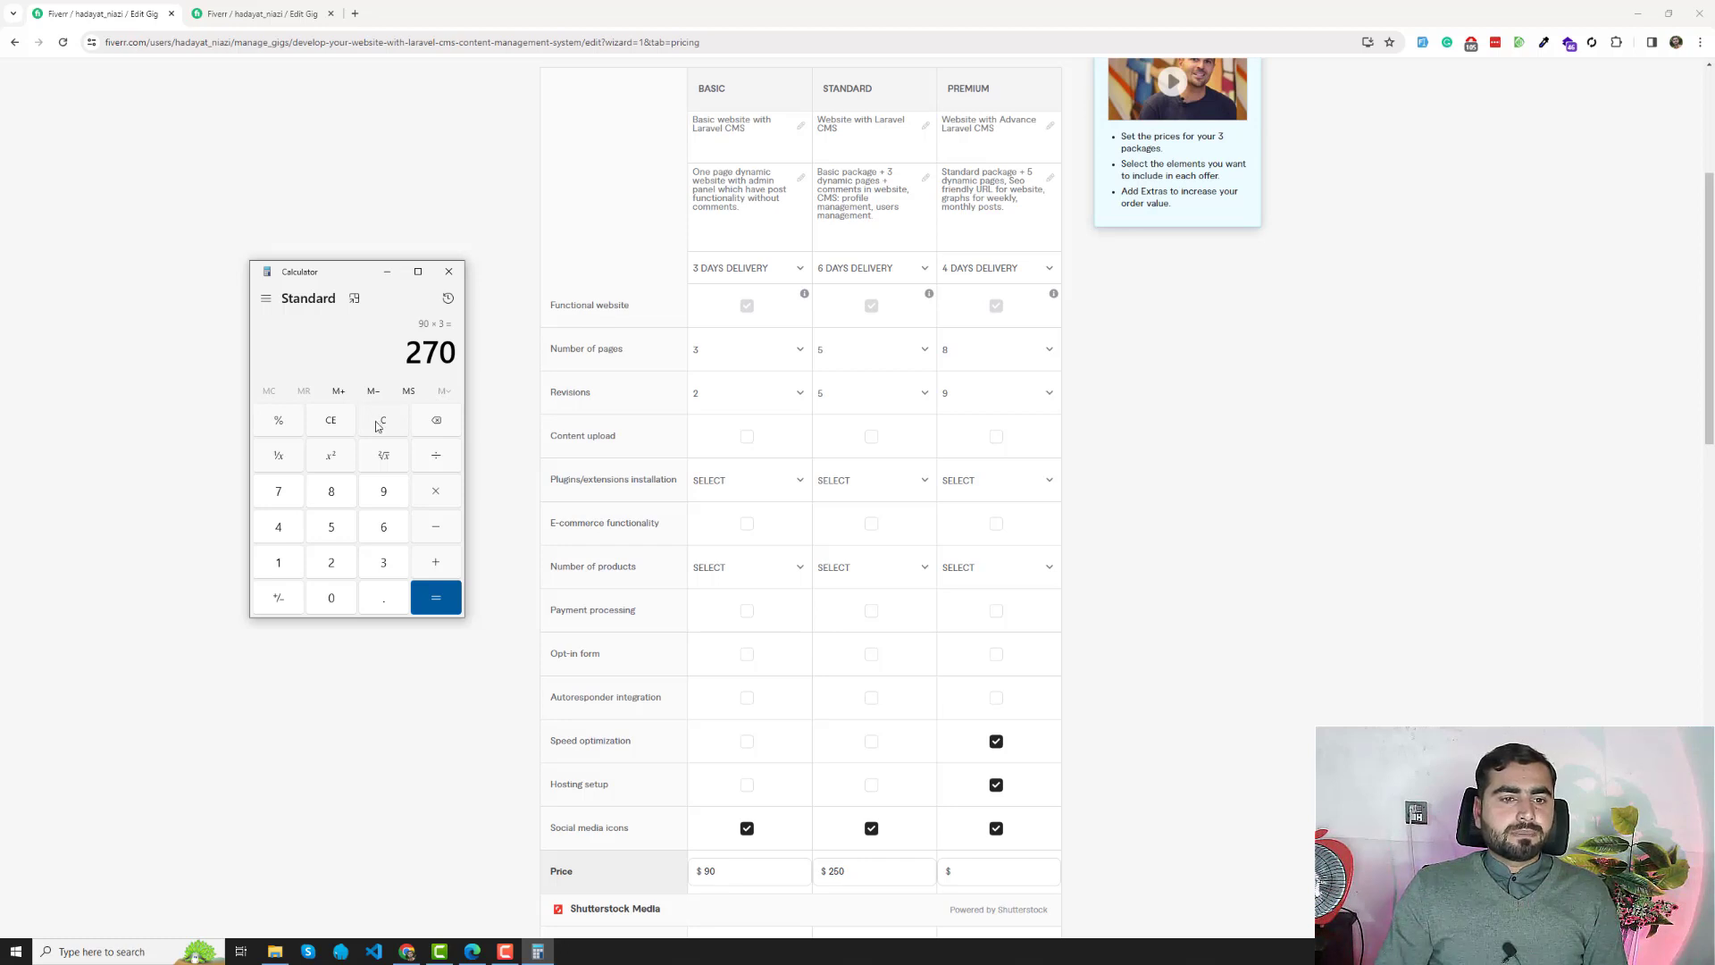
click(333, 425)
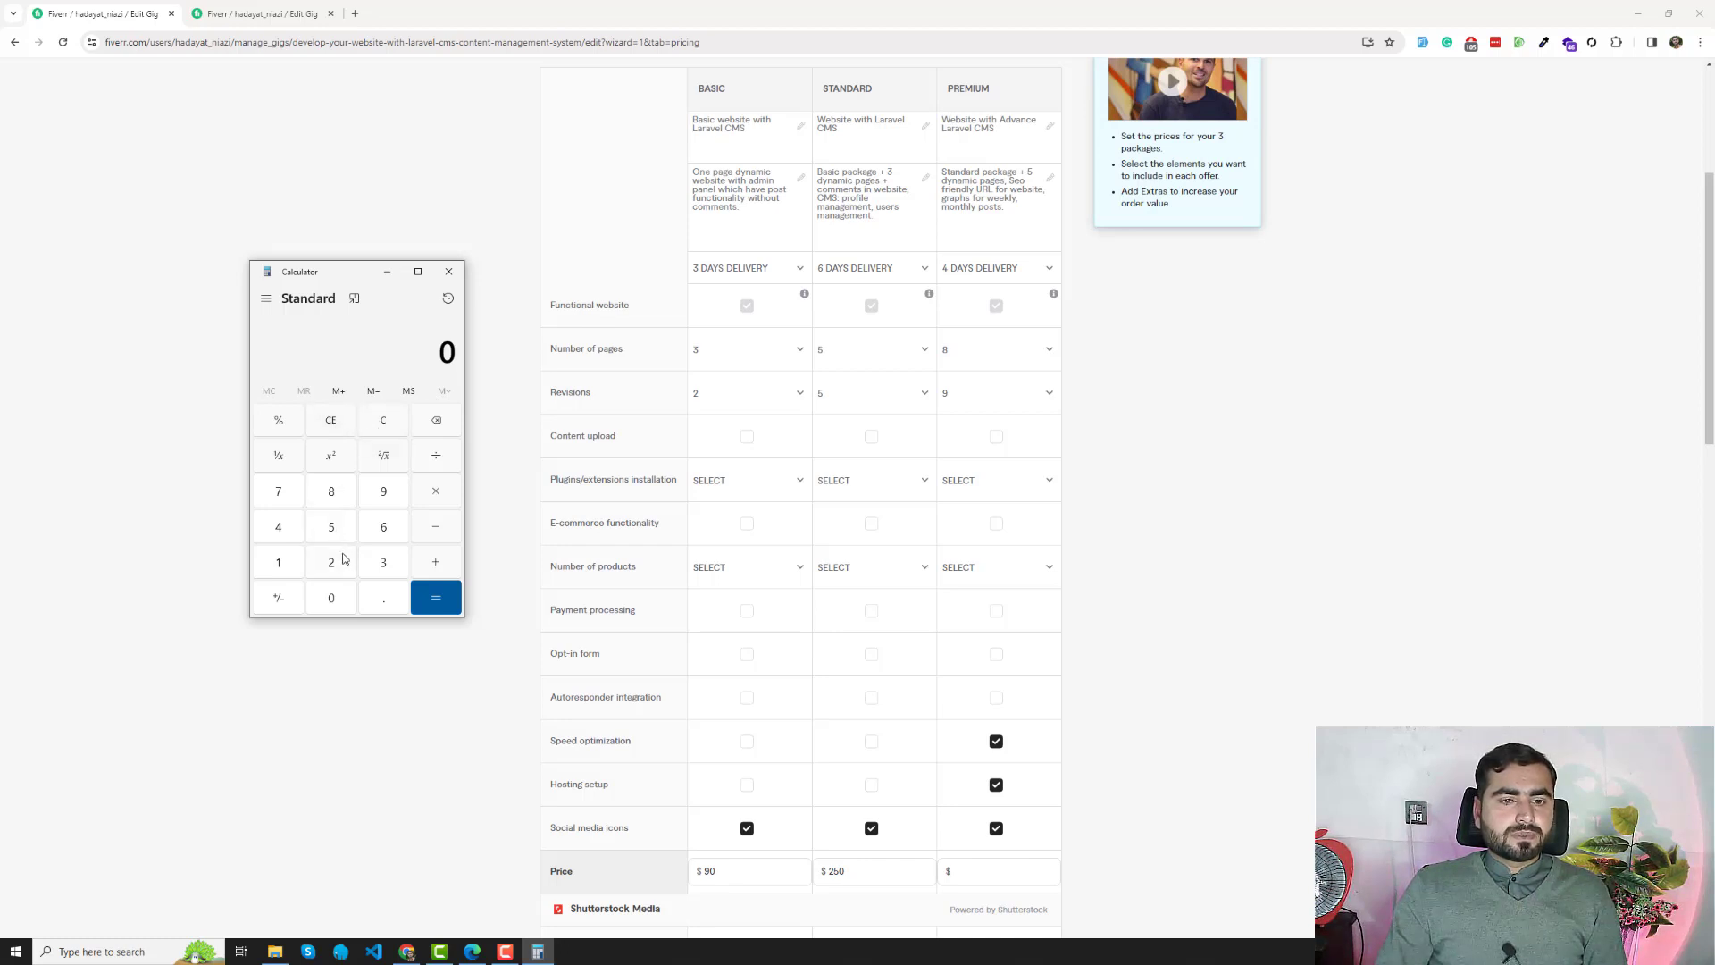
click(380, 497)
click(333, 600)
click(438, 497)
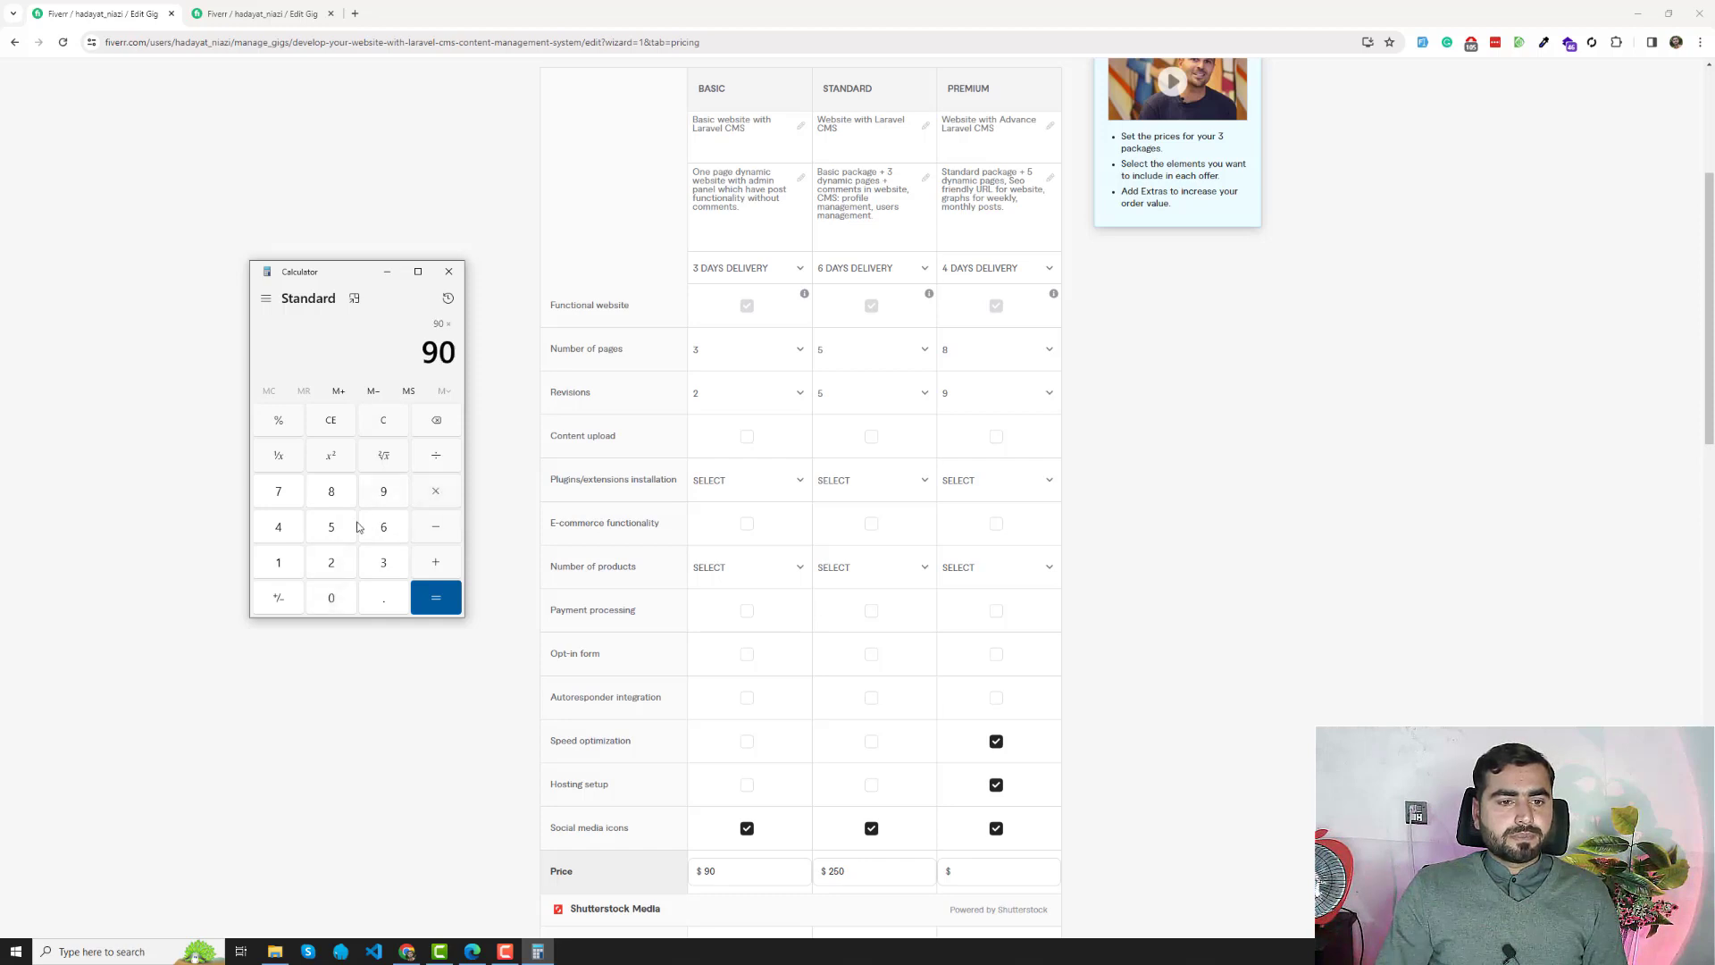
click(330, 534)
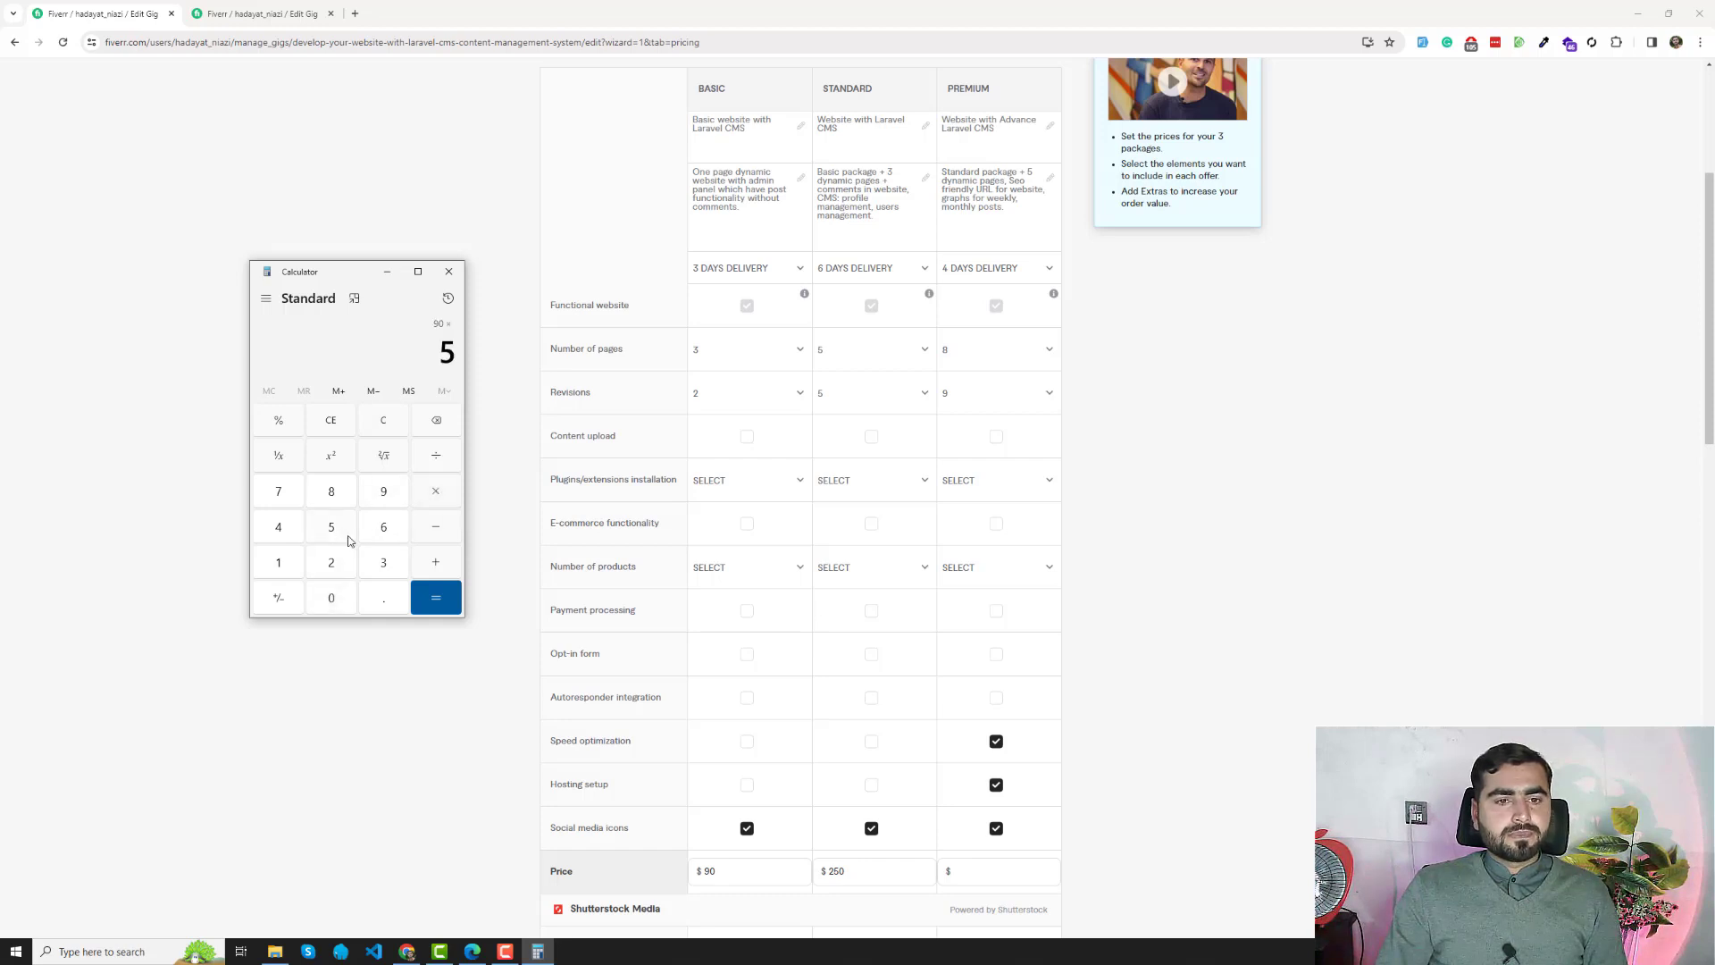
click(441, 600)
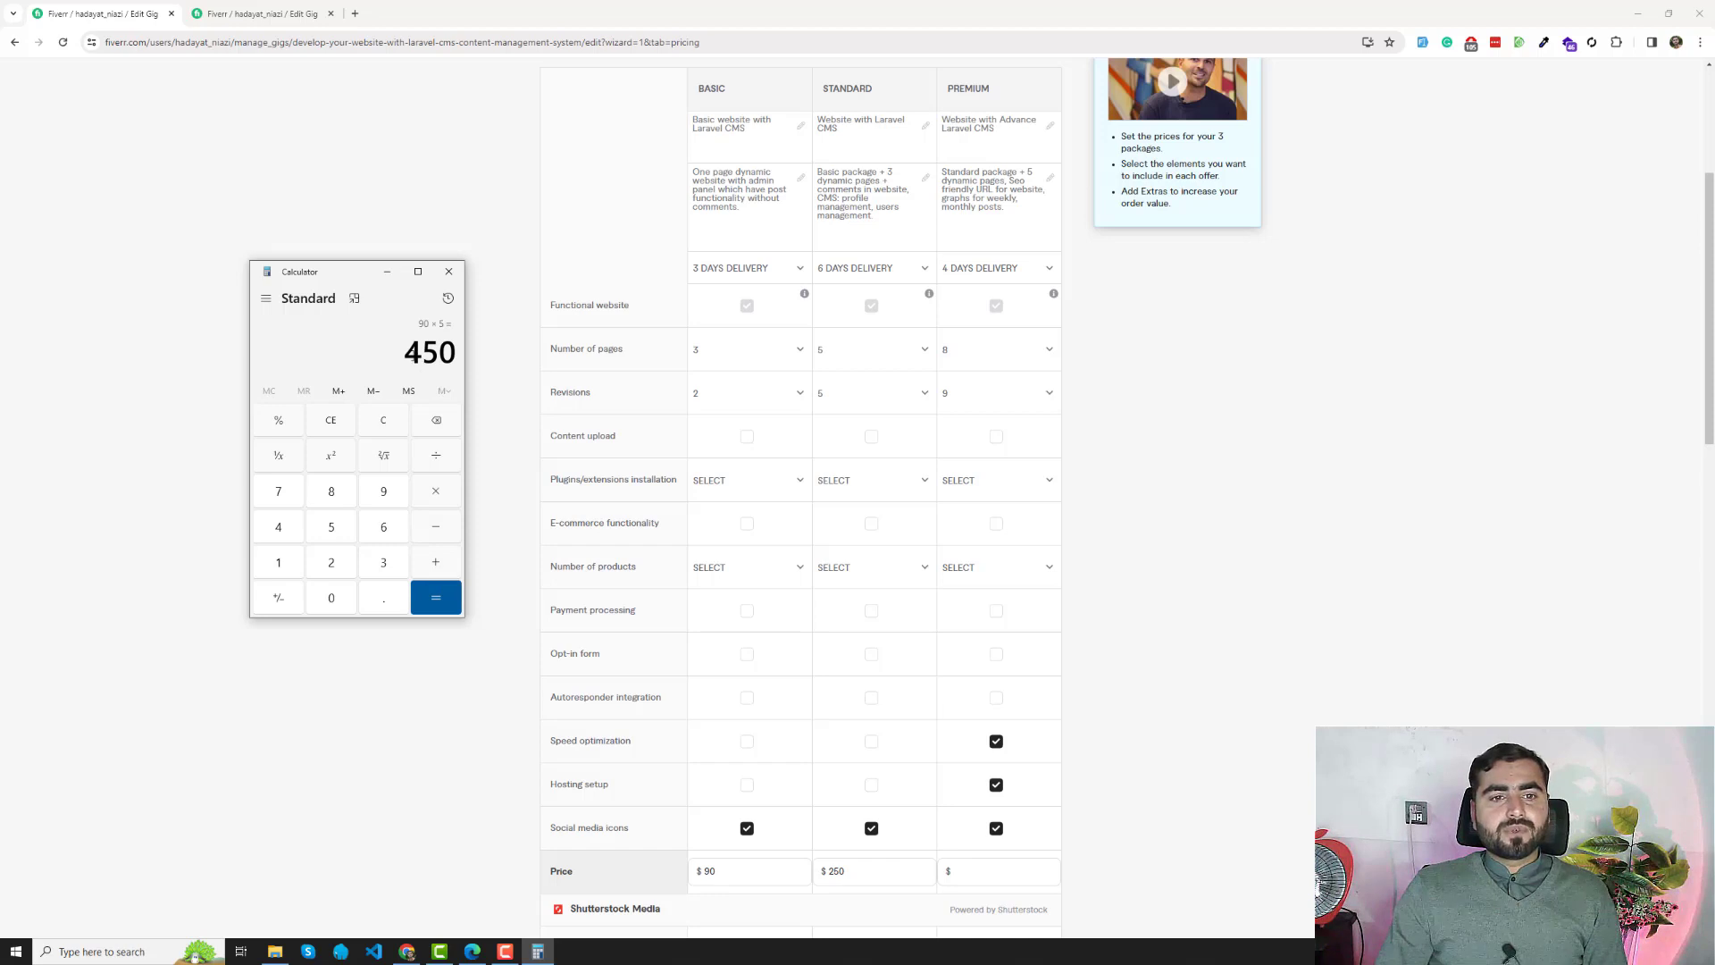
drag(404, 352, 440, 352)
click(447, 352)
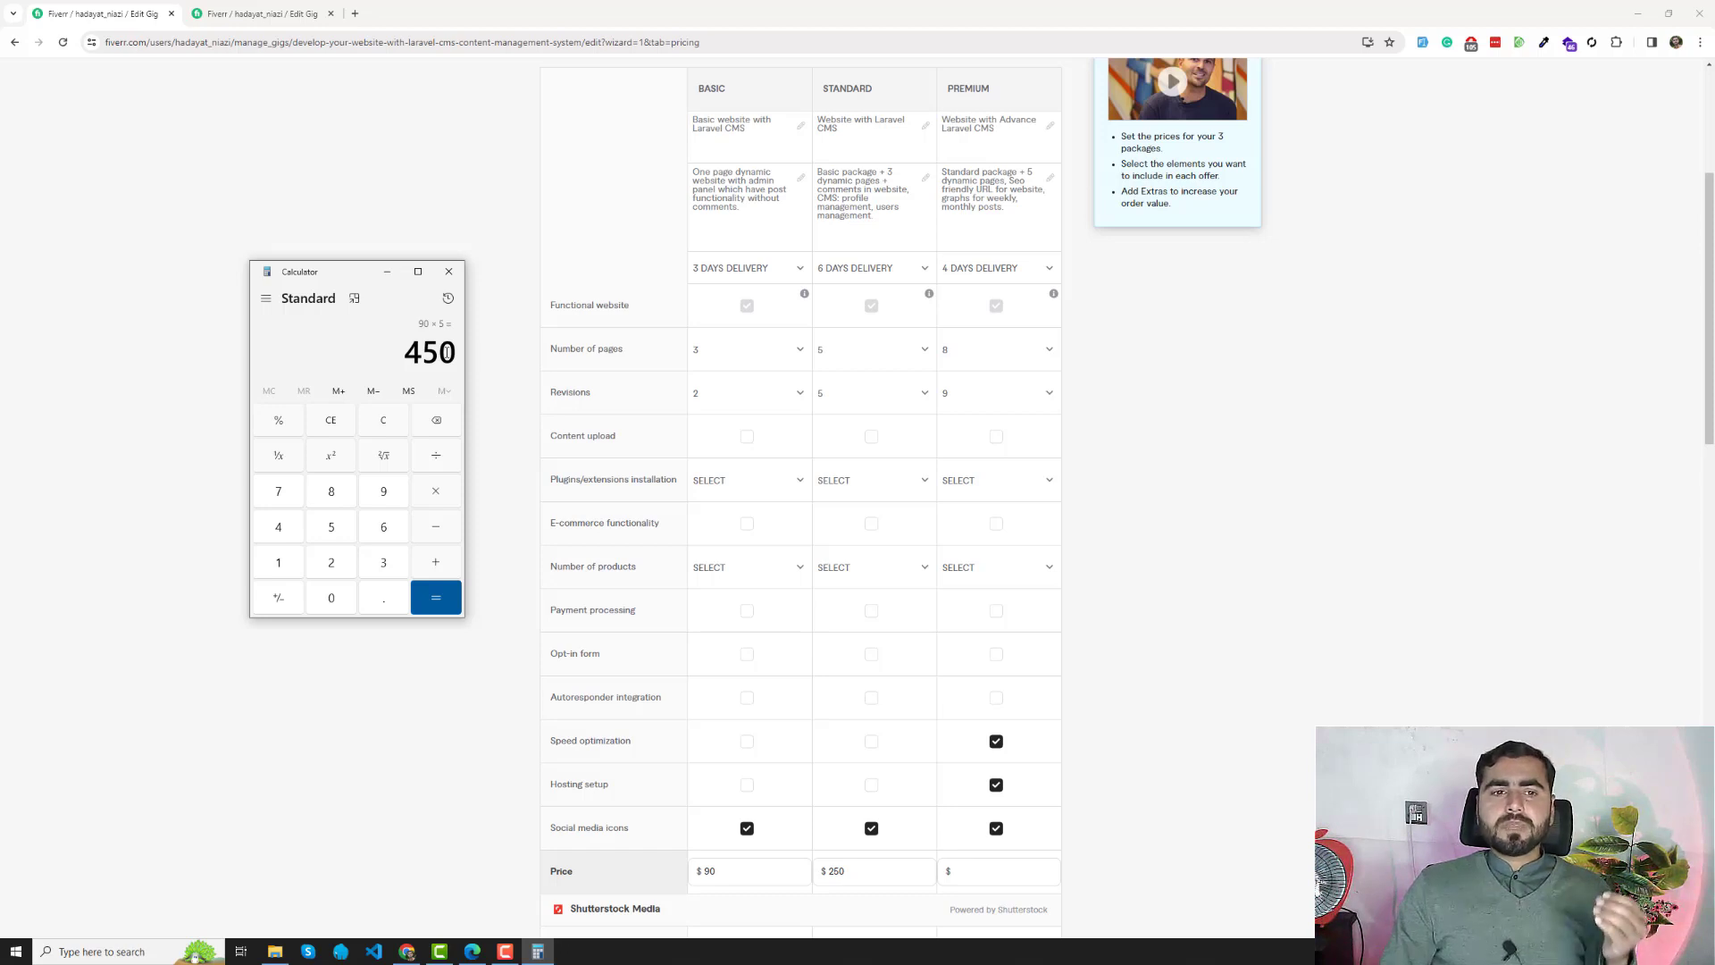
- Return to the gig's pricing page in Chrome and set the Premium package's price to $400
scroll(1050, 763, down, 1)
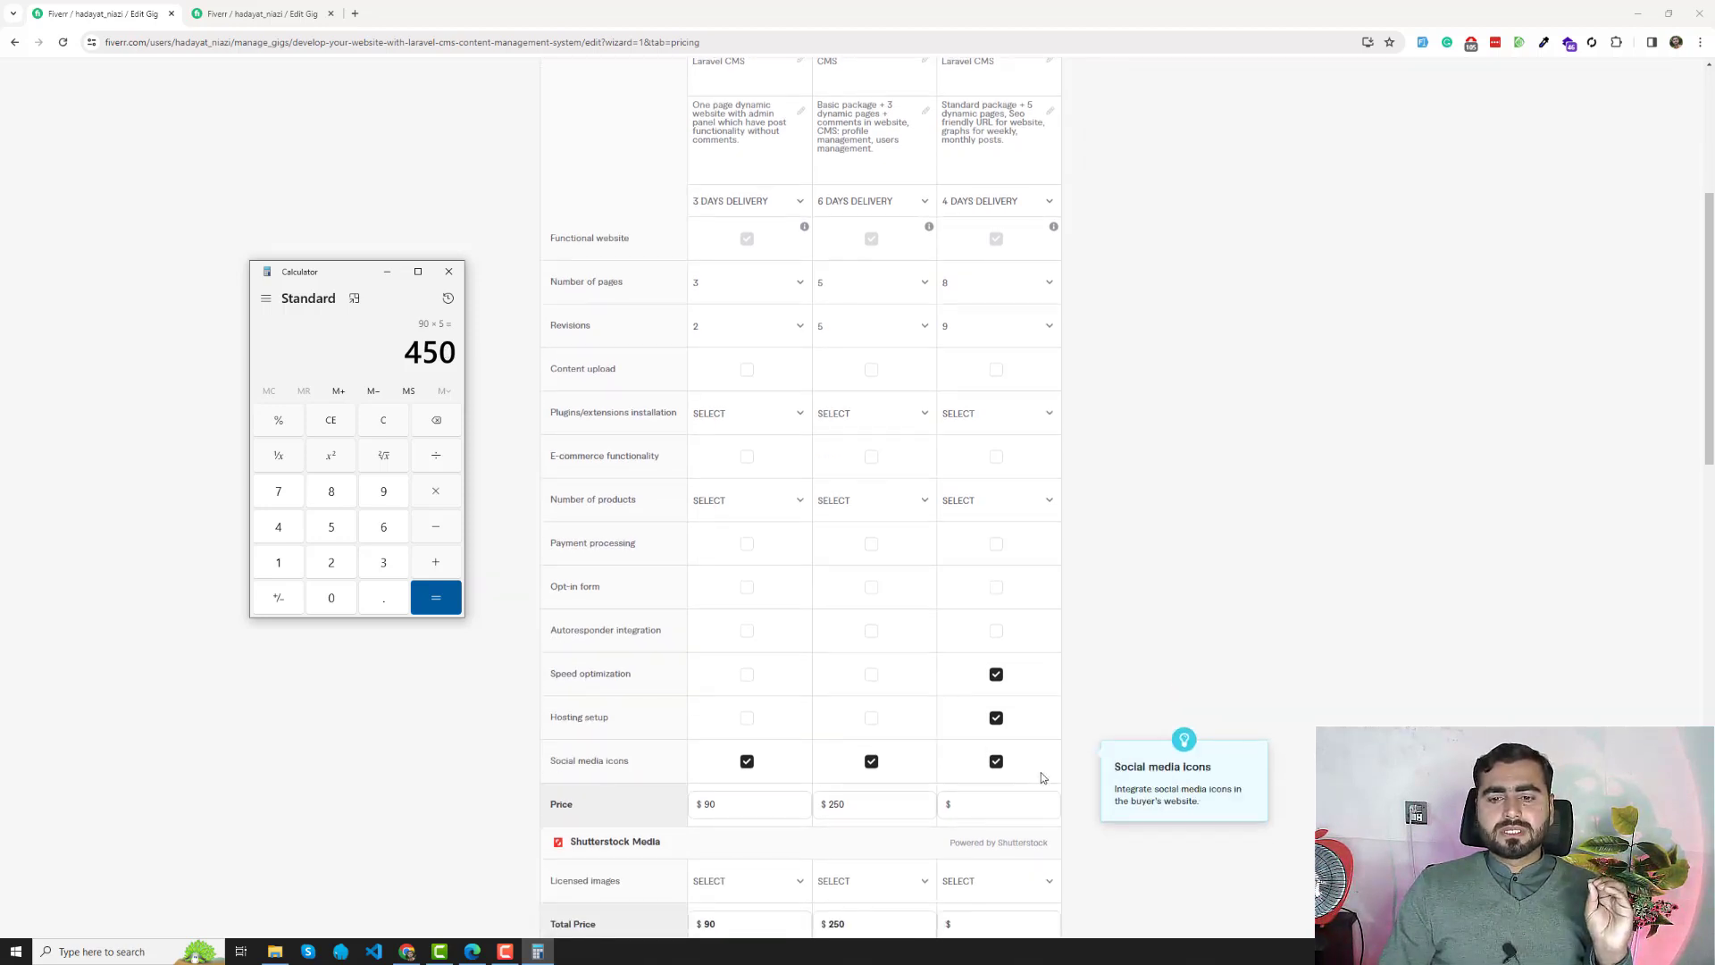
click(1014, 803)
text(4)
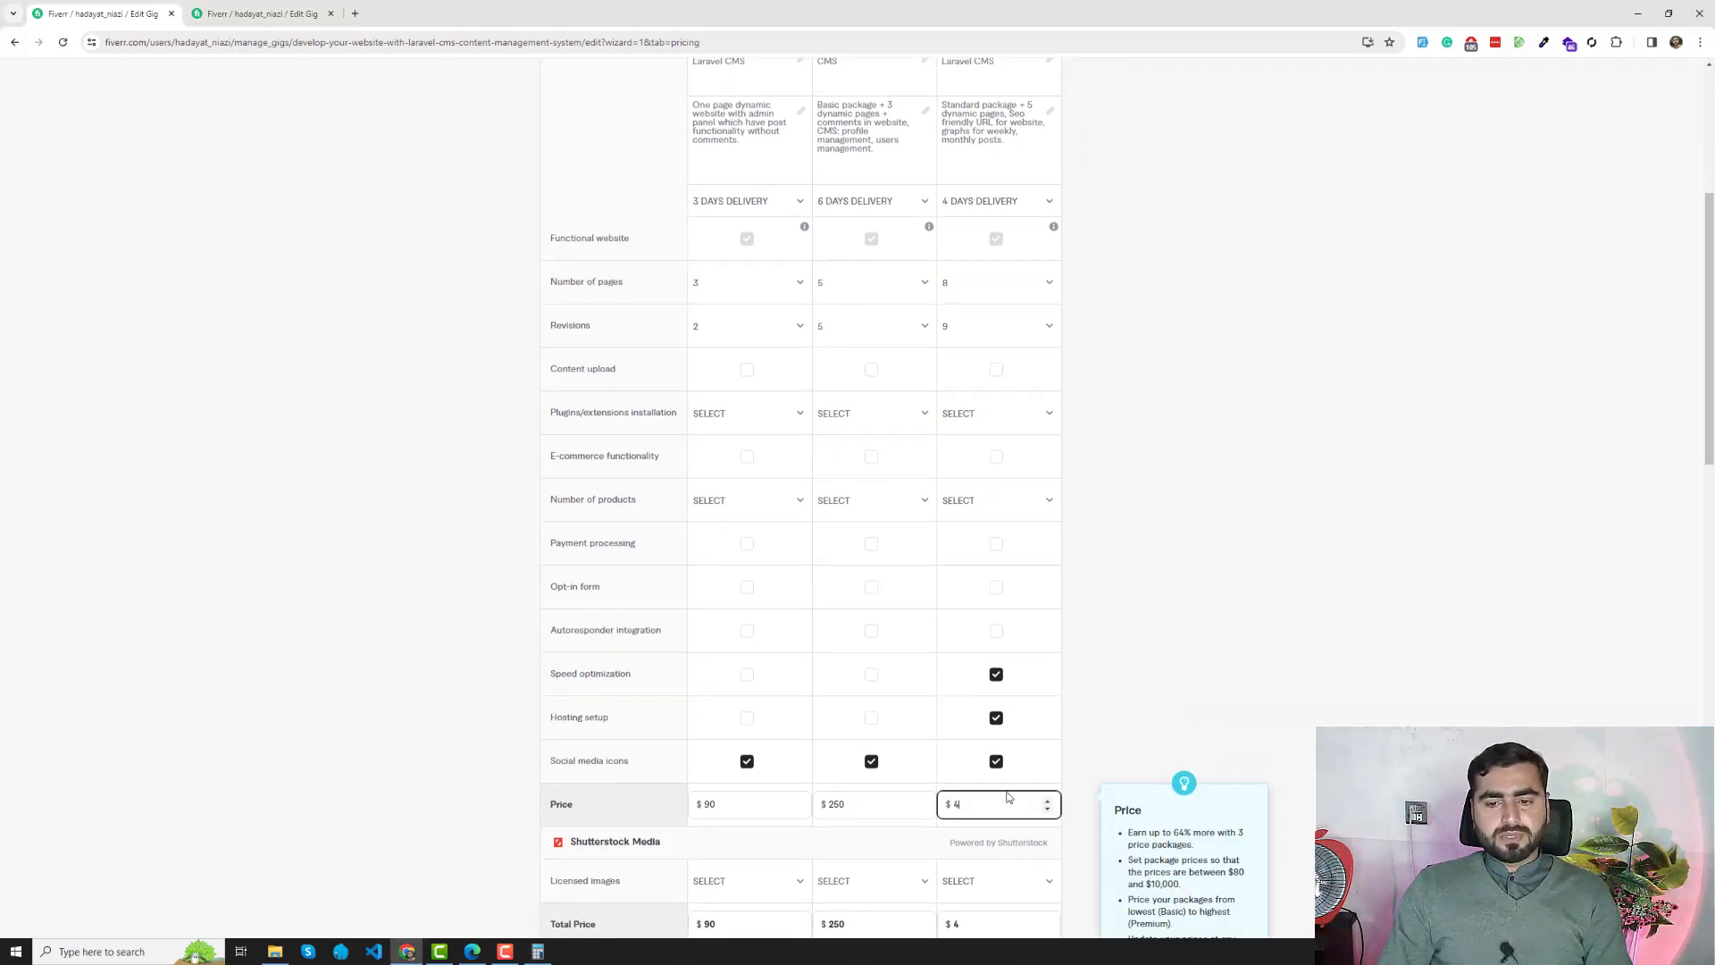
text(00)
click(1102, 648)
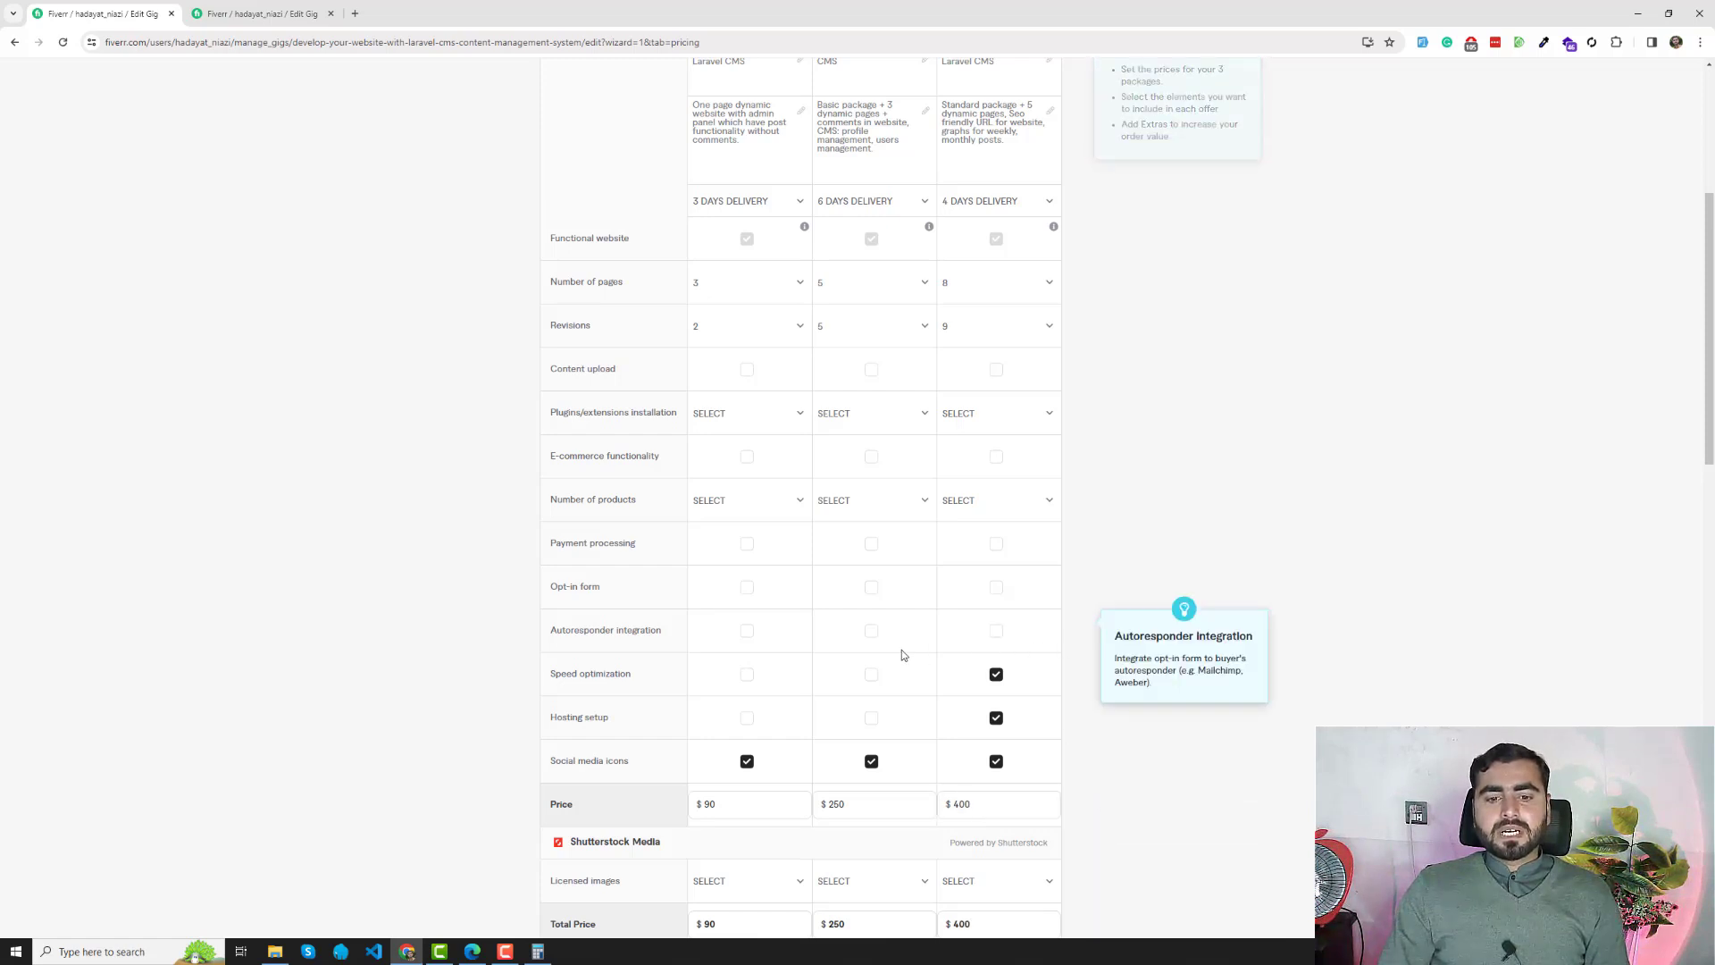
- Review the three package prices and compare them with the Basic, Standard and Premium package descriptions
scroll(903, 650, down, 2)
click(750, 677)
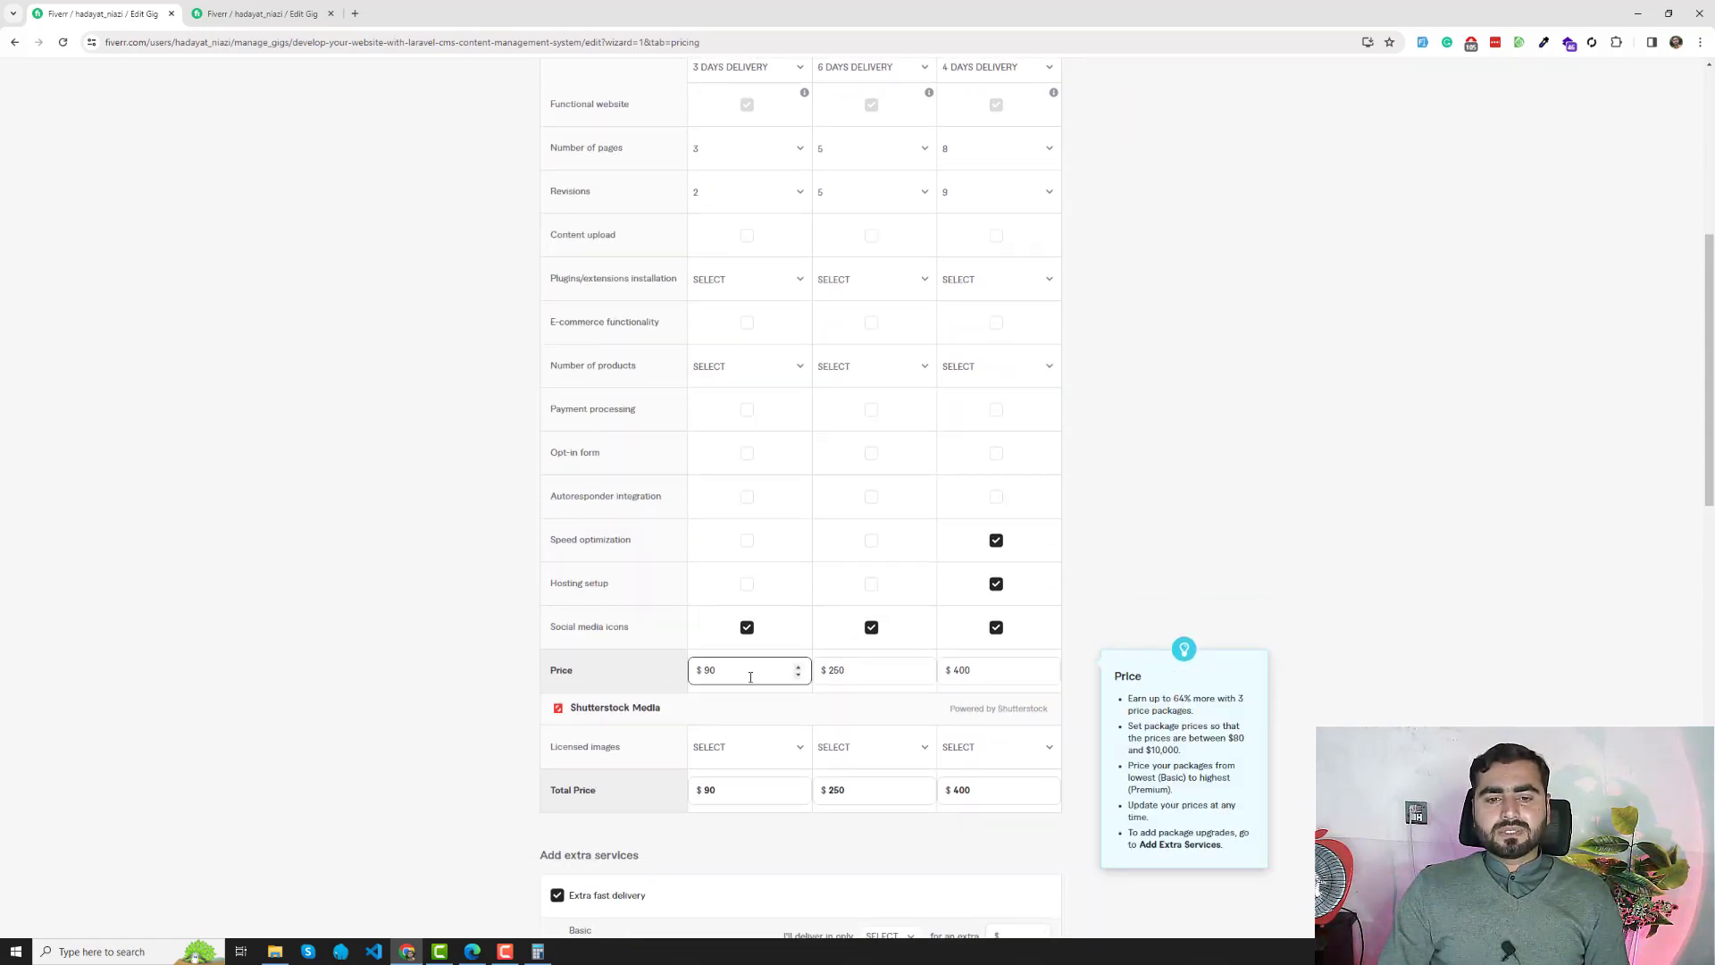
click(855, 679)
click(1006, 671)
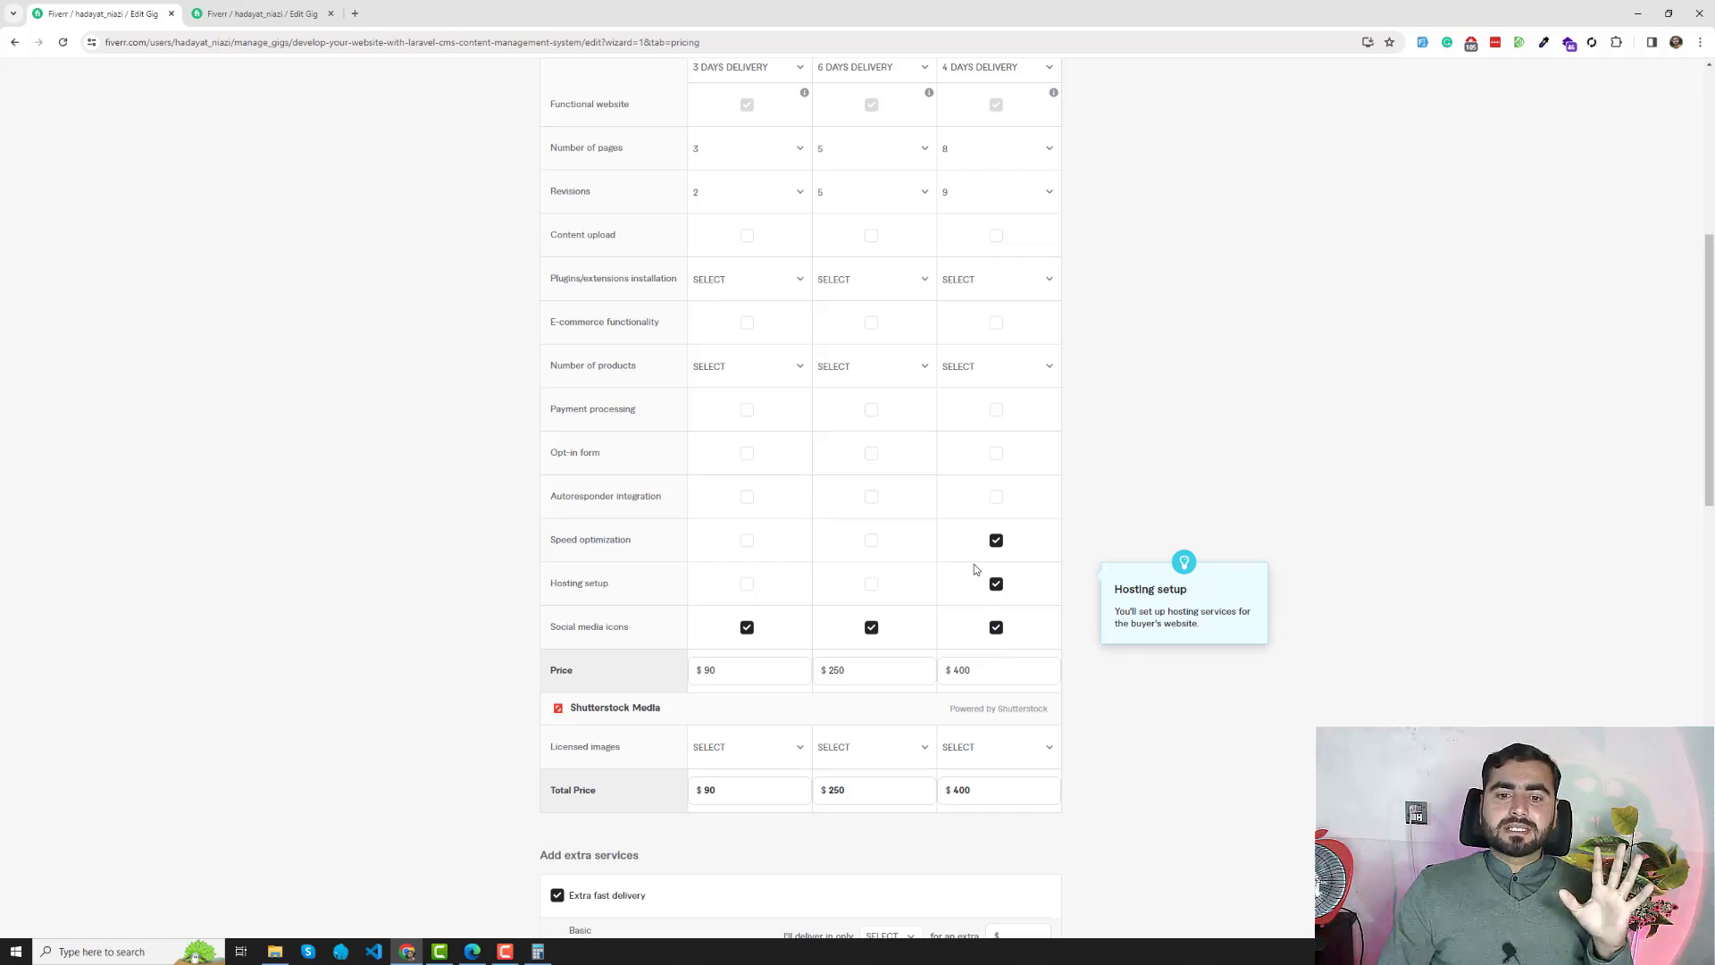
scroll(957, 562, up, 5)
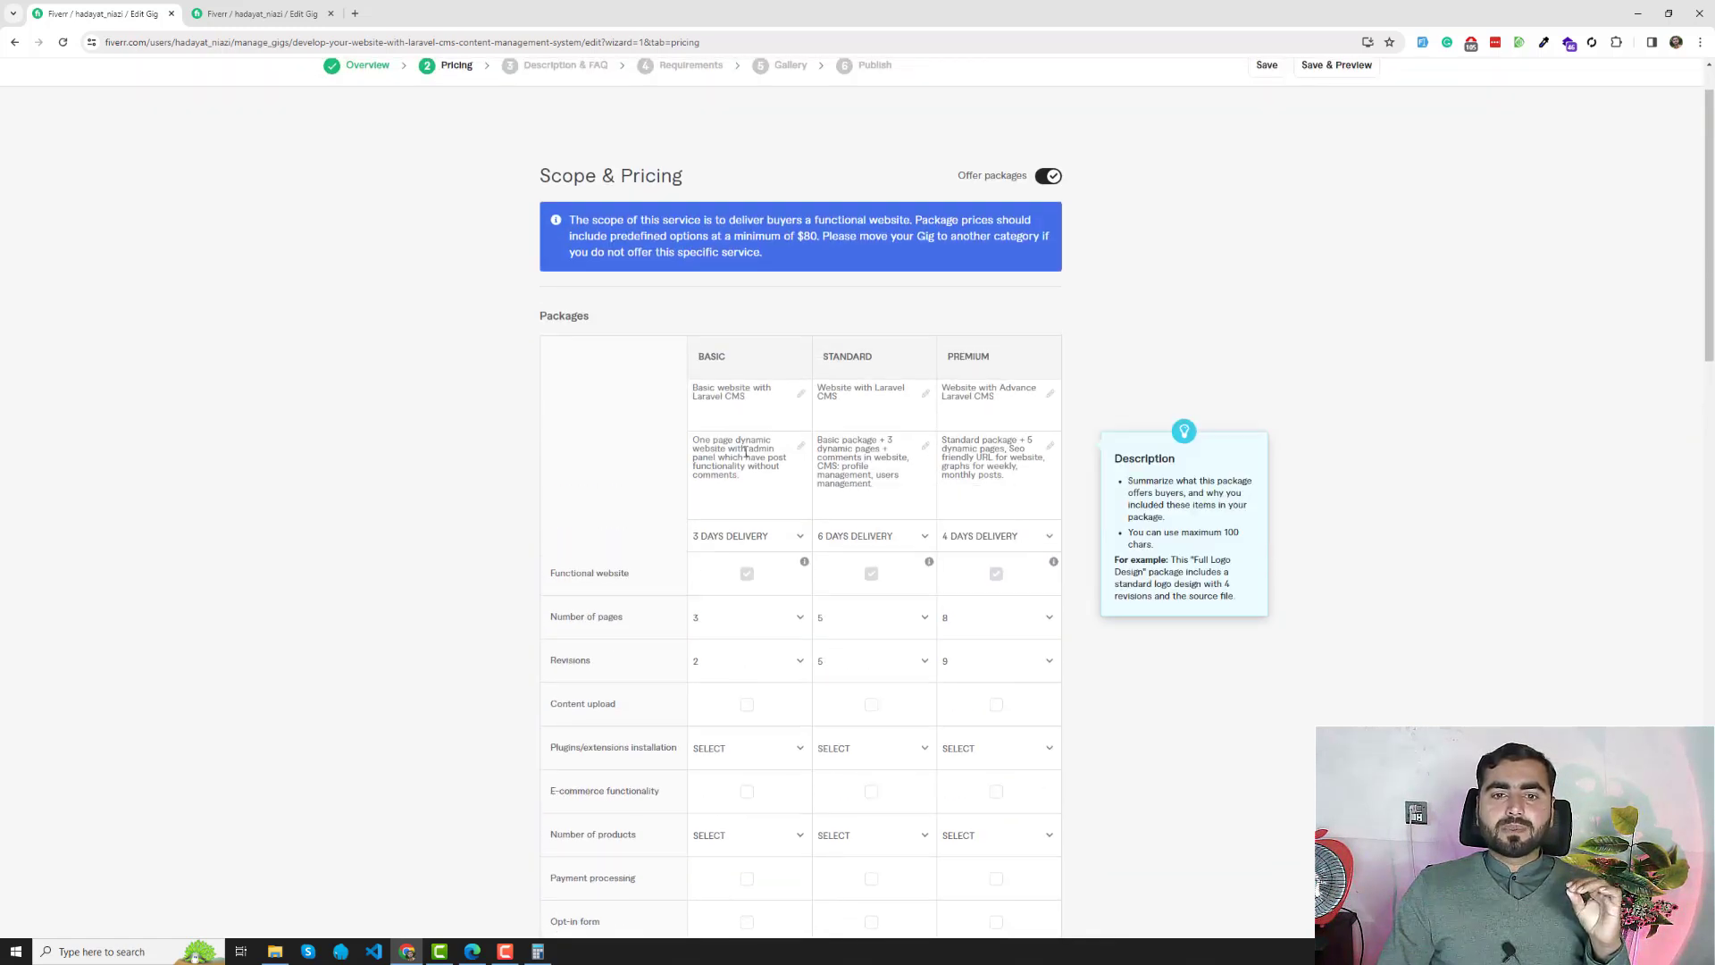
drag(744, 441, 891, 490)
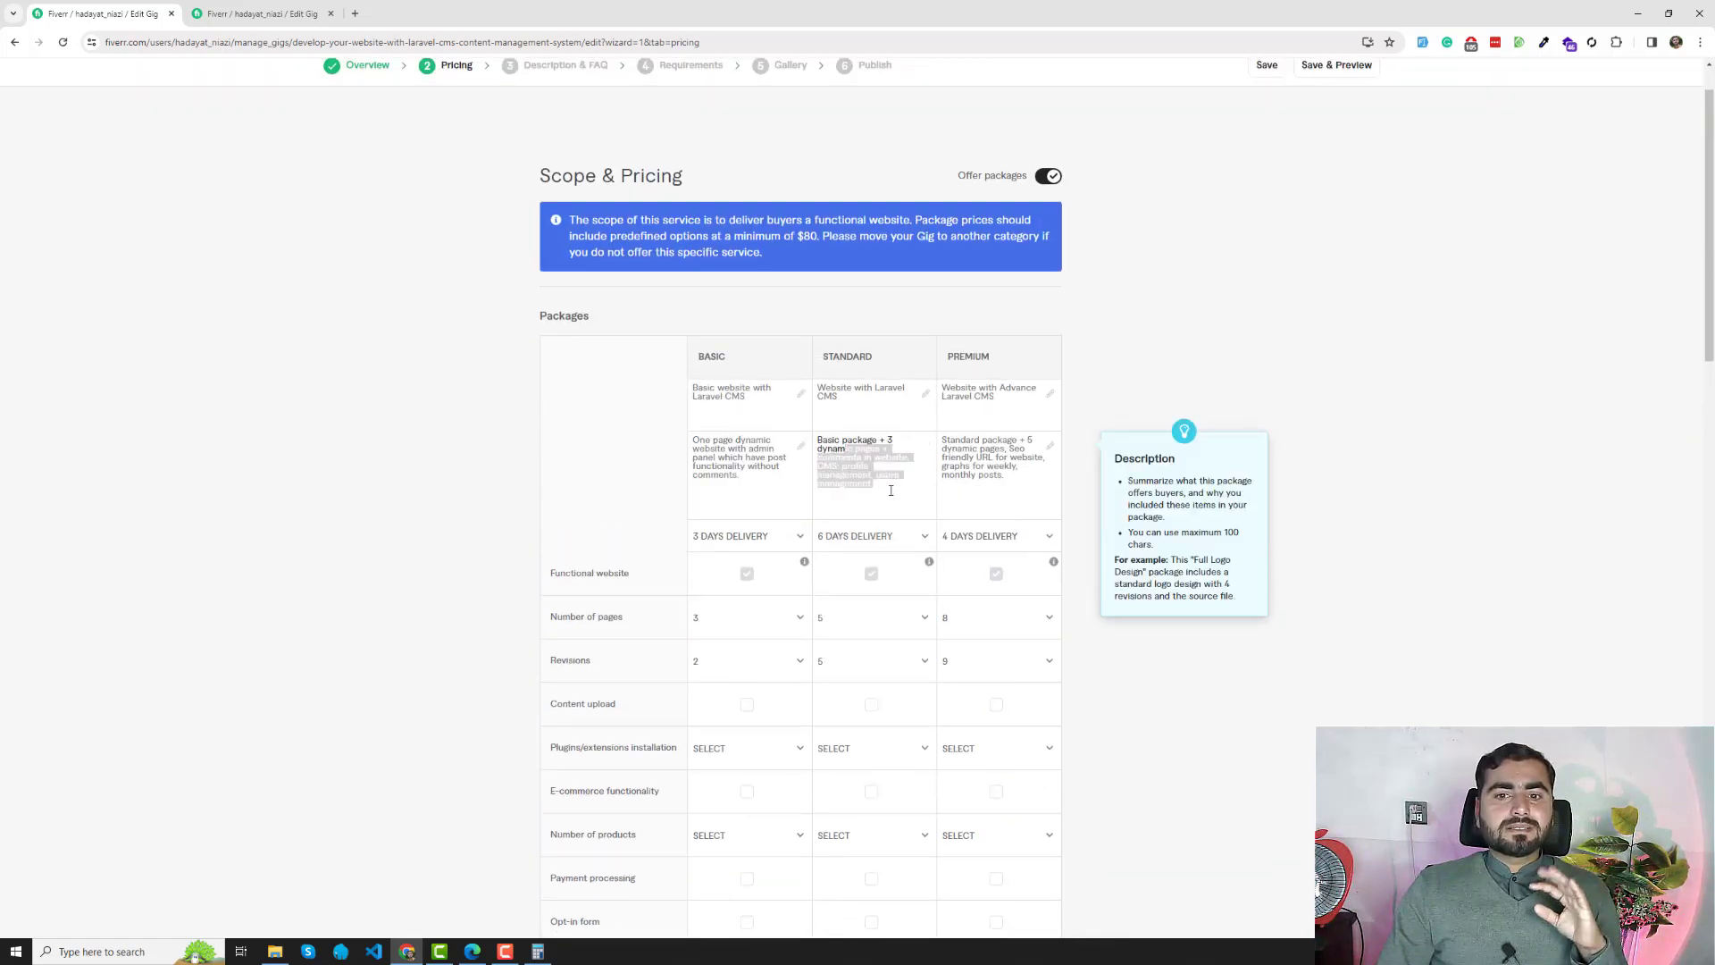
drag(971, 441, 996, 489)
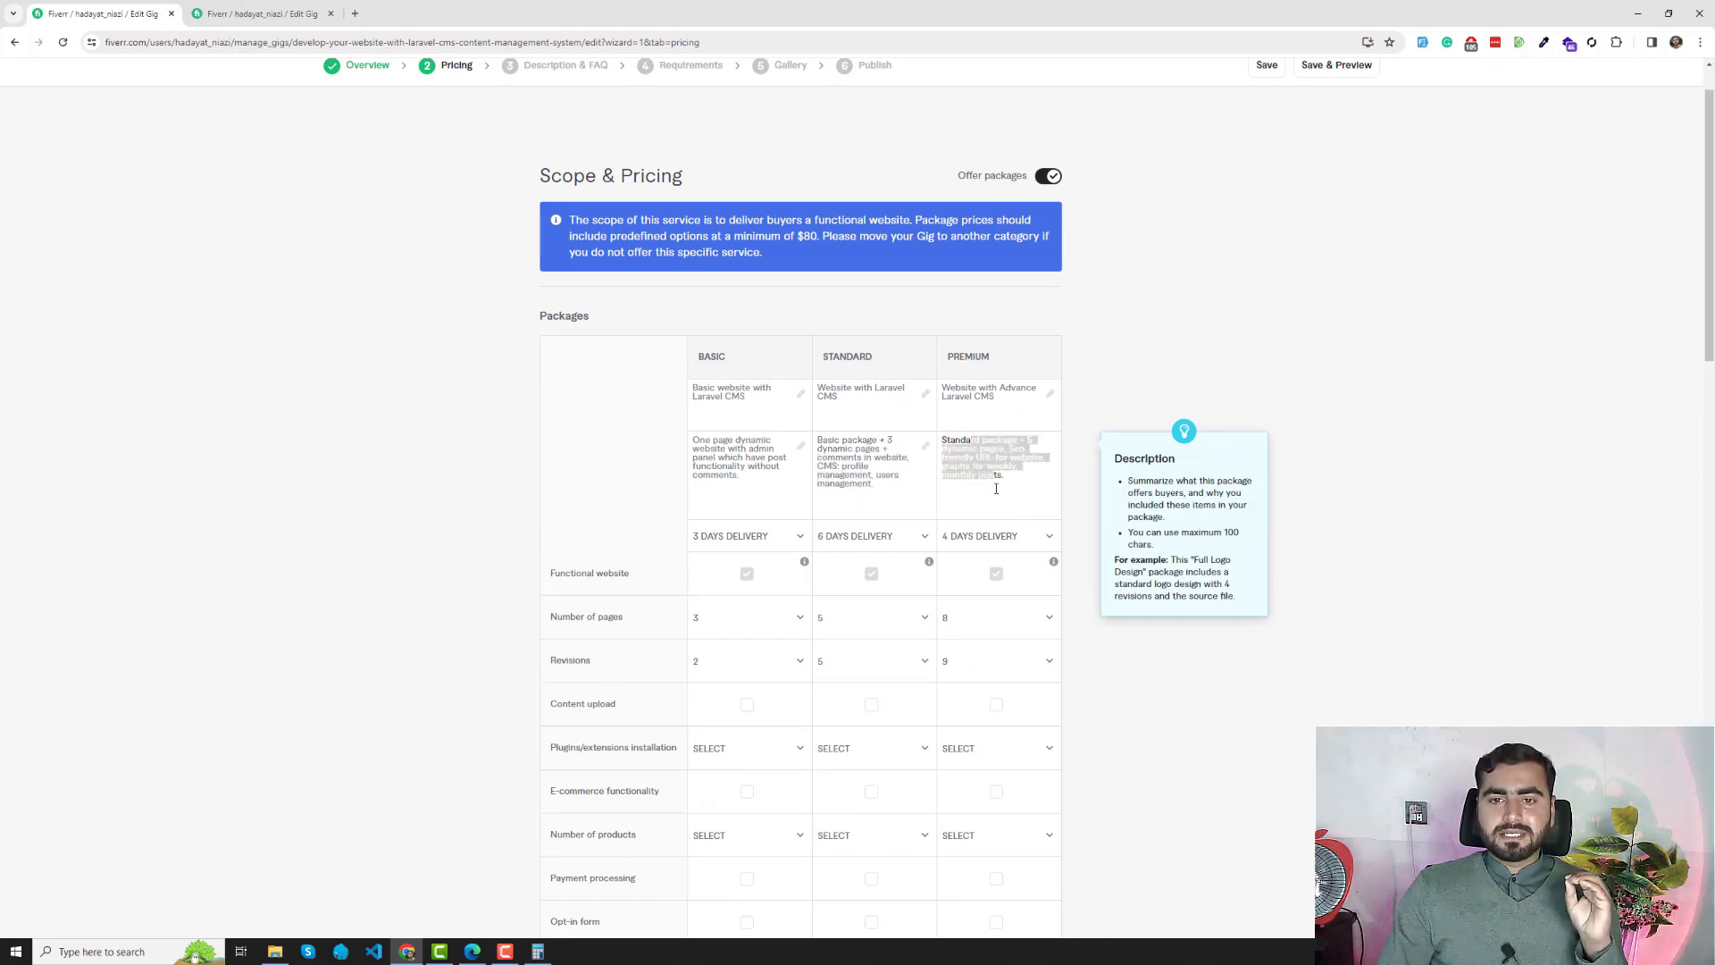
mouse_move(874, 475)
mouse_down()
mouse_move(849, 450)
mouse_move(890, 456)
mouse_up()
drag(733, 441, 764, 472)
click(765, 472)
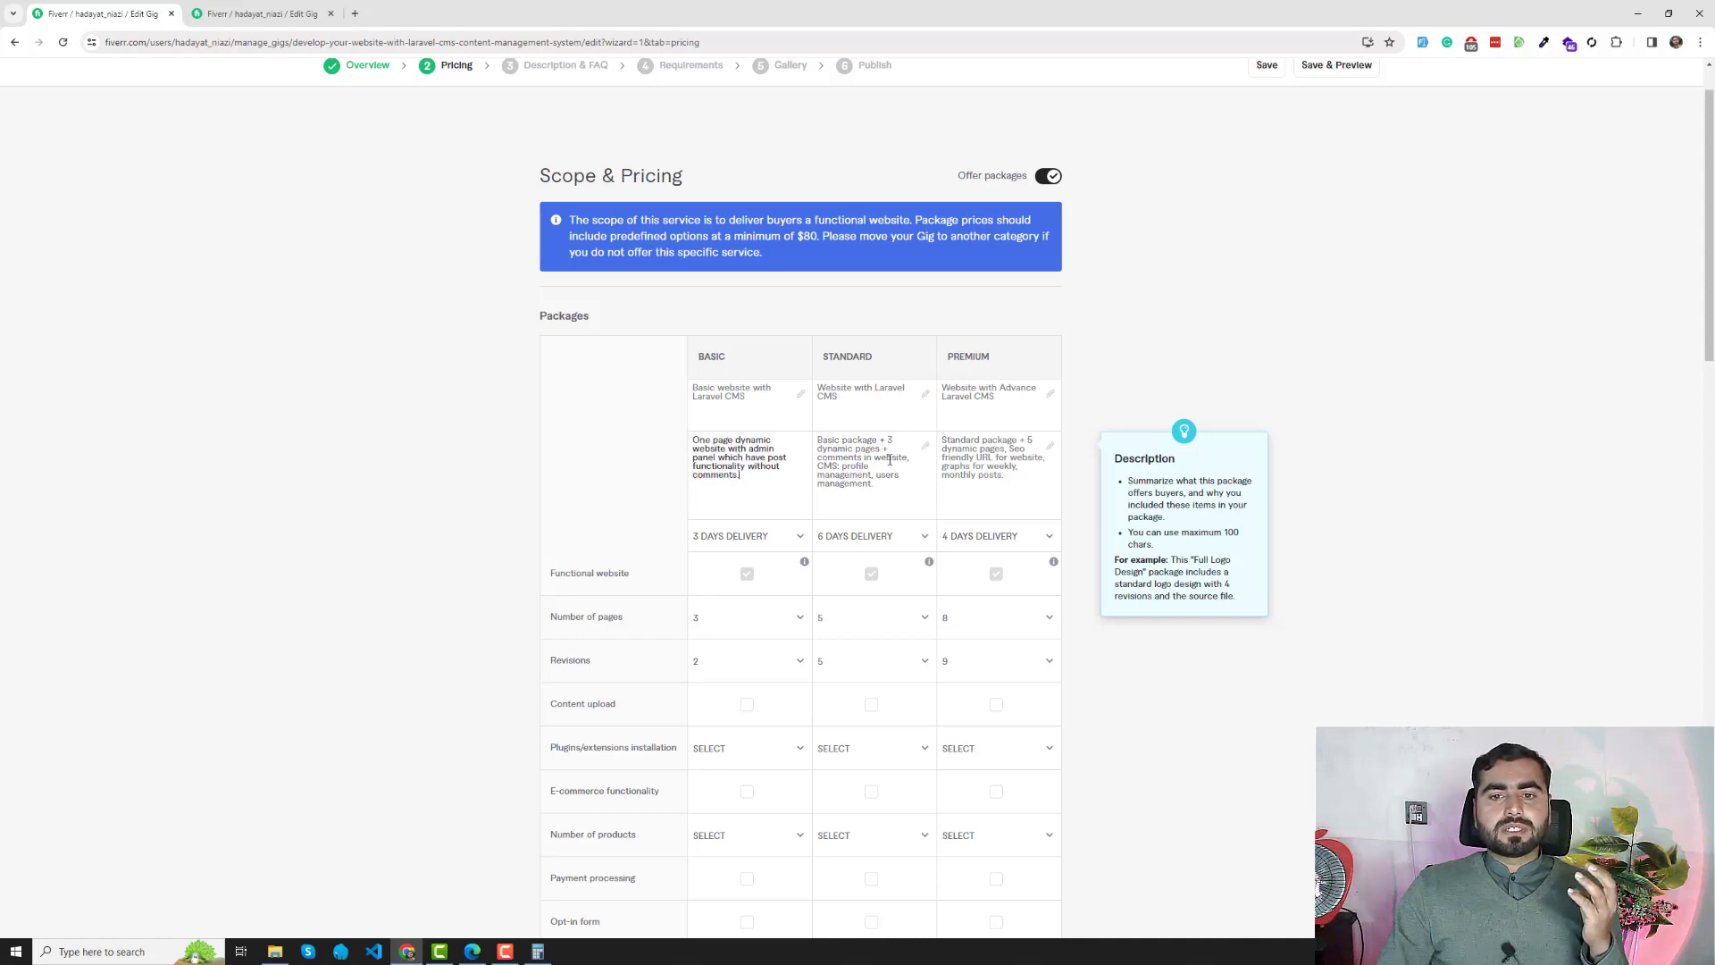
- Lower the Premium package's price to $390
scroll(989, 467, down, 5)
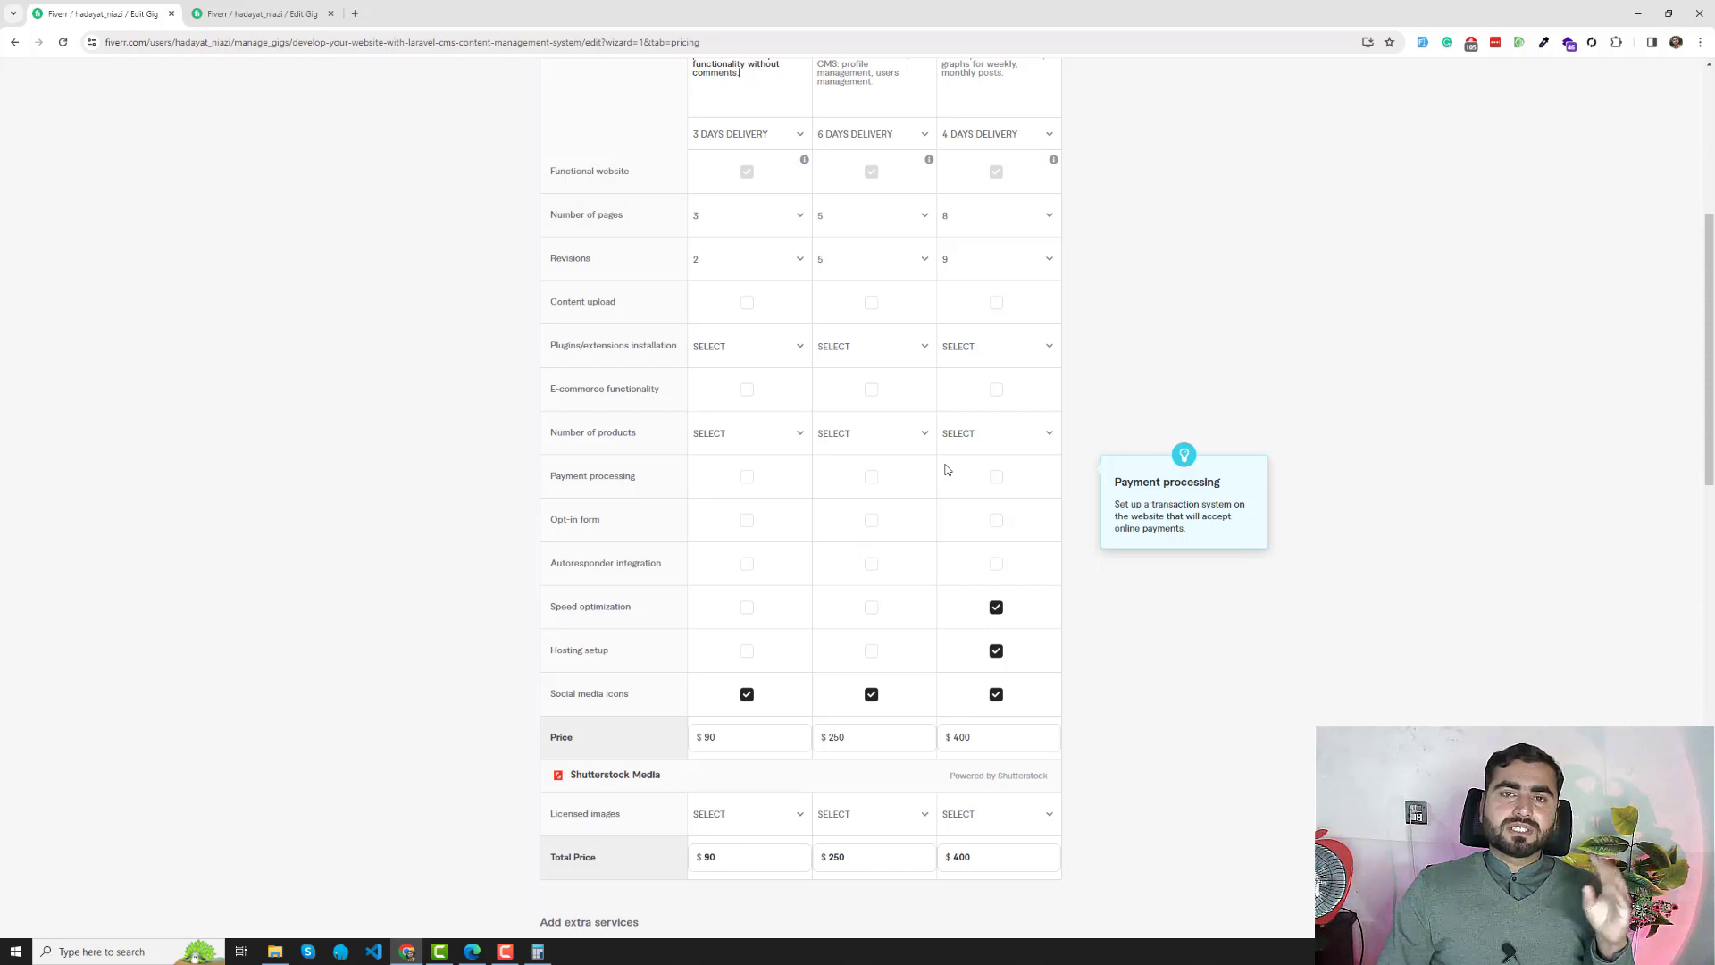
scroll(521, 540, down, 2)
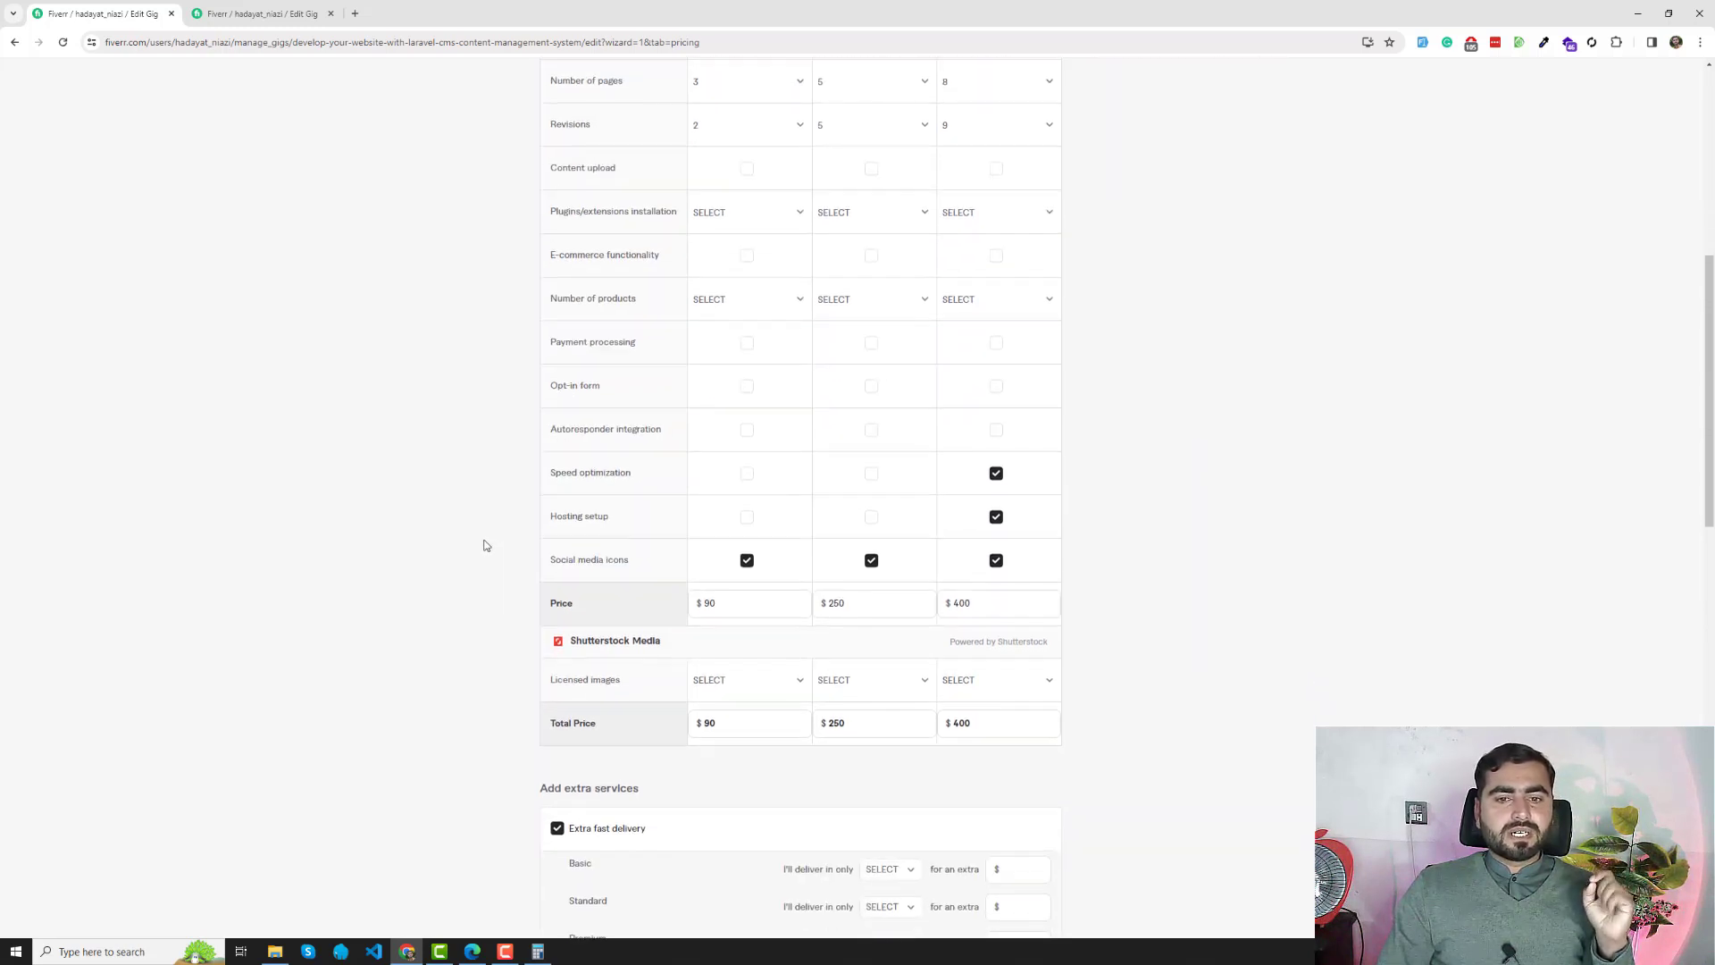
click(979, 601)
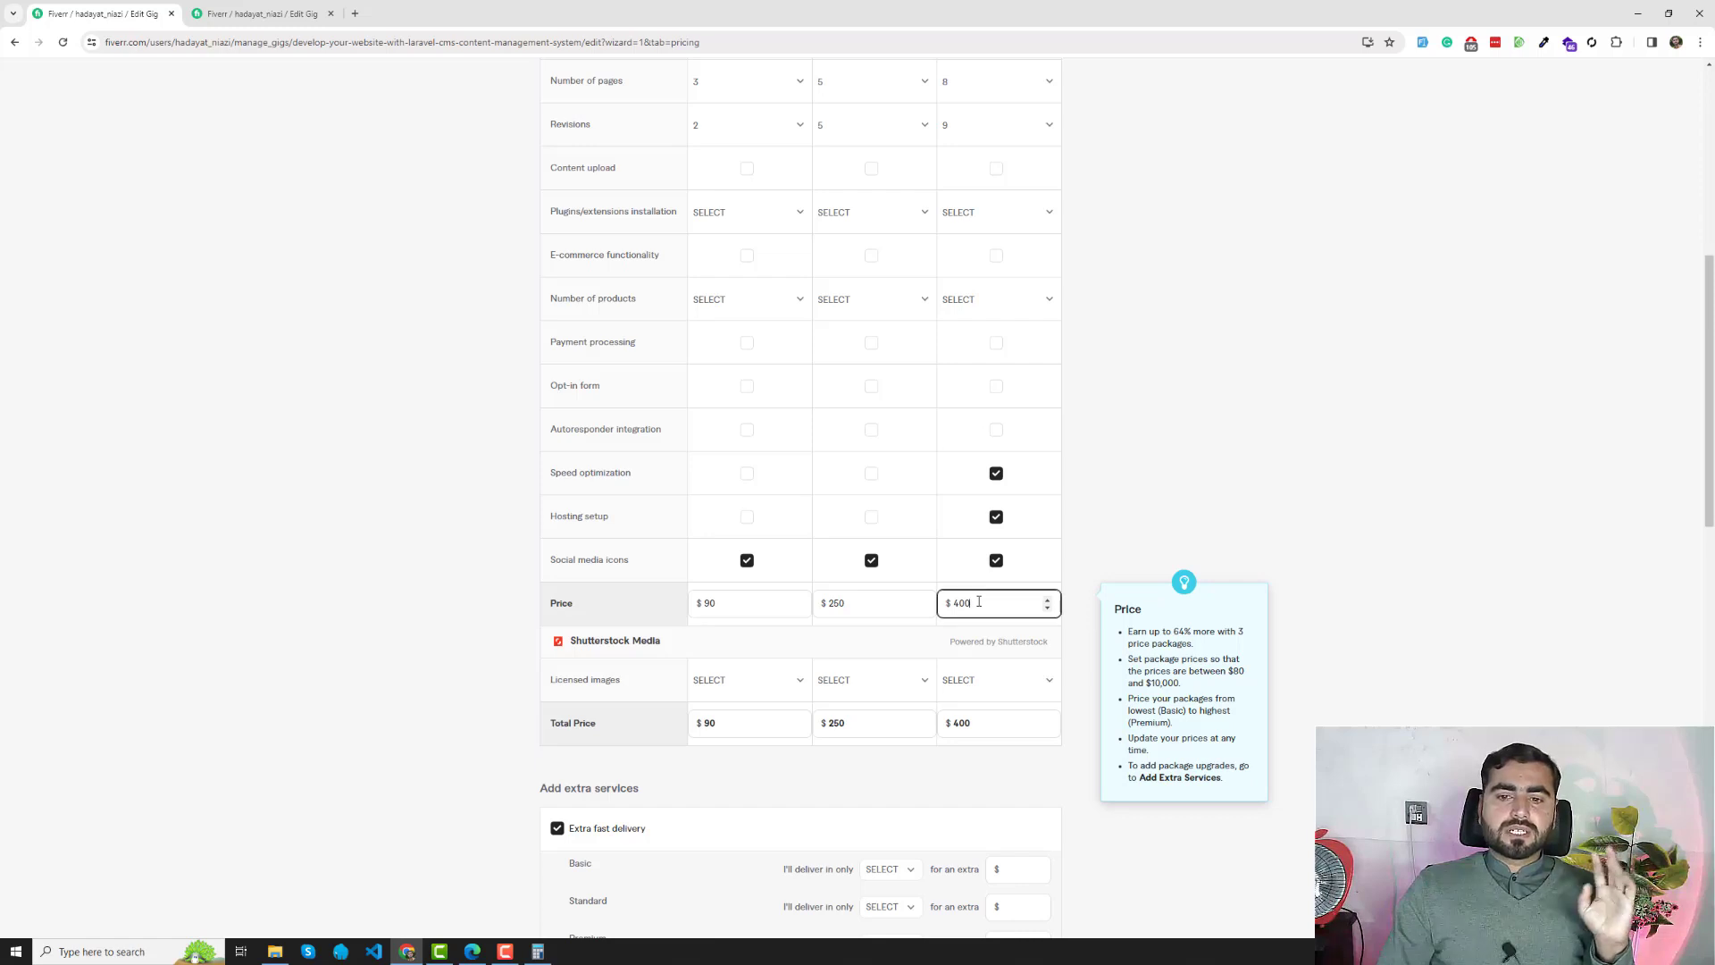
click(1046, 610)
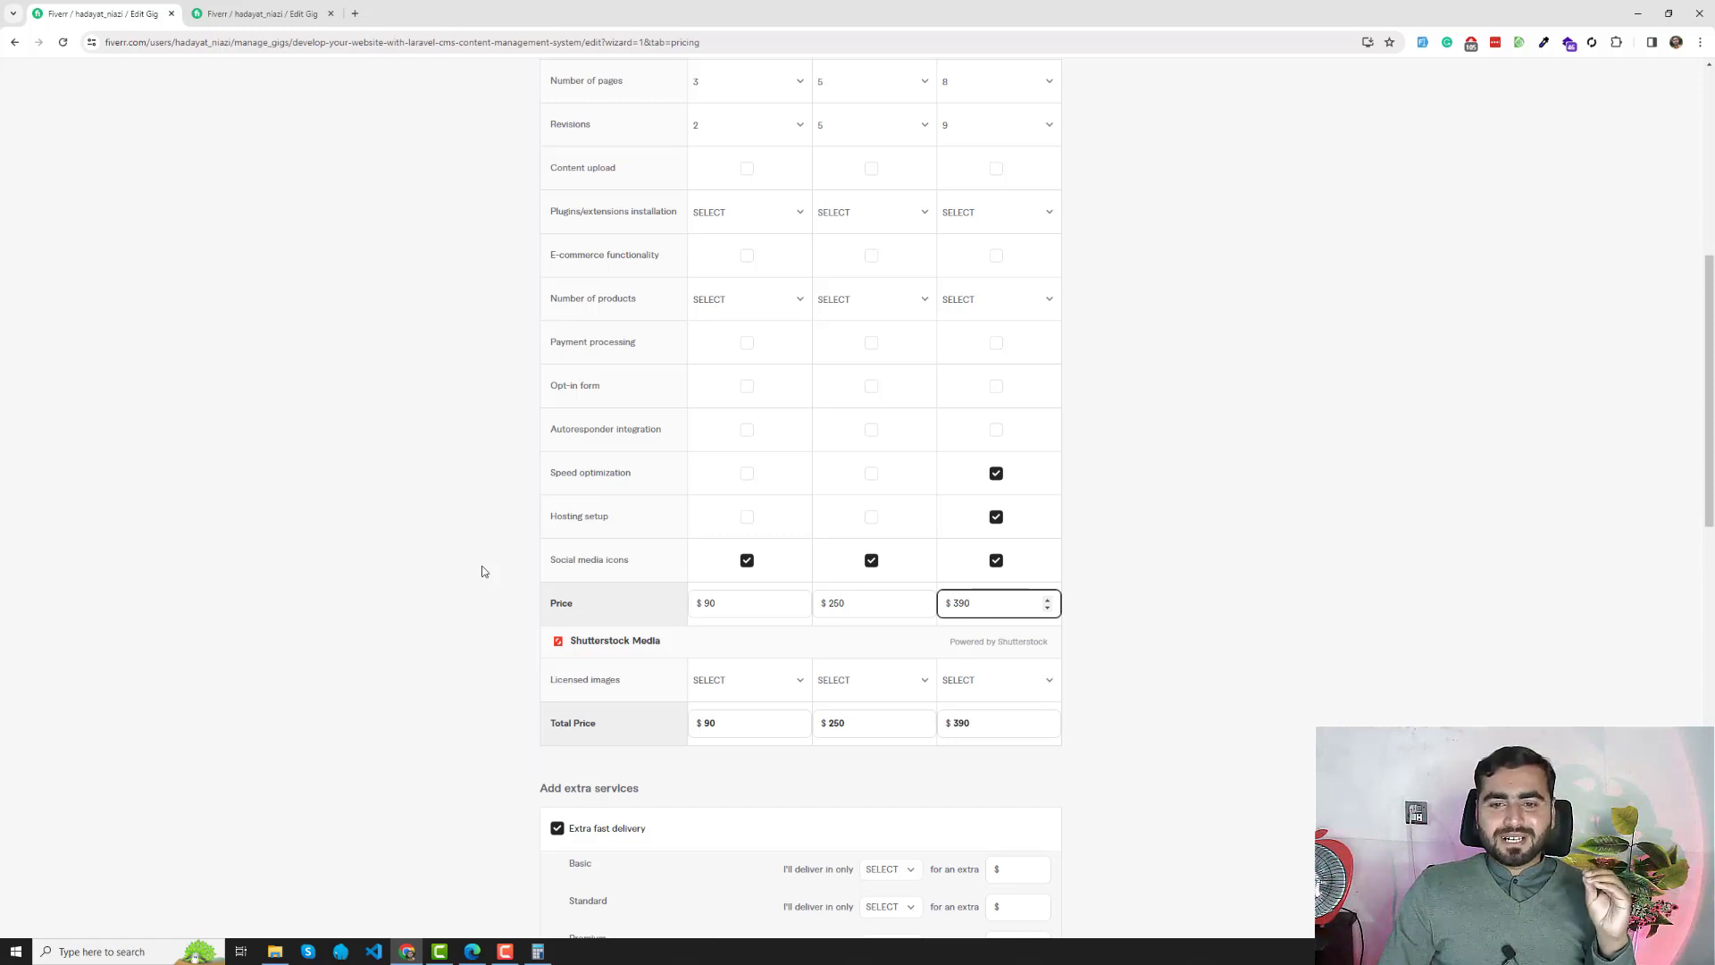
click(484, 570)
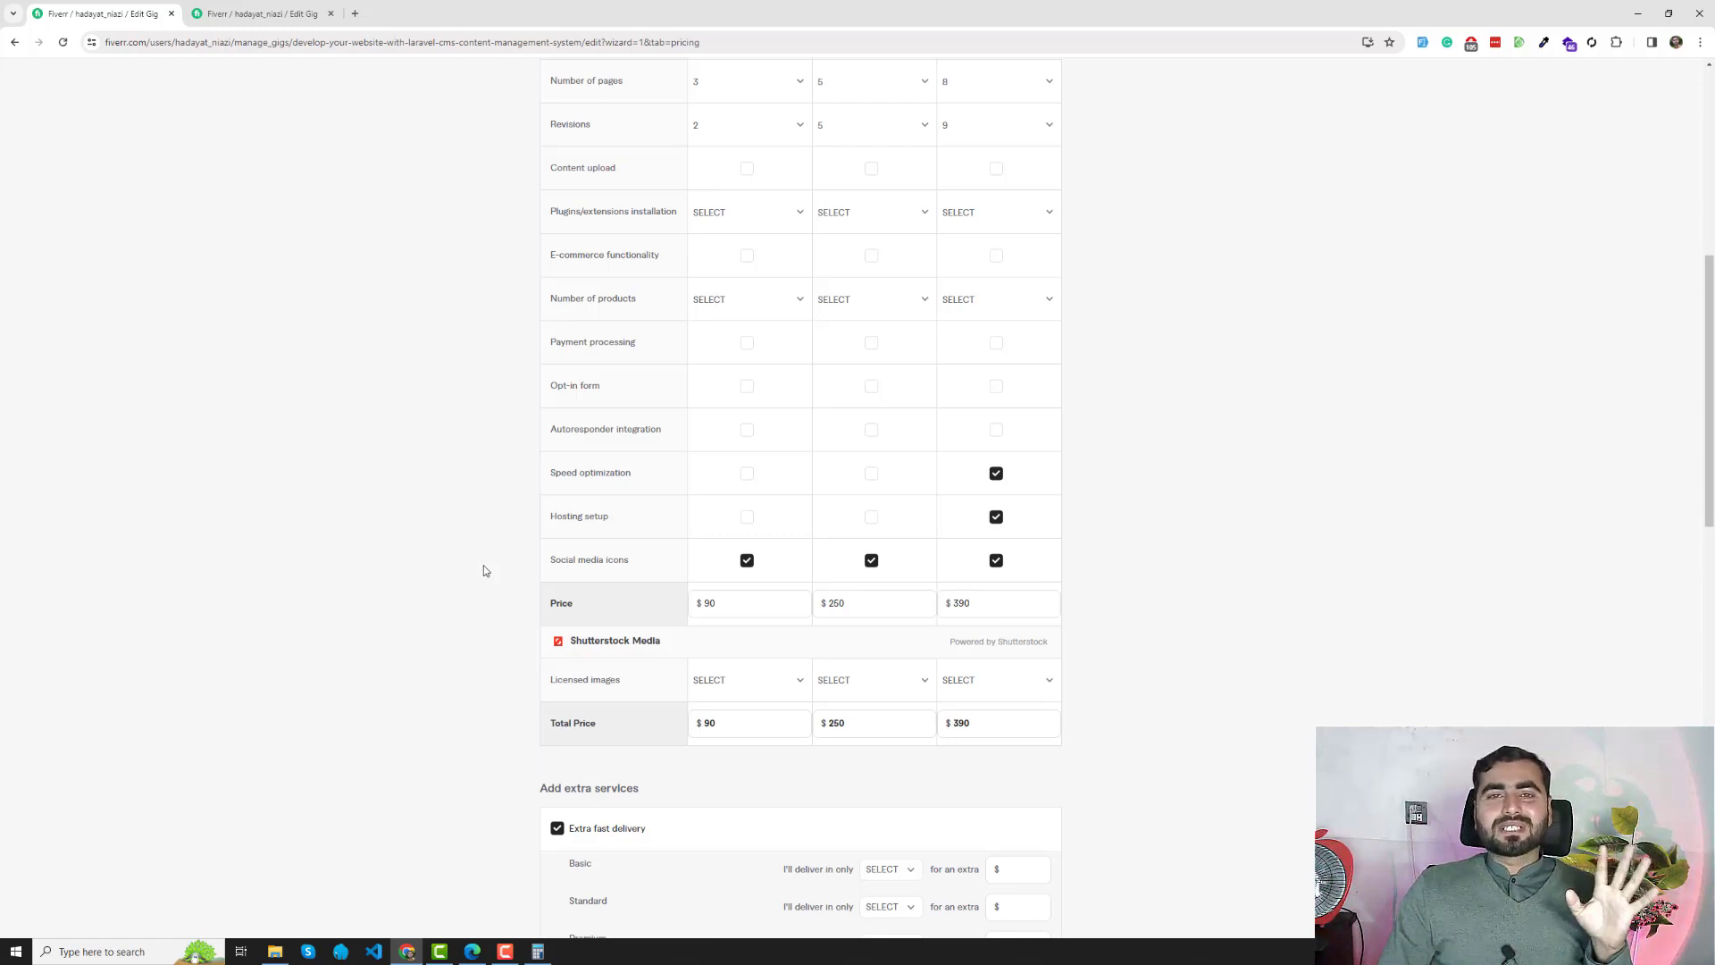
scroll(484, 571, down, 2)
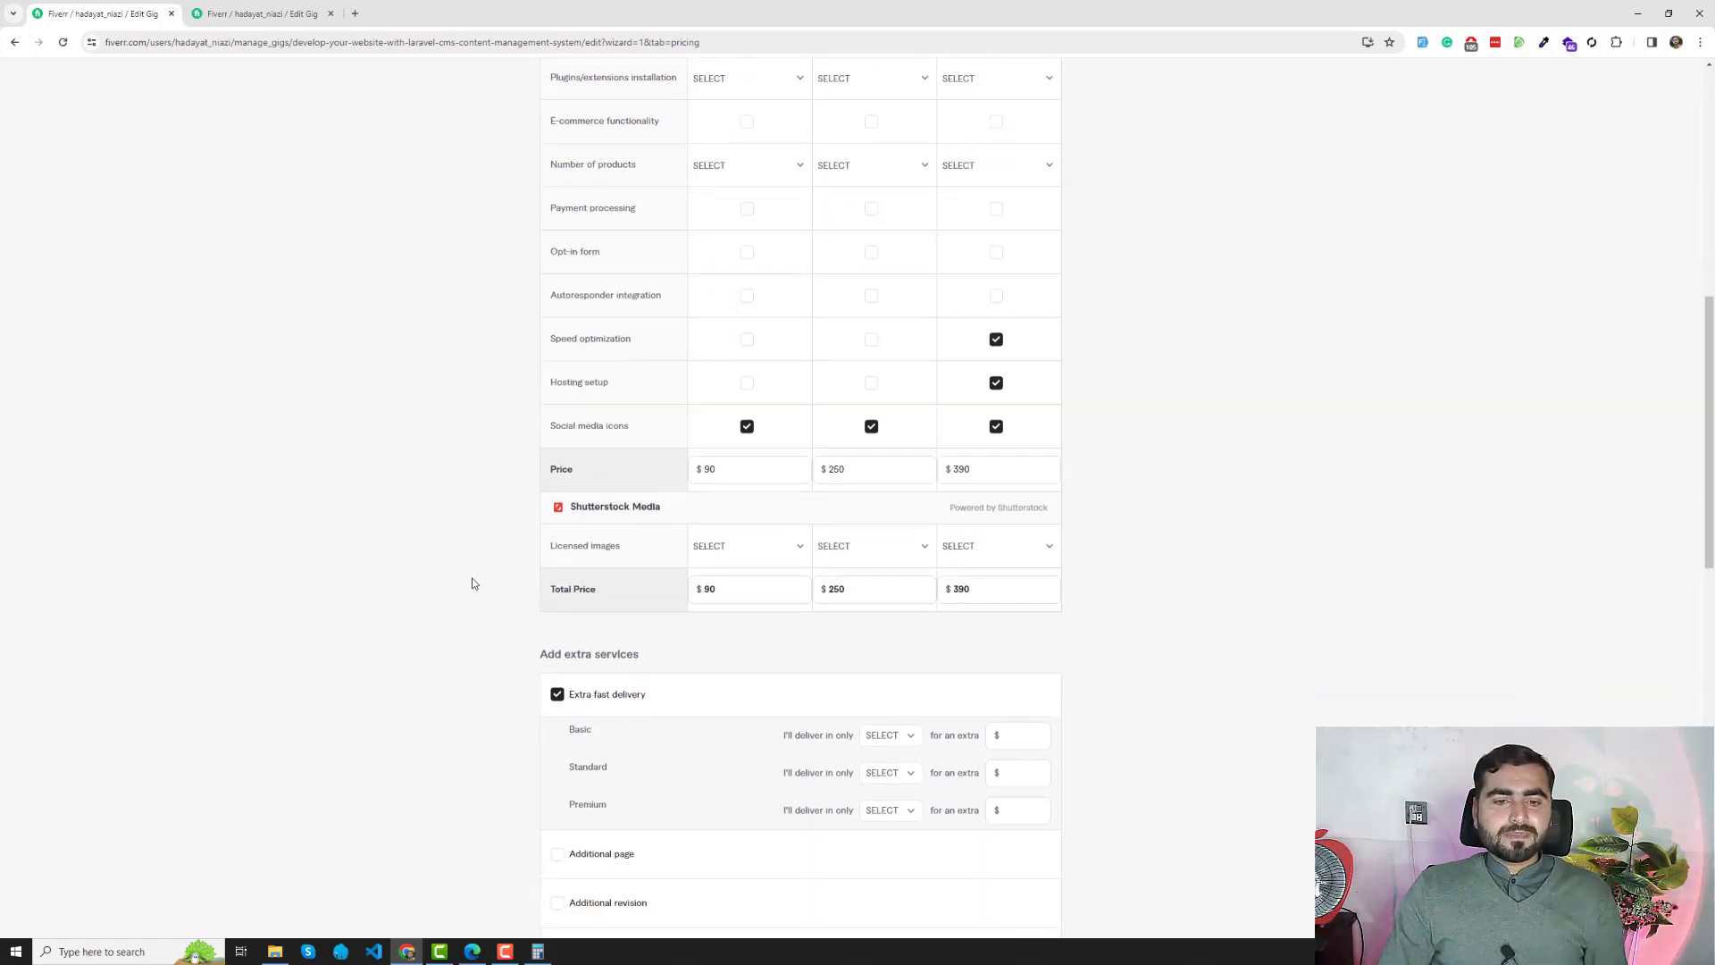
scroll(474, 582, down, 2)
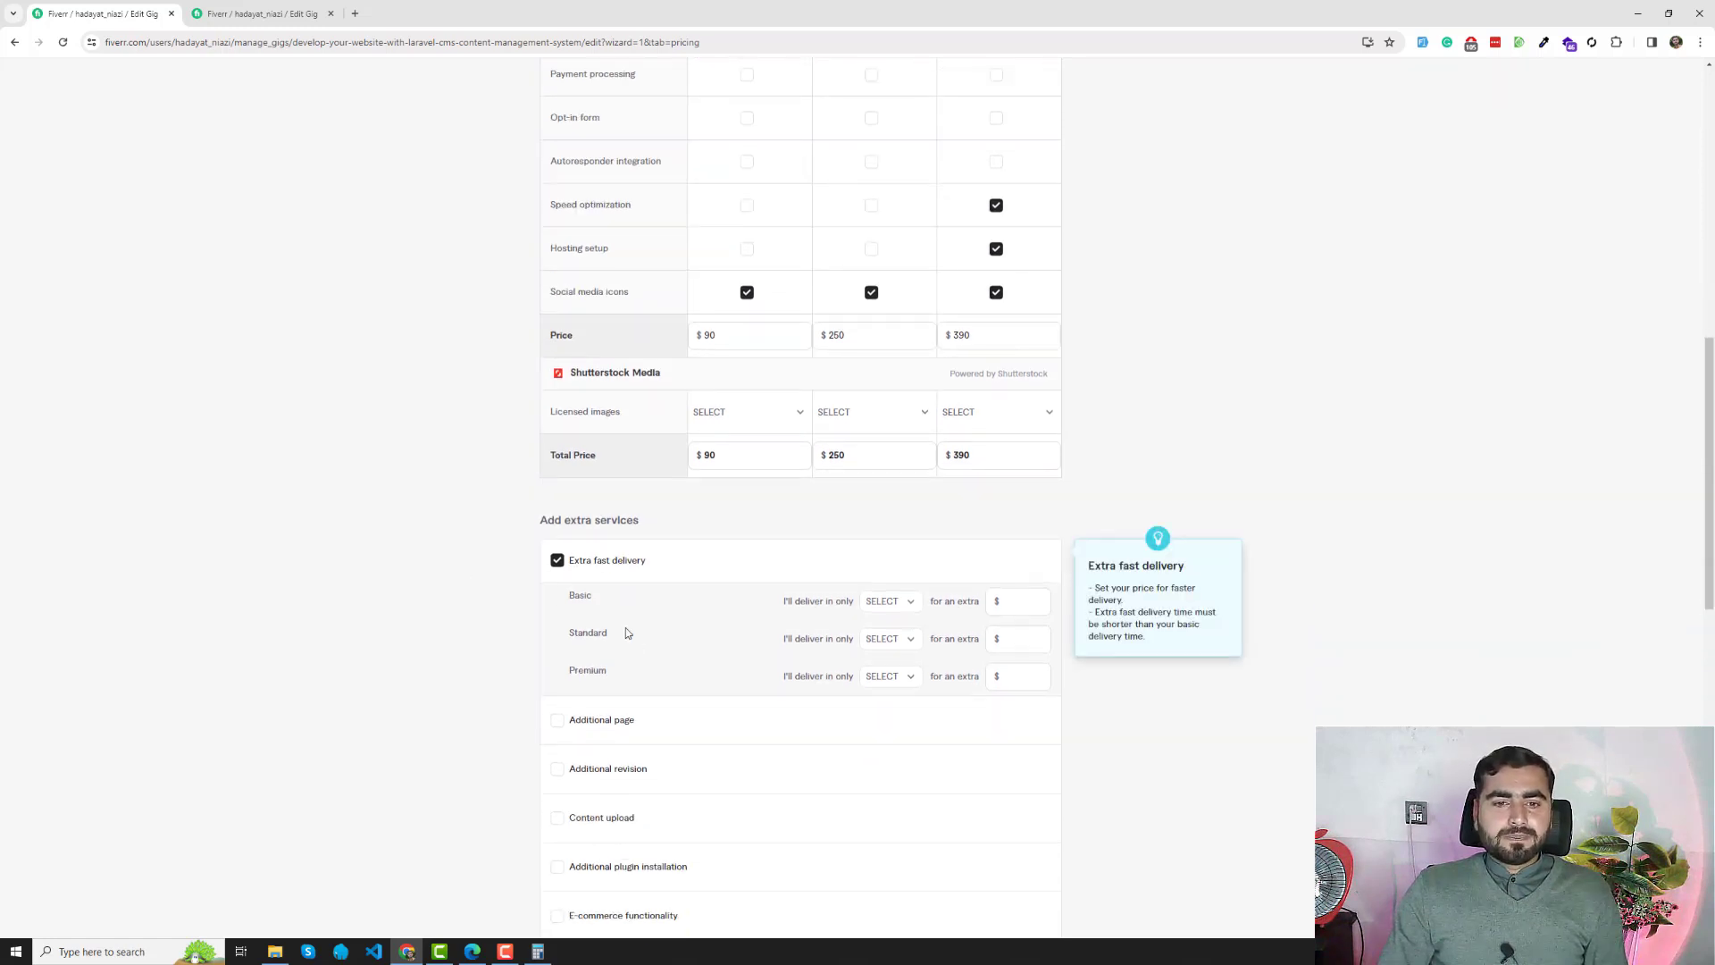
click(507, 952)
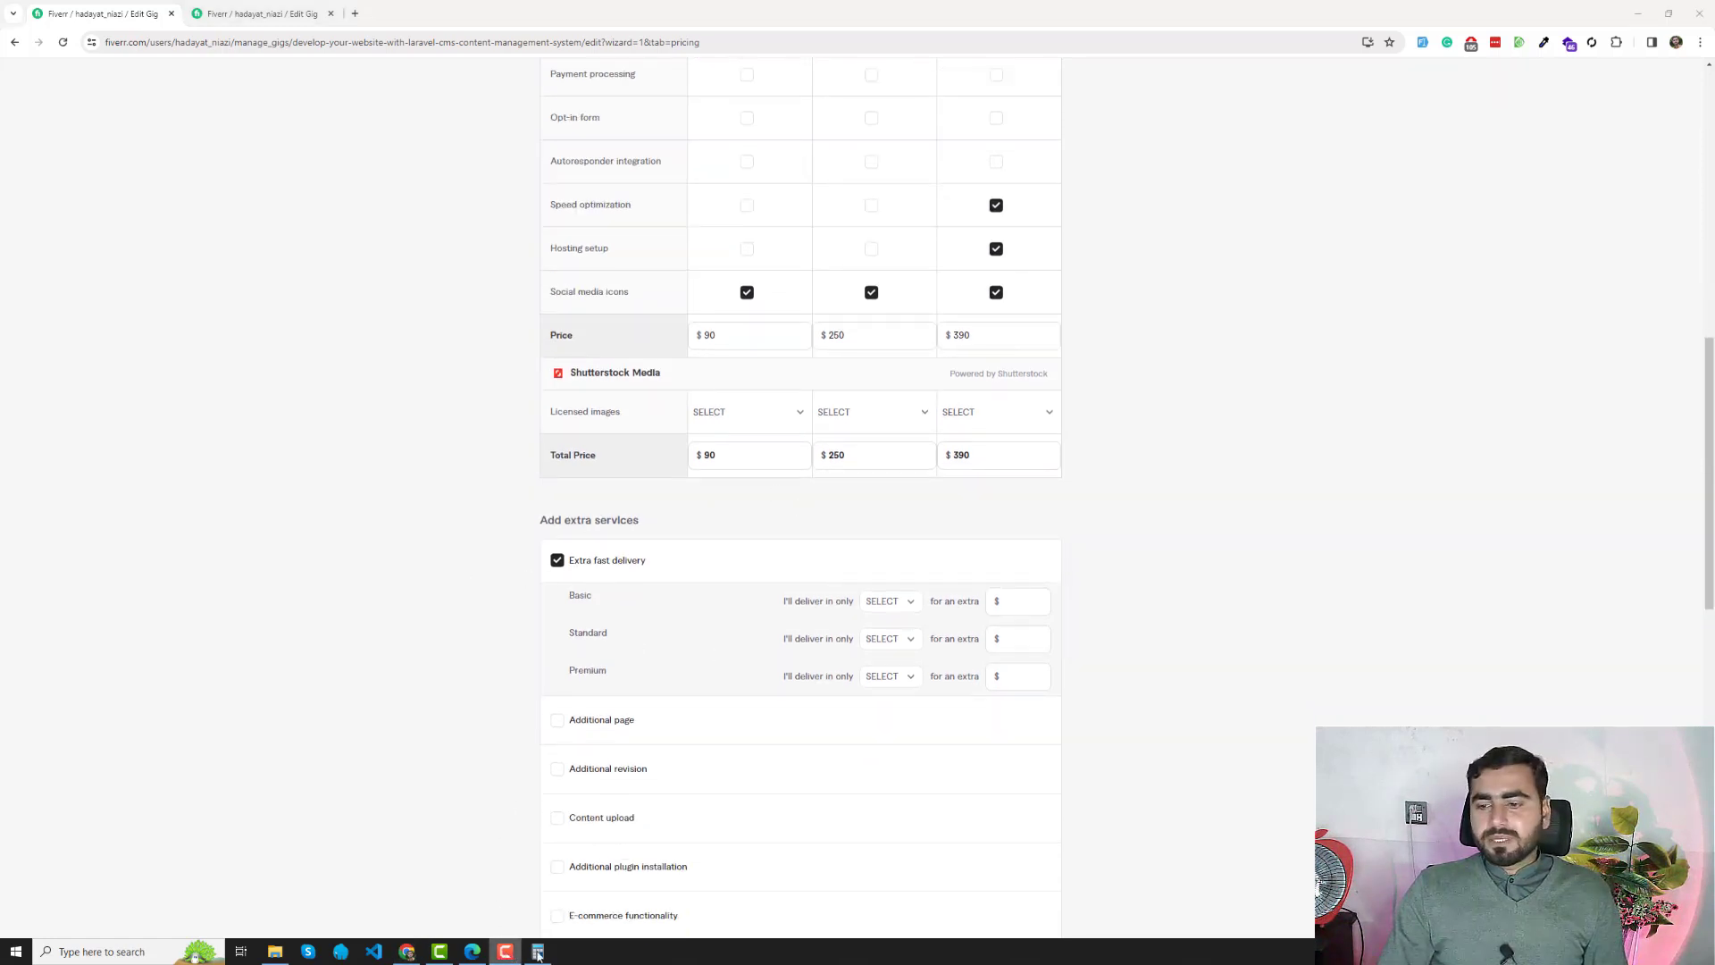